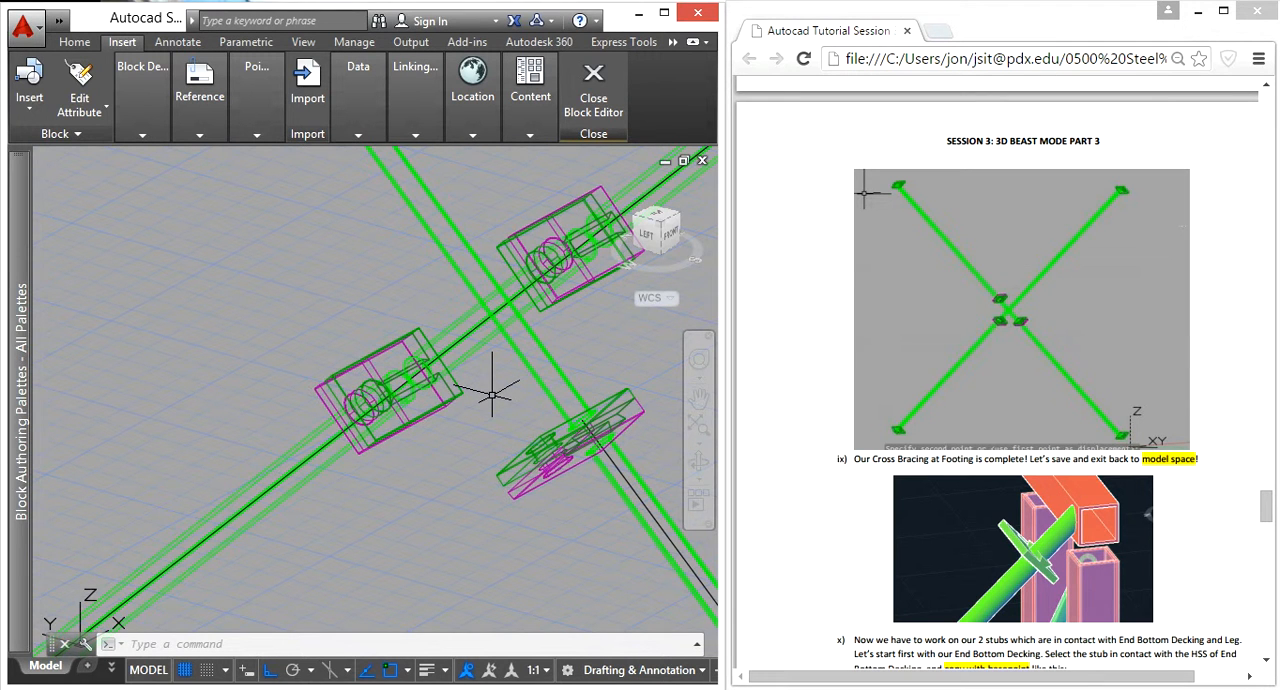
# Step: Insert the B Connection block at the upper end of the brace that still lacks an end plate
pyautogui.scroll(-4, 491, 393)
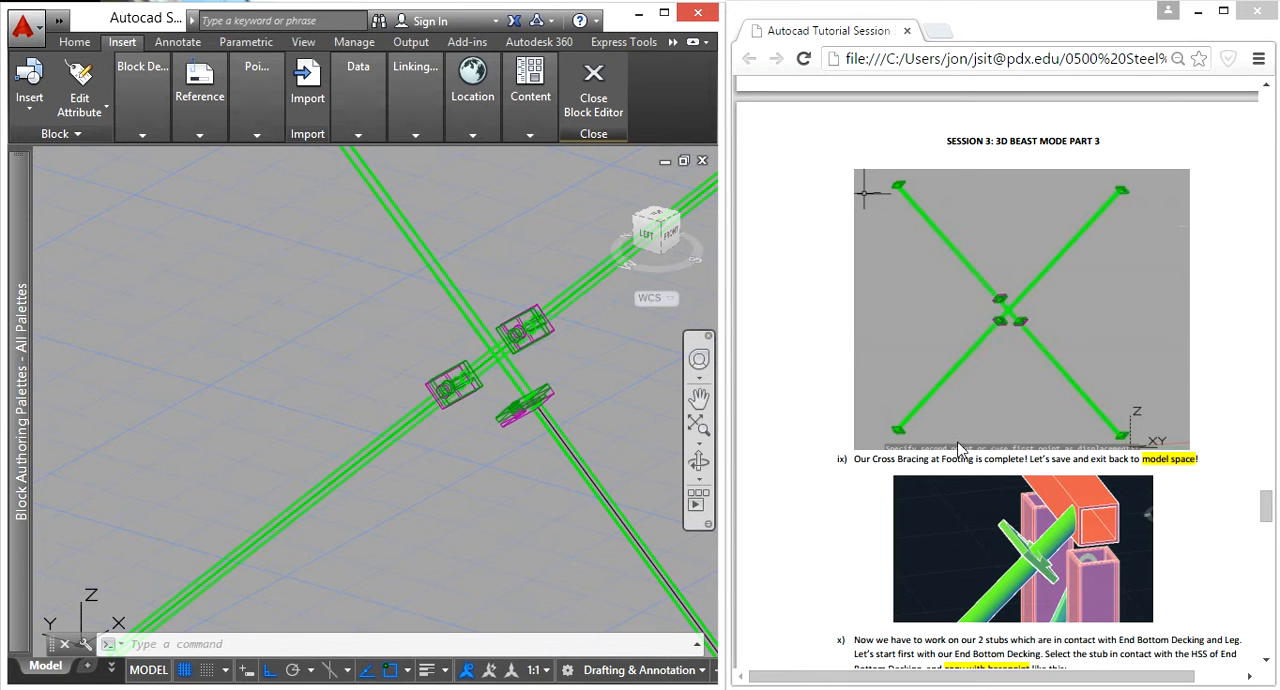
pyautogui.click(653, 413)
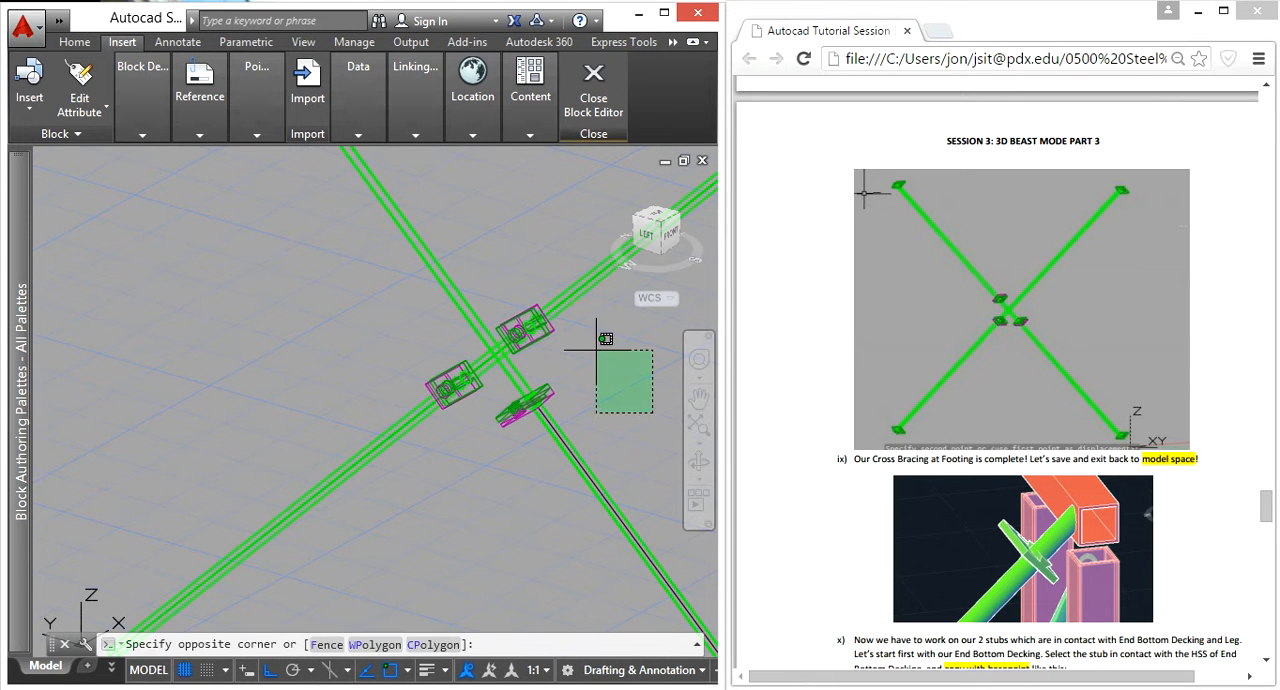
pyautogui.click(597, 347)
pyautogui.scroll(-5, 597, 347)
pyautogui.moveTo(563, 357); pyautogui.dragTo(294, 414, button='middle')
pyautogui.click(443, 363)
pyautogui.click(413, 333)
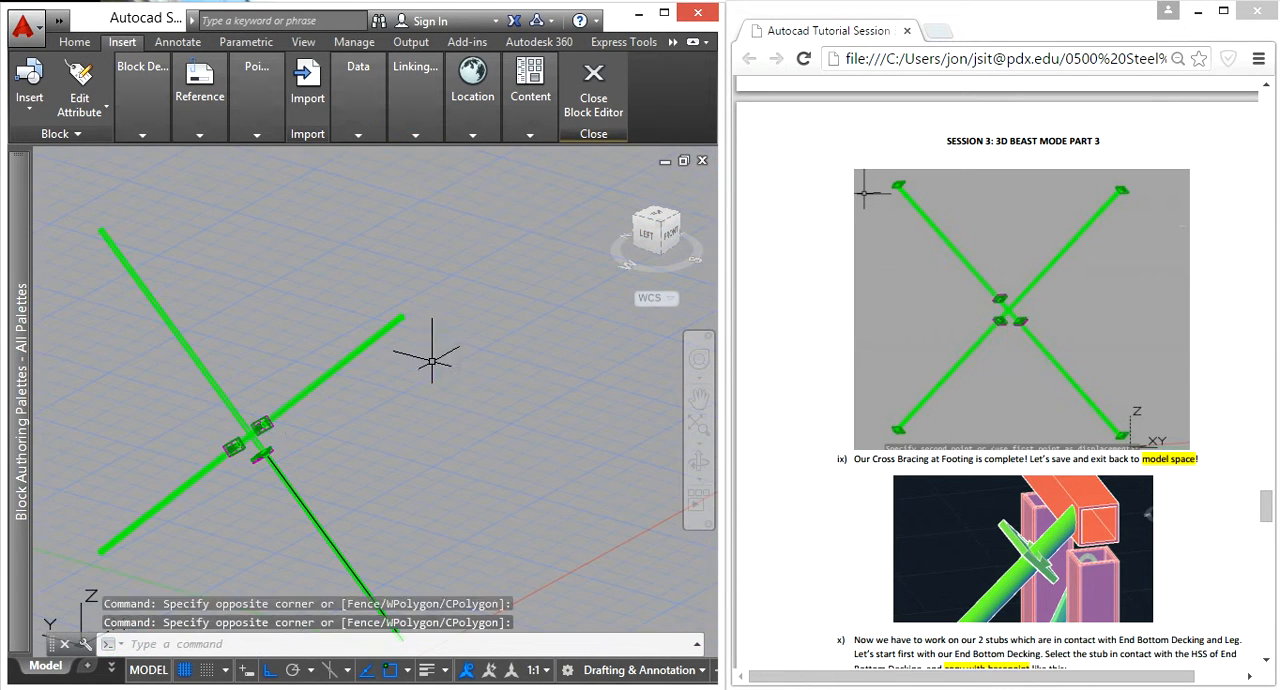
pyautogui.click(32, 110)
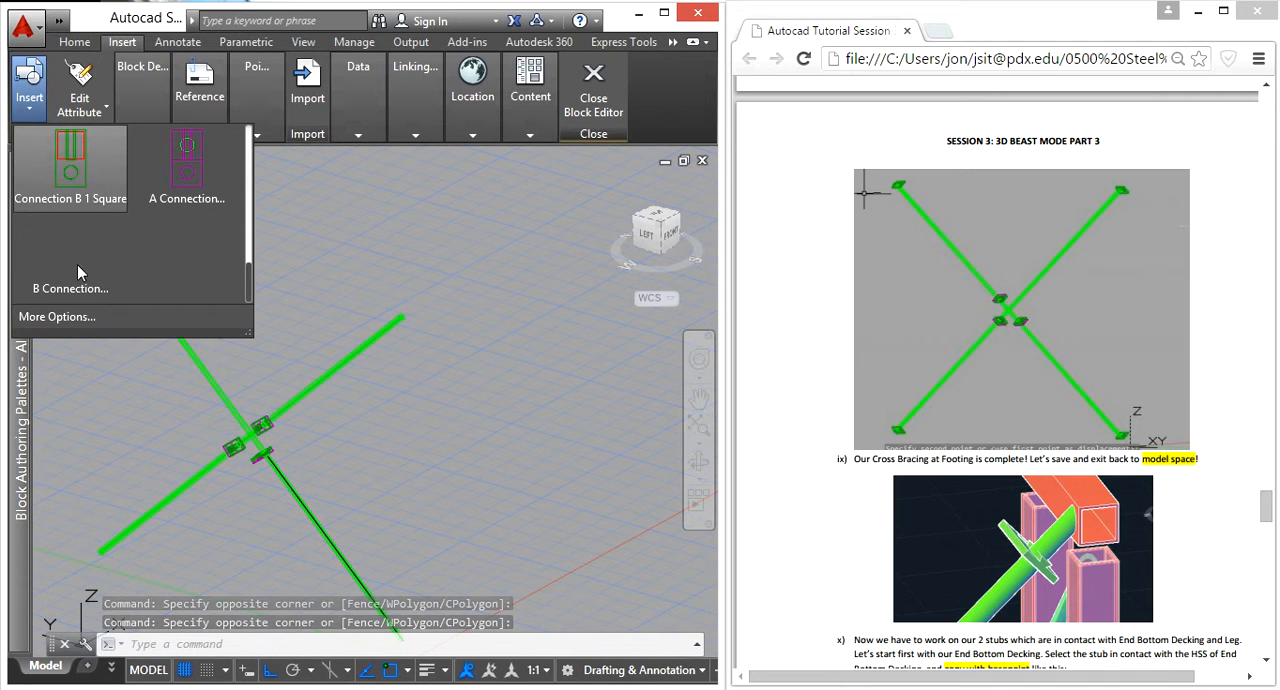
pyautogui.click(80, 215)
pyautogui.scroll(5, 370, 310)
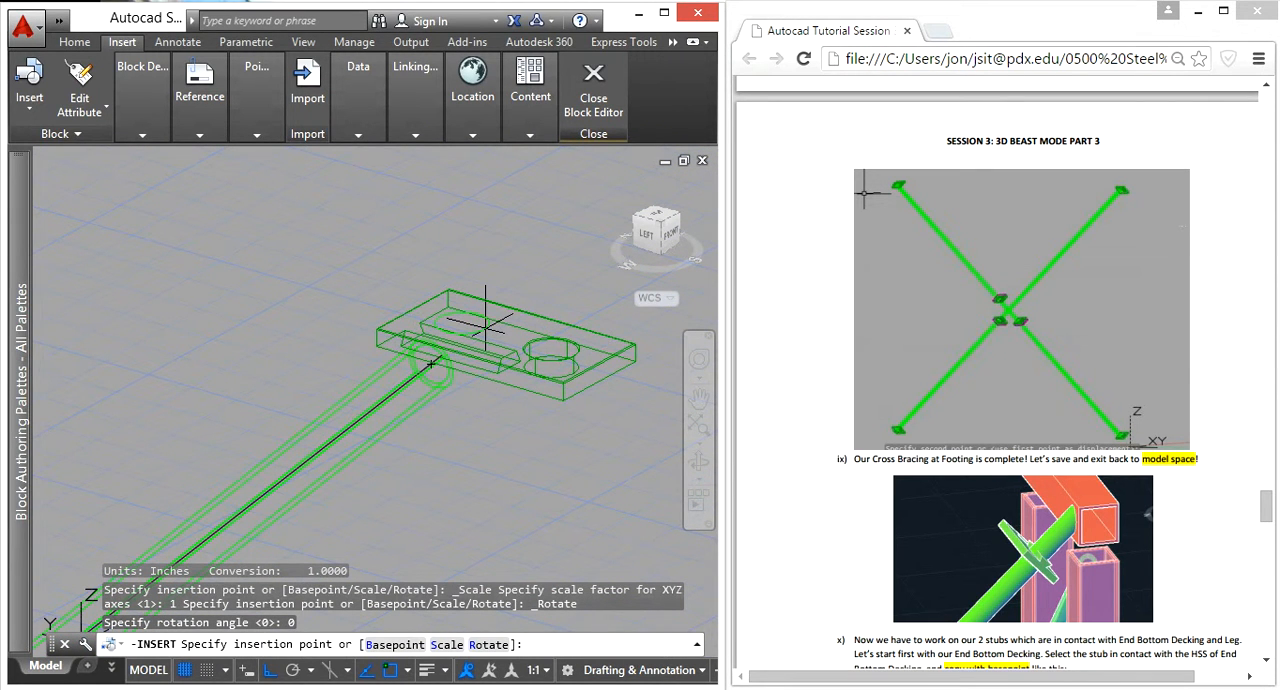
pyautogui.scroll(4, 423, 315)
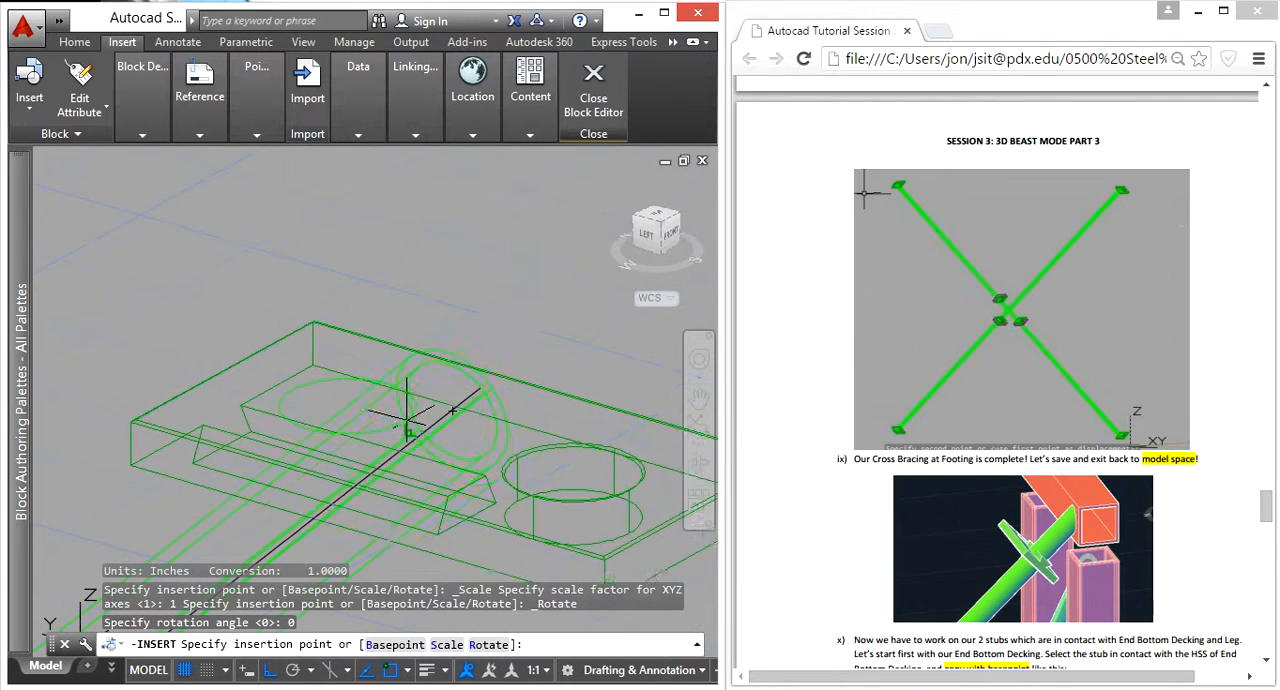
pyautogui.scroll(3, 412, 432)
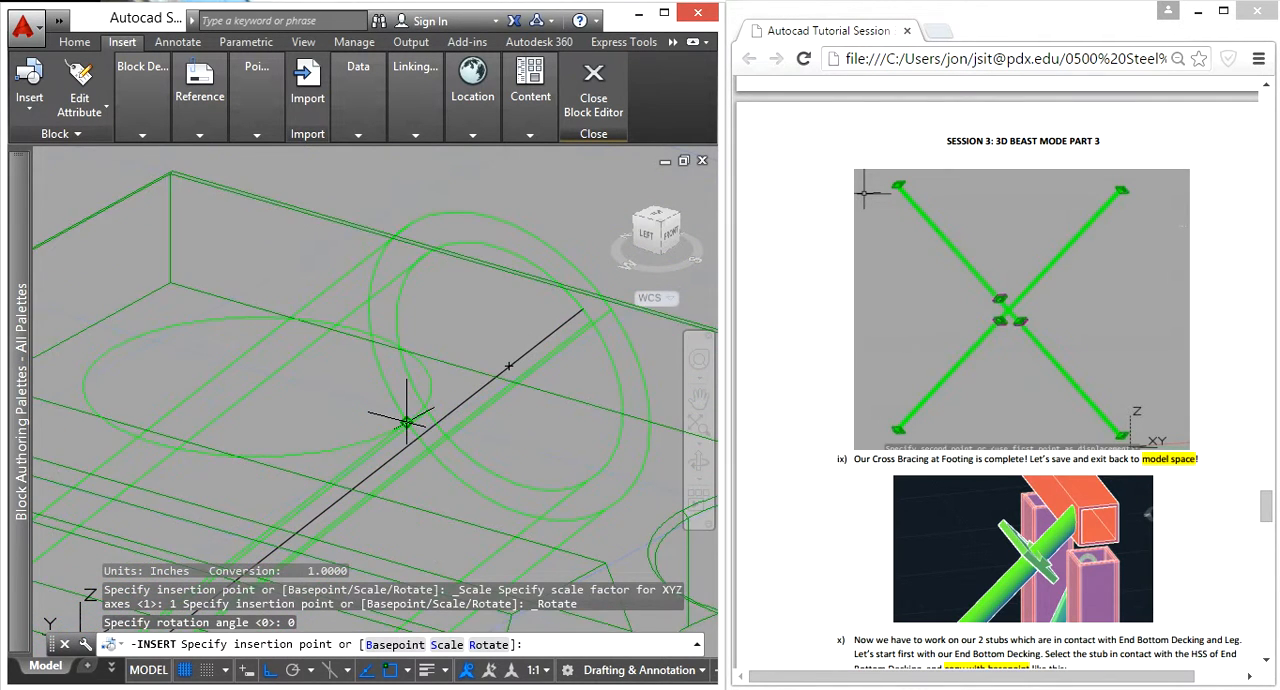
pyautogui.click(414, 410)
pyautogui.scroll(-5, 414, 410)
# Step: 3D-rotate the inserted connection block a quarter turn clockwise about the vertical Z axis, with the base point at the brace end
pyautogui.click(540, 466)
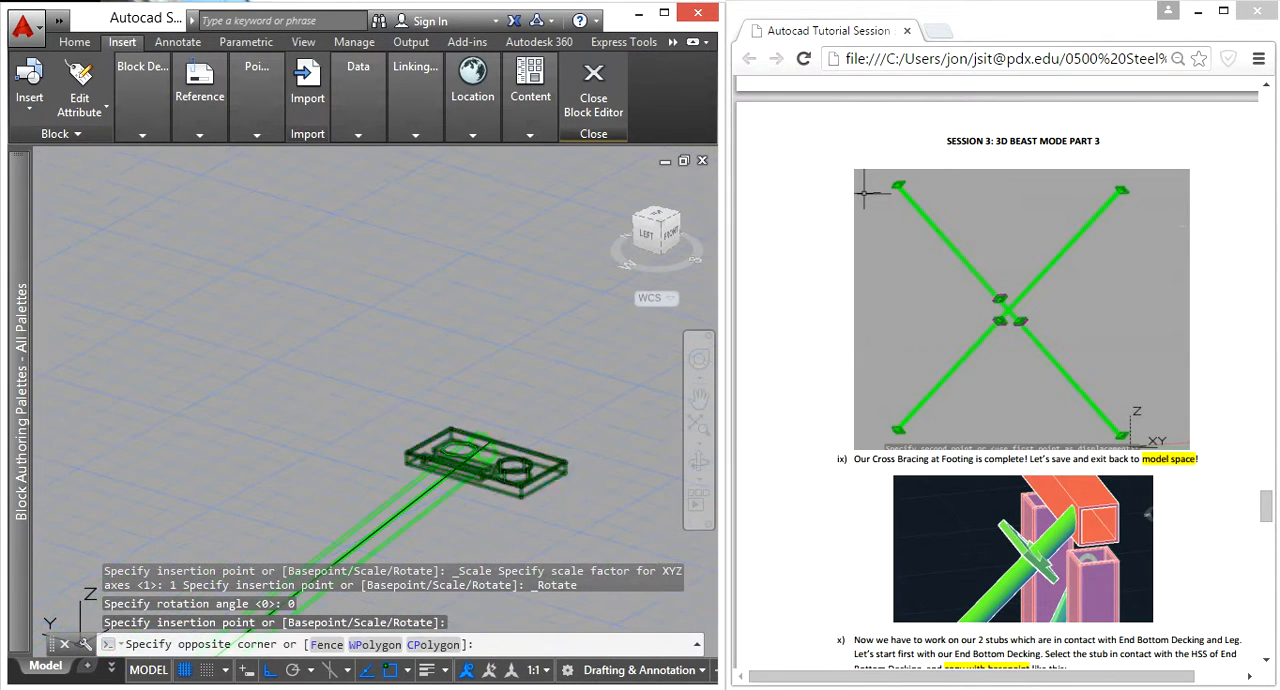
pyautogui.write('3dr')
pyautogui.press('Return')
pyautogui.scroll(5, 460, 460)
pyautogui.scroll(8, 515, 540)
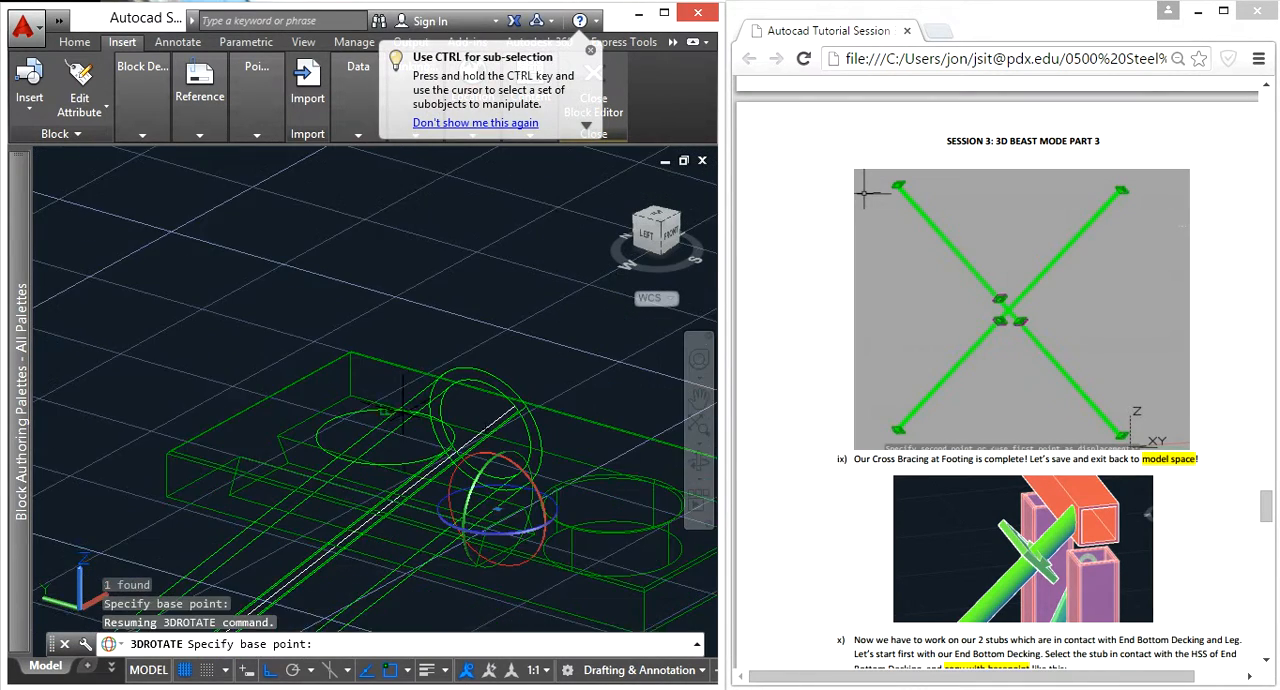
pyautogui.click(440, 462)
pyautogui.scroll(-6, 440, 462)
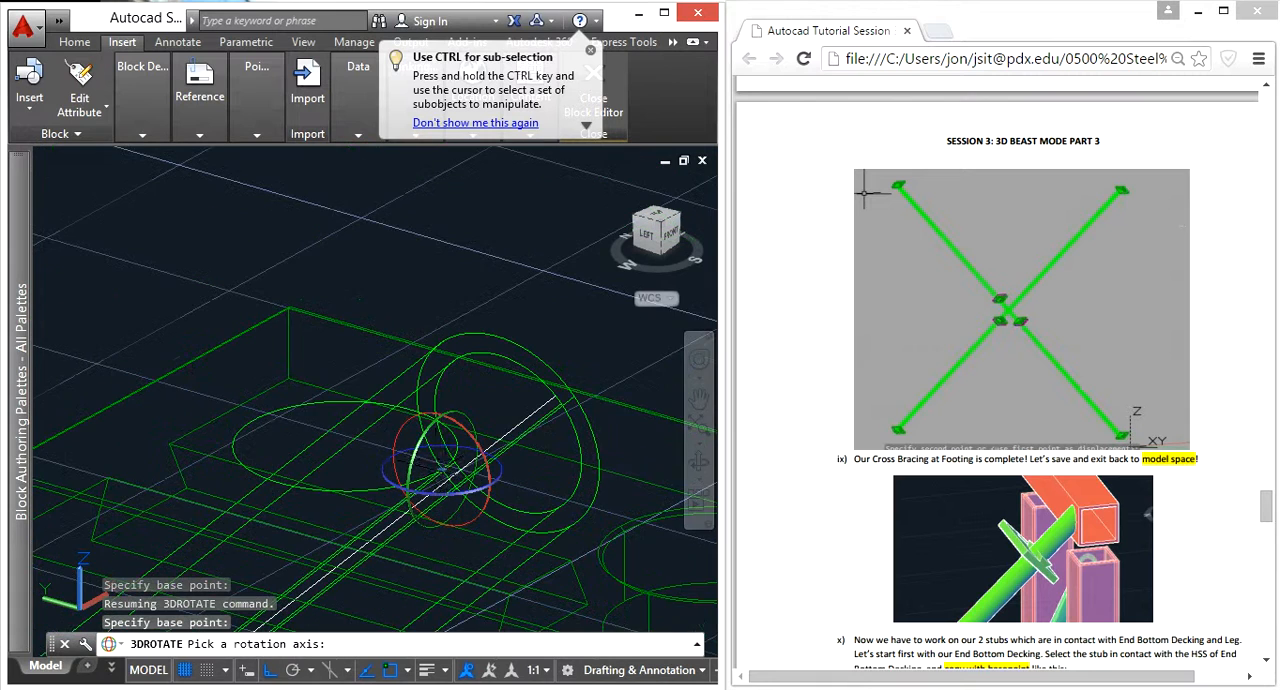
pyautogui.click(457, 500)
pyautogui.scroll(-2, 454, 495)
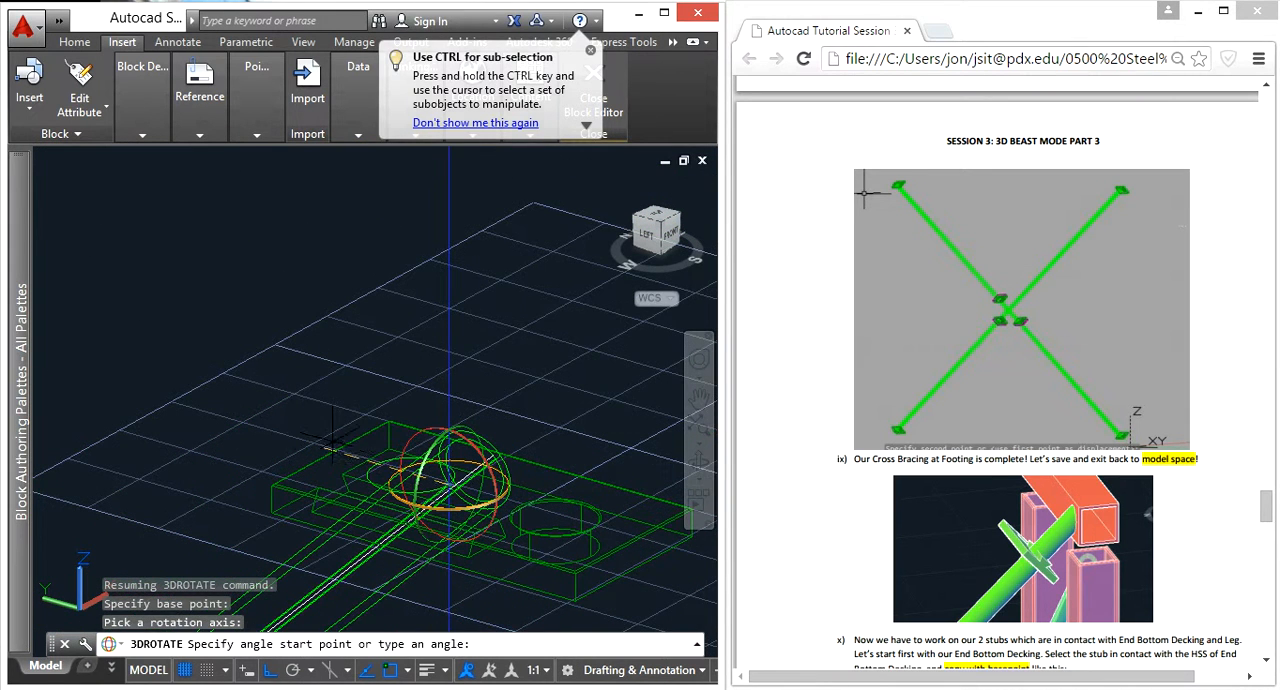
pyautogui.click(289, 429)
pyautogui.click(647, 337)
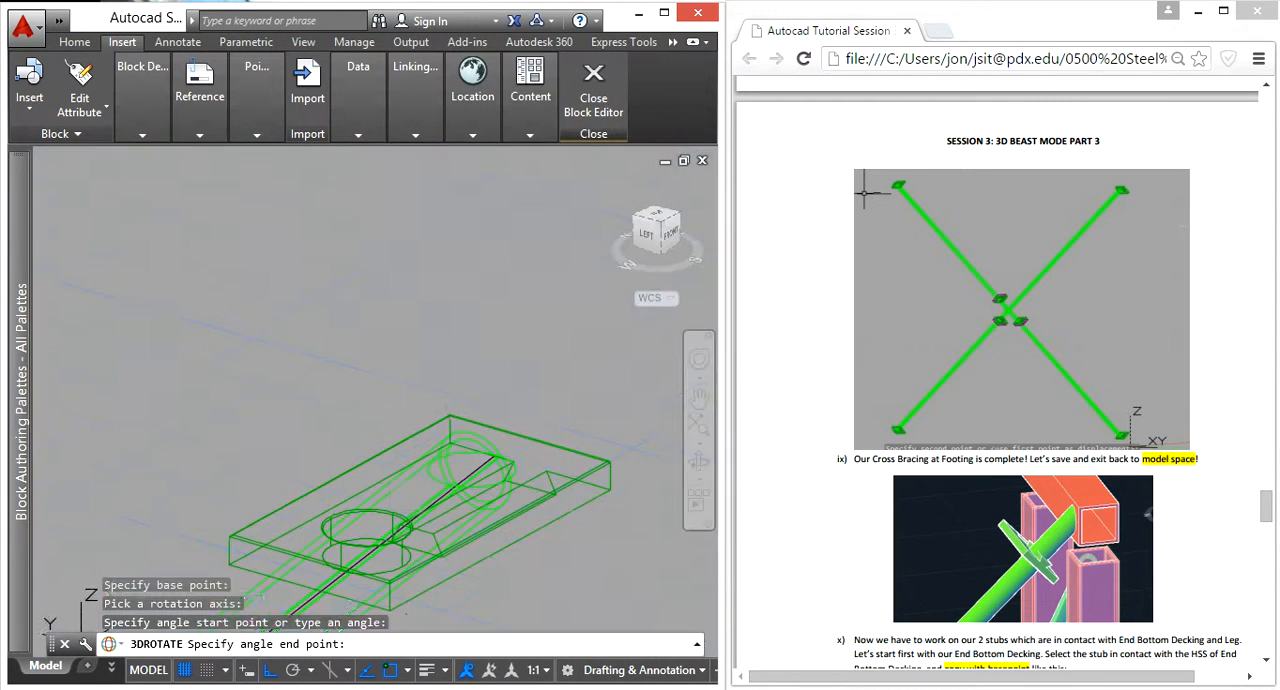
pyautogui.moveTo(482, 403); pyautogui.dragTo(436, 355, button='middle')
pyautogui.click(561, 499)
pyautogui.click(505, 378)
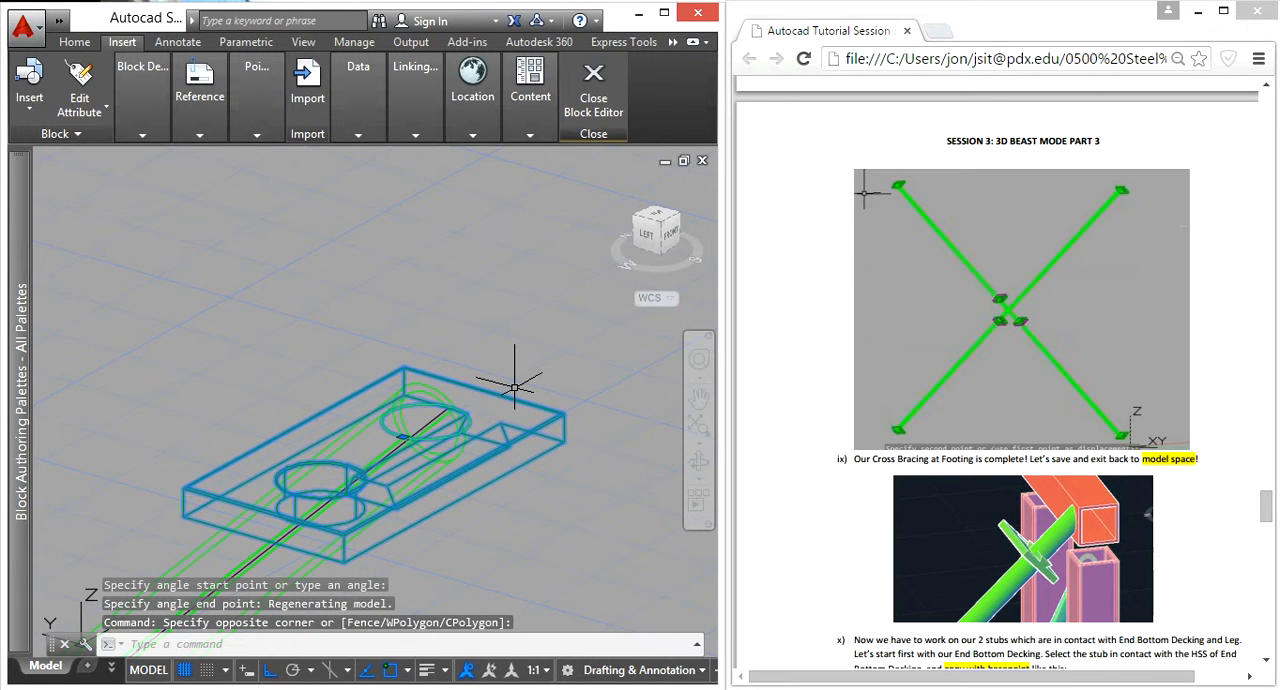
pyautogui.write('3drotate')
pyautogui.press('Return')
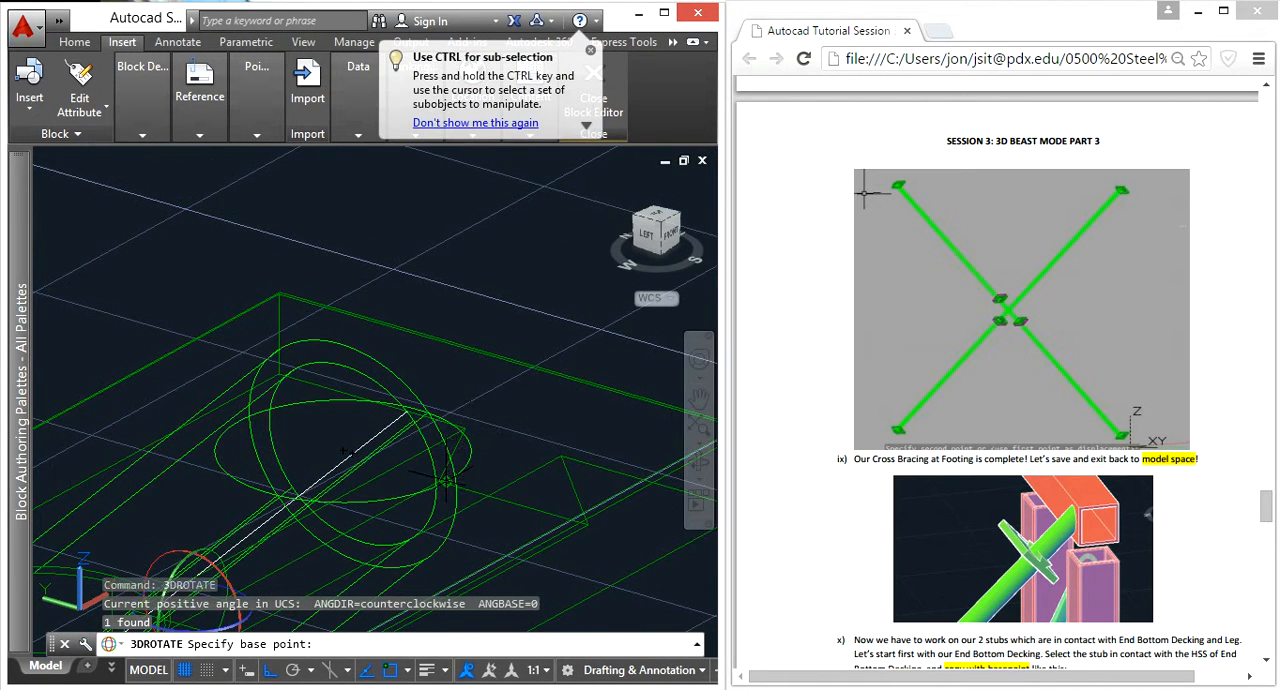
pyautogui.scroll(2, 317, 485)
pyautogui.moveTo(315, 430); pyautogui.dragTo(348, 201, button='middle')
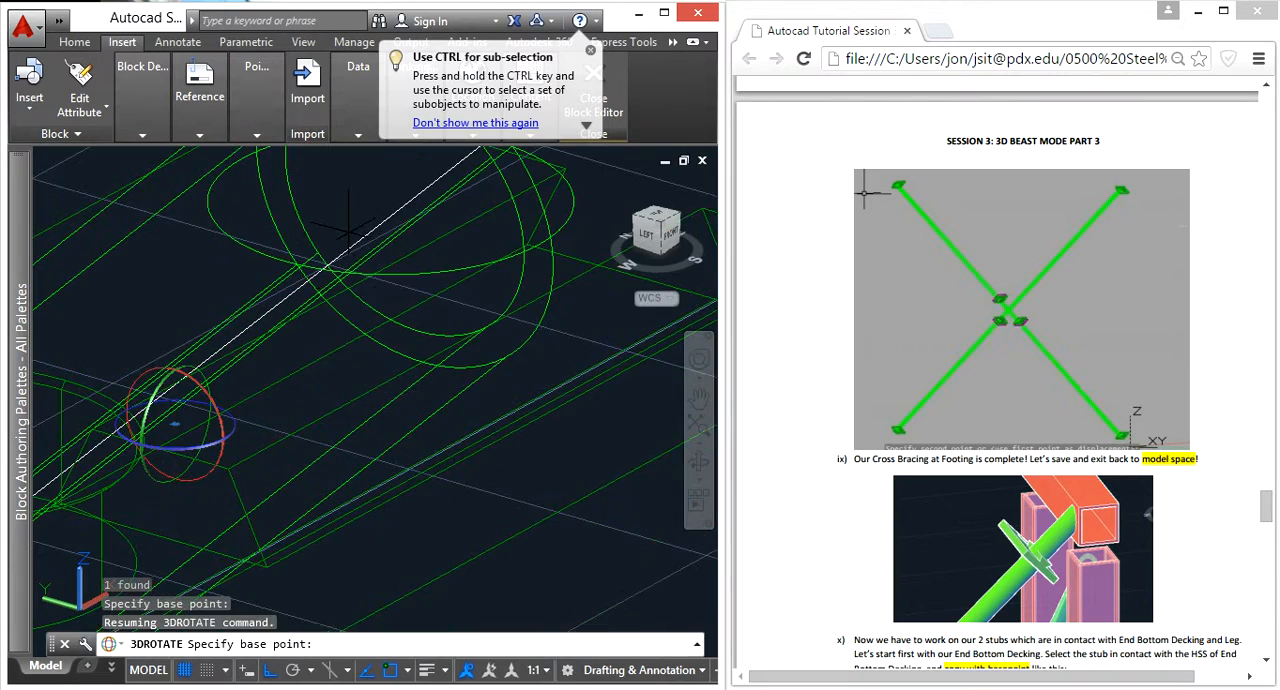
pyautogui.keyDown('shift'); pyautogui.moveTo(350, 356); pyautogui.dragTo(357, 434, button='middle'); pyautogui.keyUp('shift')
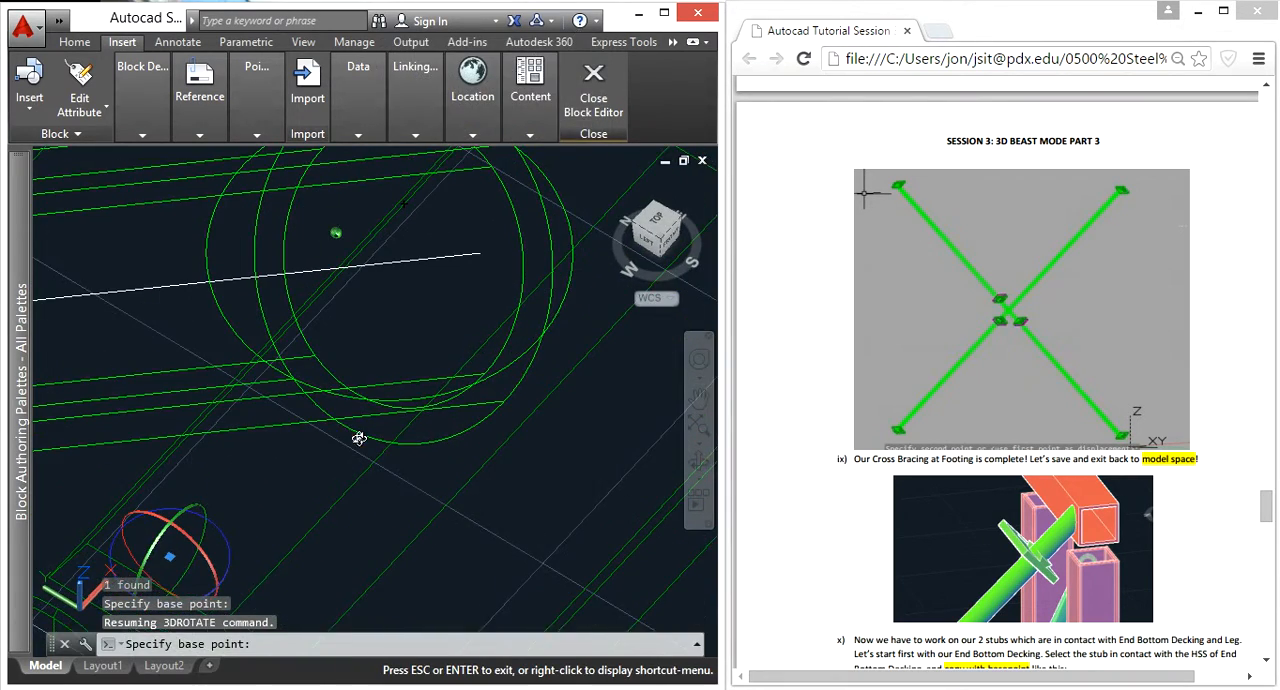
pyautogui.click(294, 379)
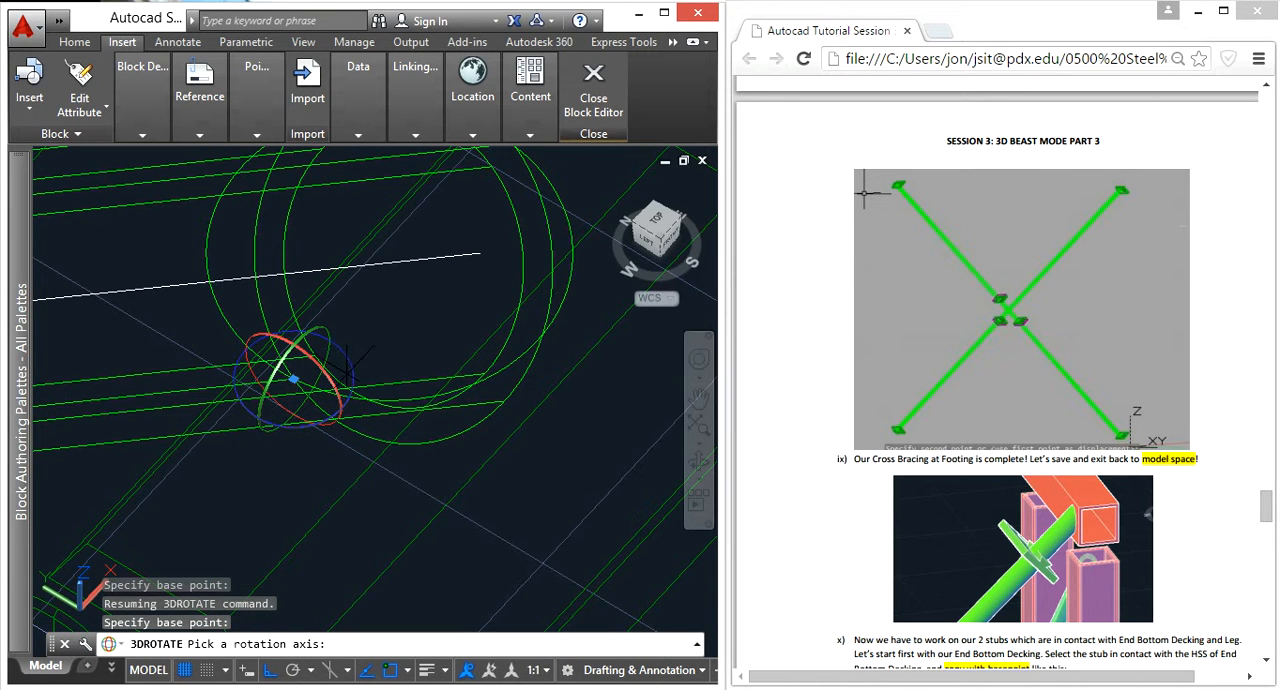
pyautogui.click(340, 390)
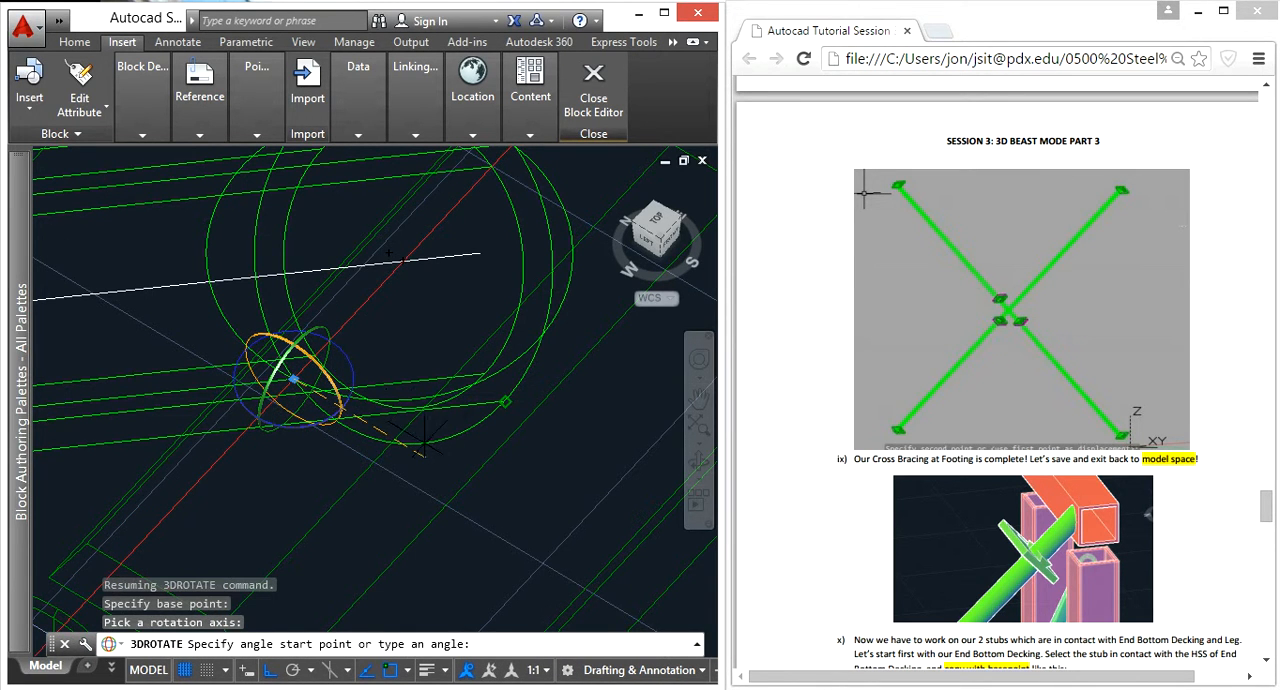
pyautogui.moveTo(469, 399); pyautogui.dragTo(590, 381, button='middle')
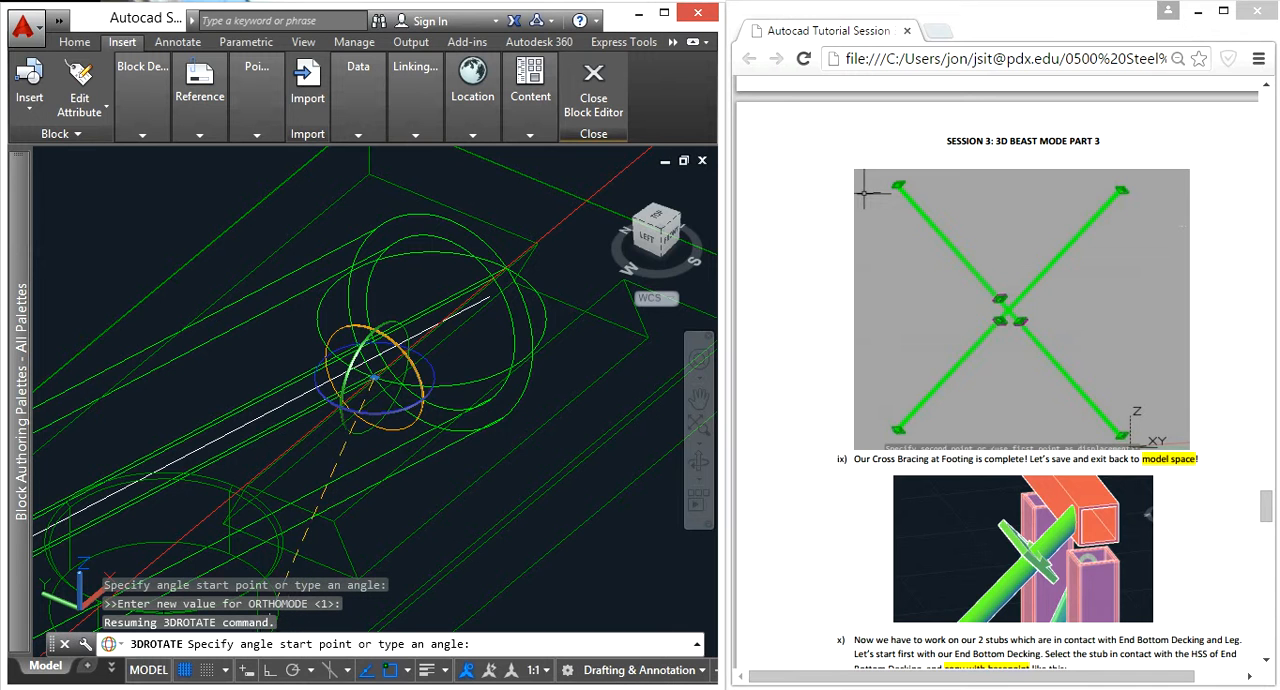
pyautogui.press('Escape')
pyautogui.press('Escape')
pyautogui.press('Escape')
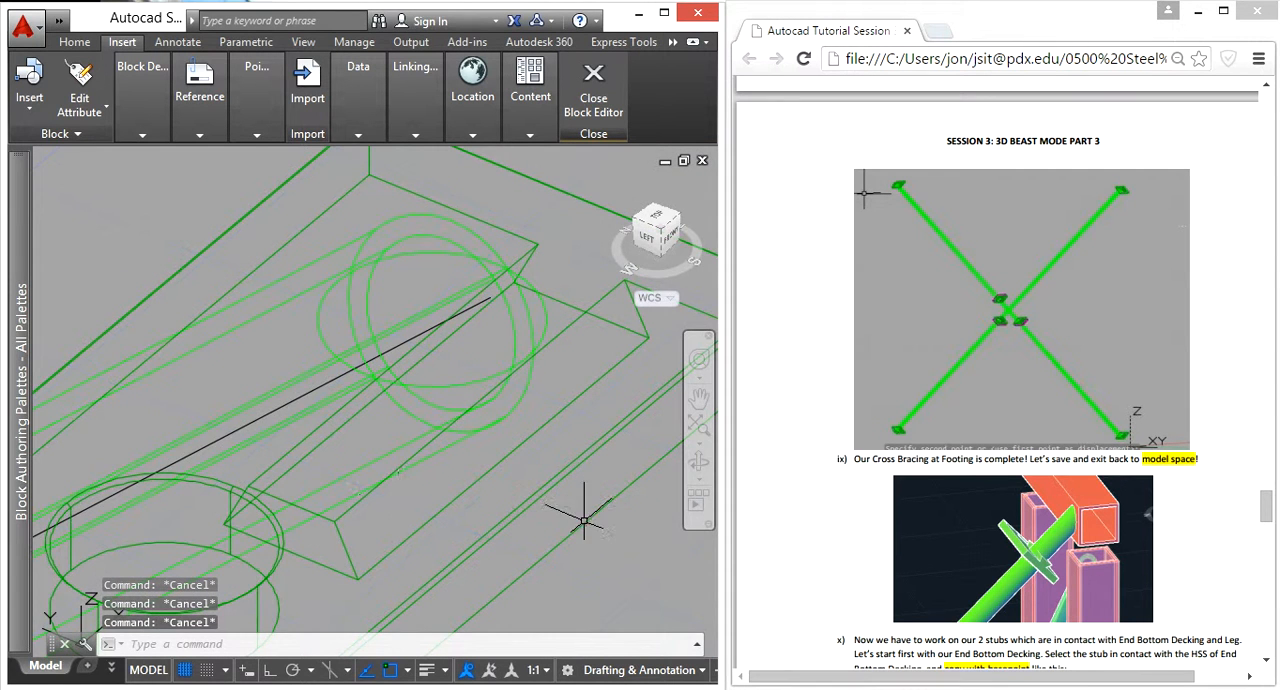
pyautogui.scroll(-3, 568, 524)
pyautogui.click(690, 510)
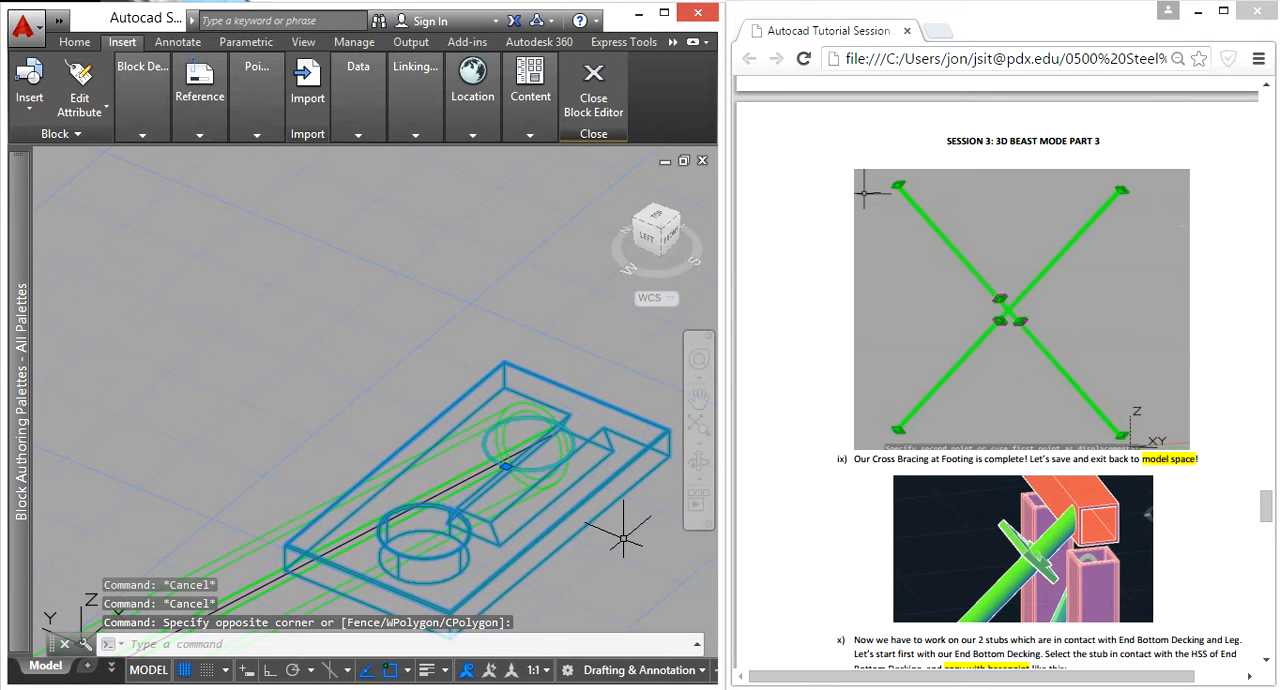
pyautogui.write('3dro')
pyautogui.press('Return')
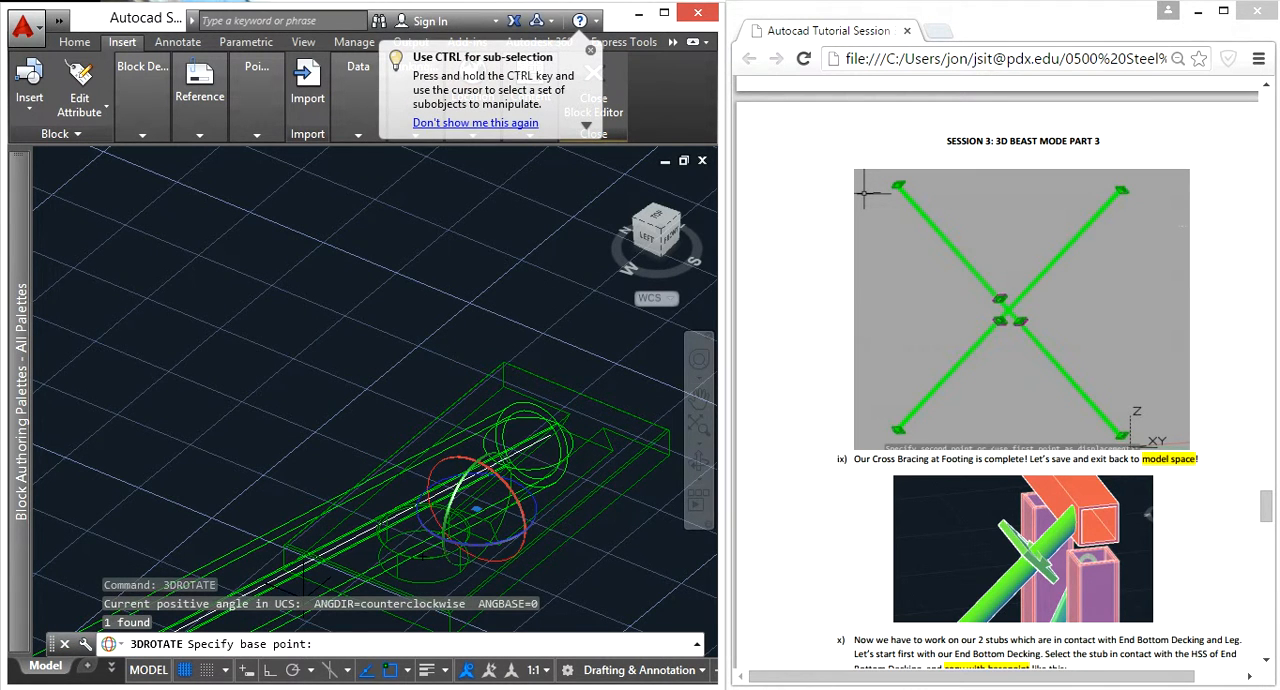
pyautogui.press('Escape')
pyautogui.click(385, 335)
pyautogui.press('Escape')
pyautogui.press('Escape')
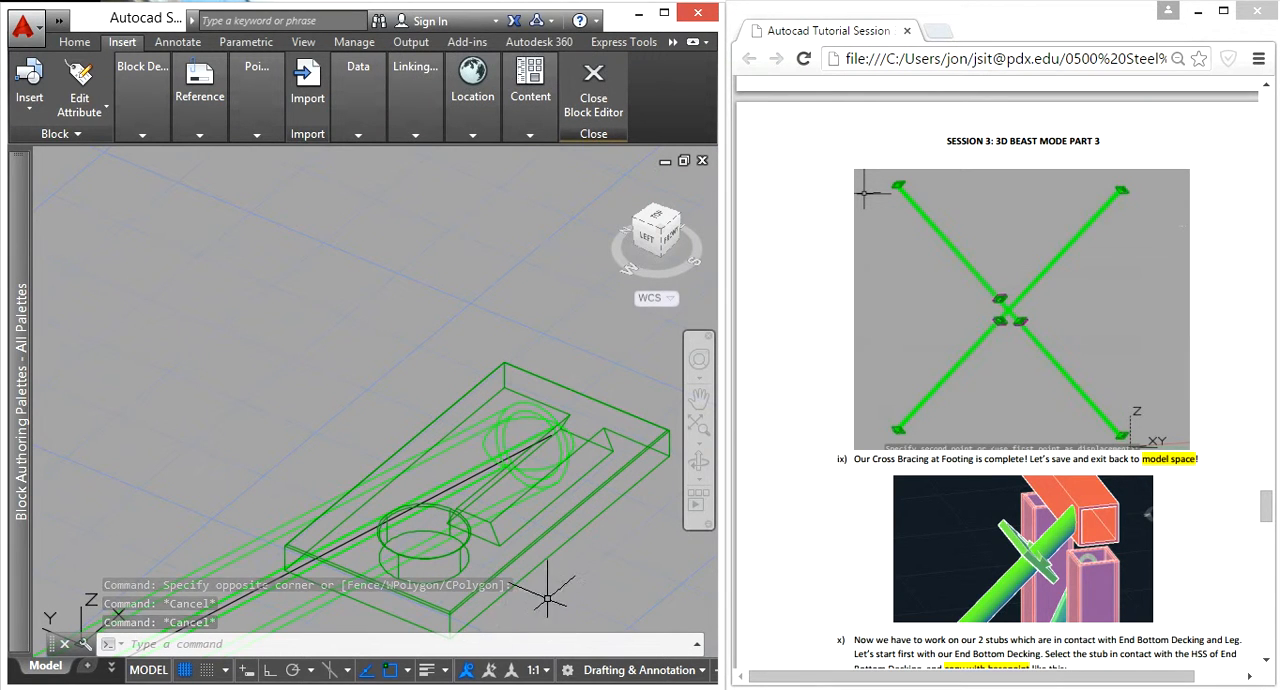
# Step: 3D-rotate the connection block 90° about the X axis from the circle center at the brace end, with Ortho turned on
pyautogui.moveTo(616, 523); pyautogui.dragTo(465, 423, button='middle')
pyautogui.click(459, 375)
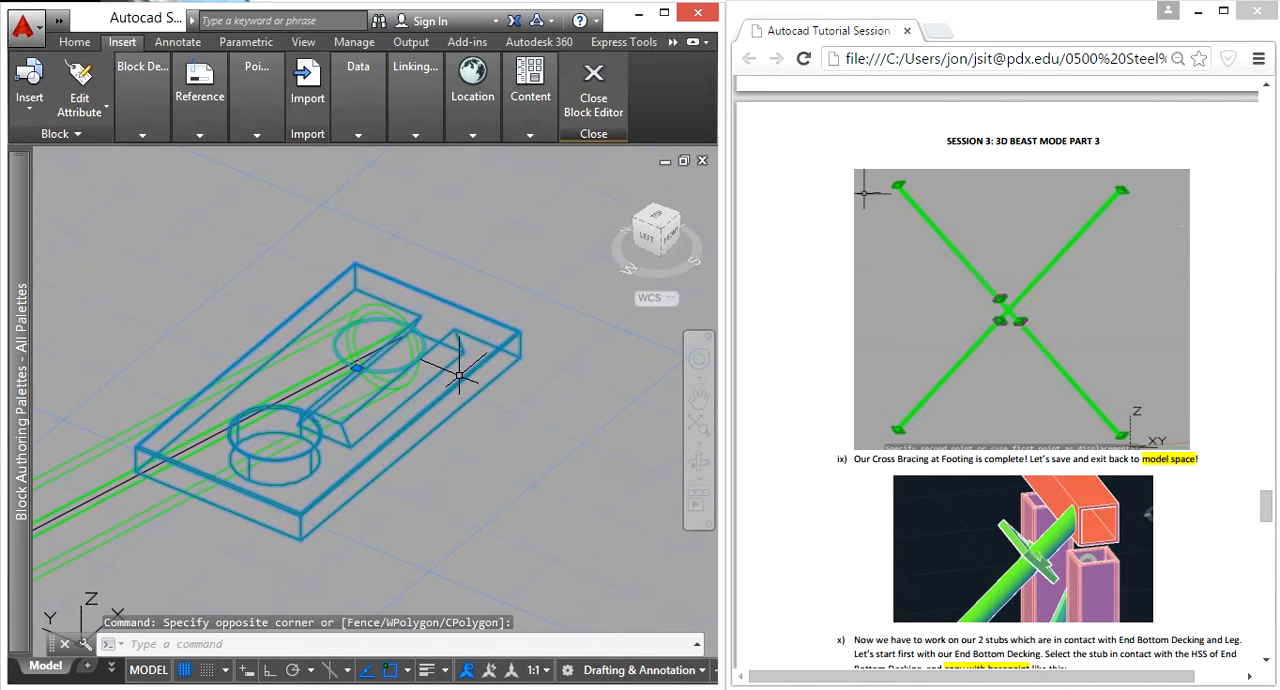
pyautogui.write('3drotate')
pyautogui.press('Return')
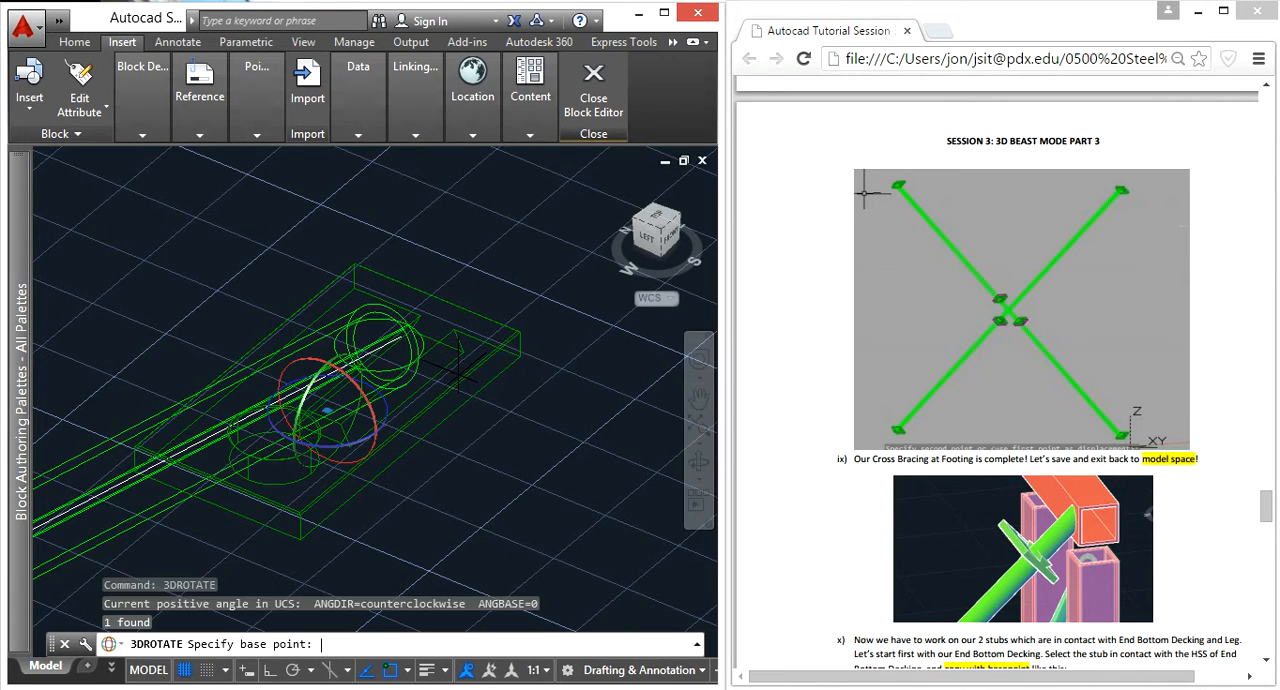
pyautogui.scroll(3, 430, 345)
pyautogui.scroll(2, 362, 345)
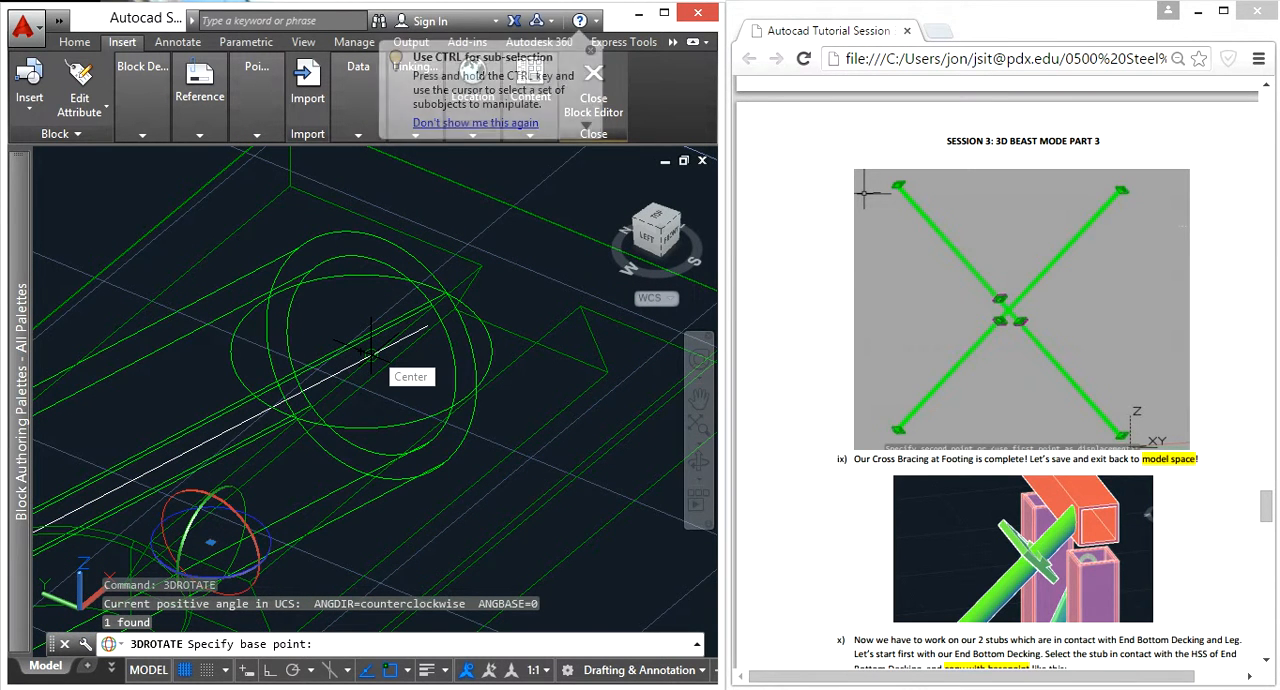
pyautogui.keyDown('shift'); pyautogui.moveTo(370, 350); pyautogui.dragTo(470, 480, button='middle'); pyautogui.keyUp('shift')
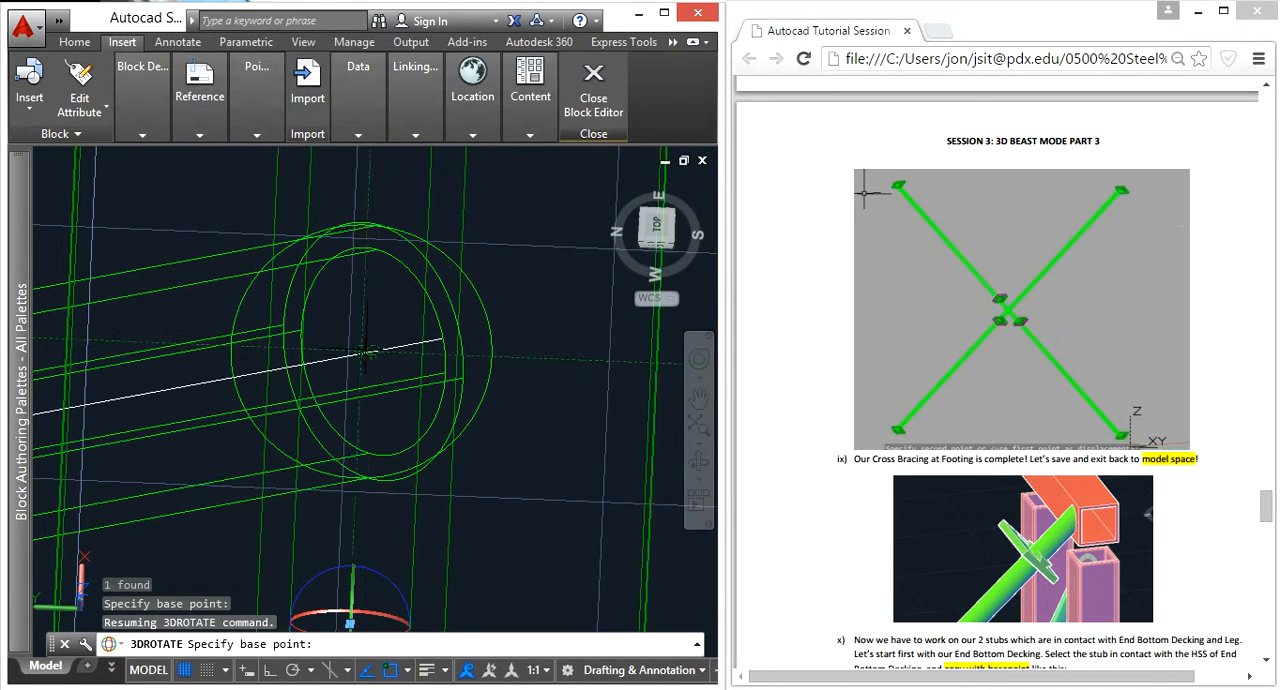
pyautogui.click(372, 352)
pyautogui.keyDown('shift'); pyautogui.moveTo(417, 408); pyautogui.dragTo(382, 350, button='middle'); pyautogui.keyUp('shift')
pyautogui.click(410, 339)
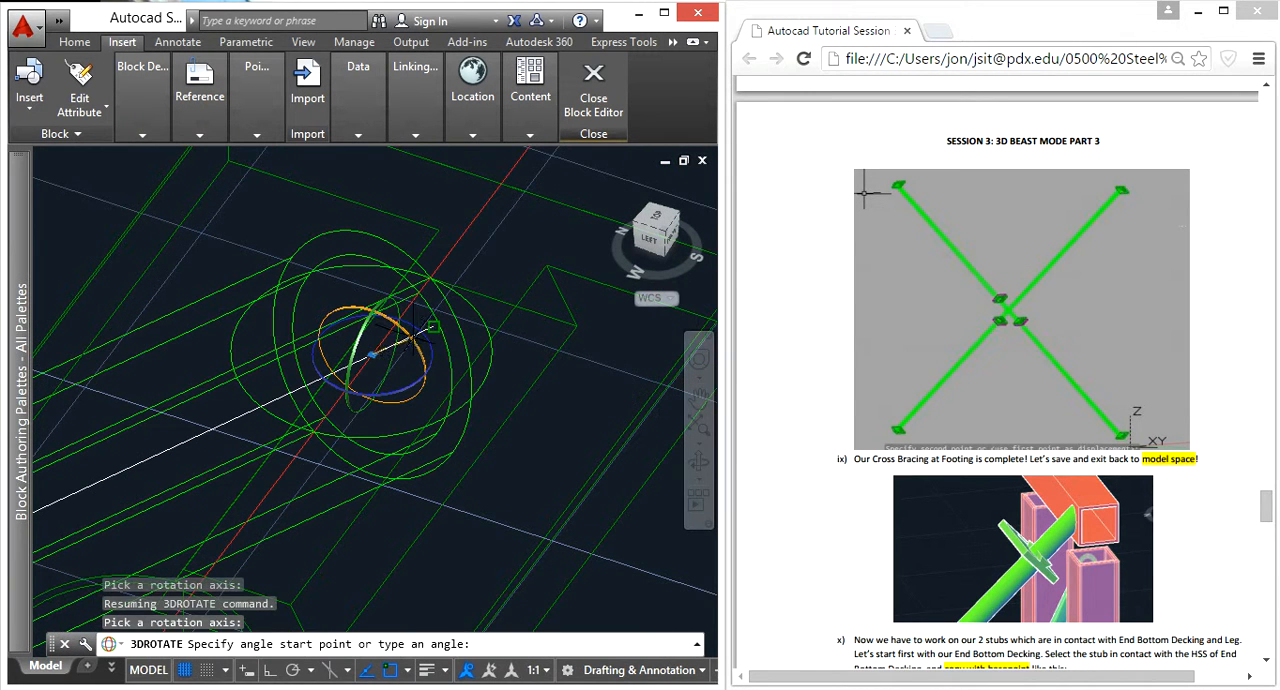
pyautogui.click(268, 675)
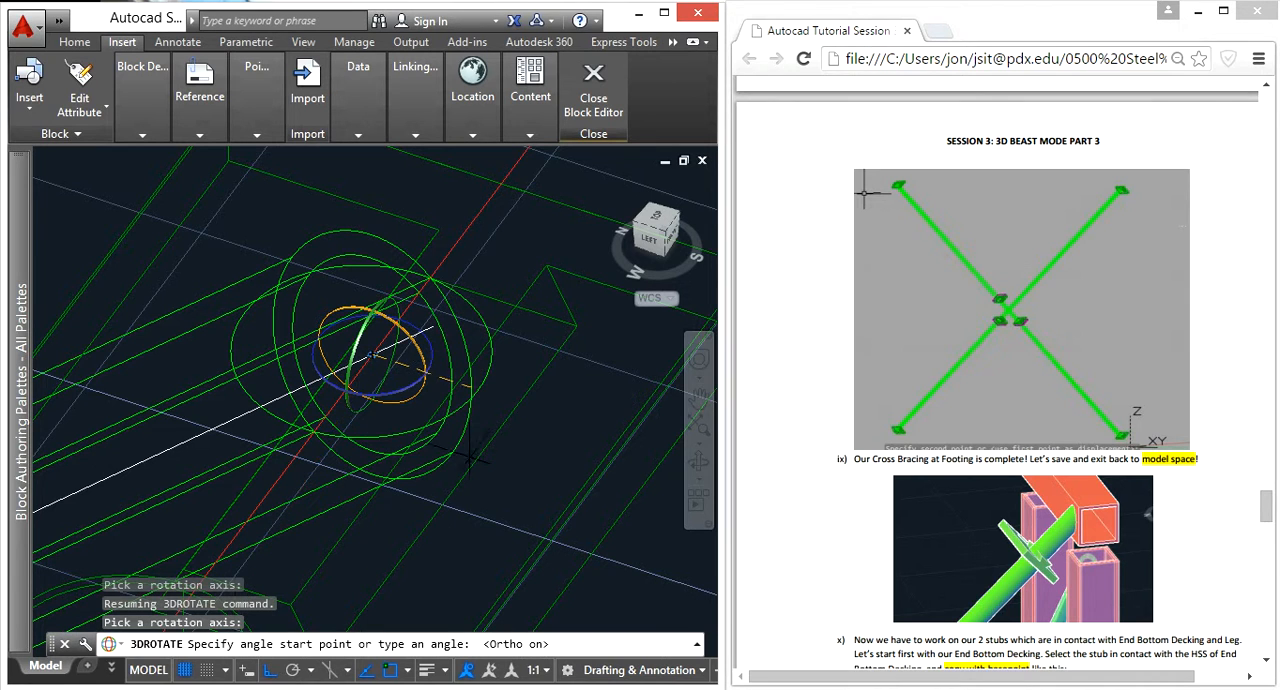
pyautogui.click(502, 396)
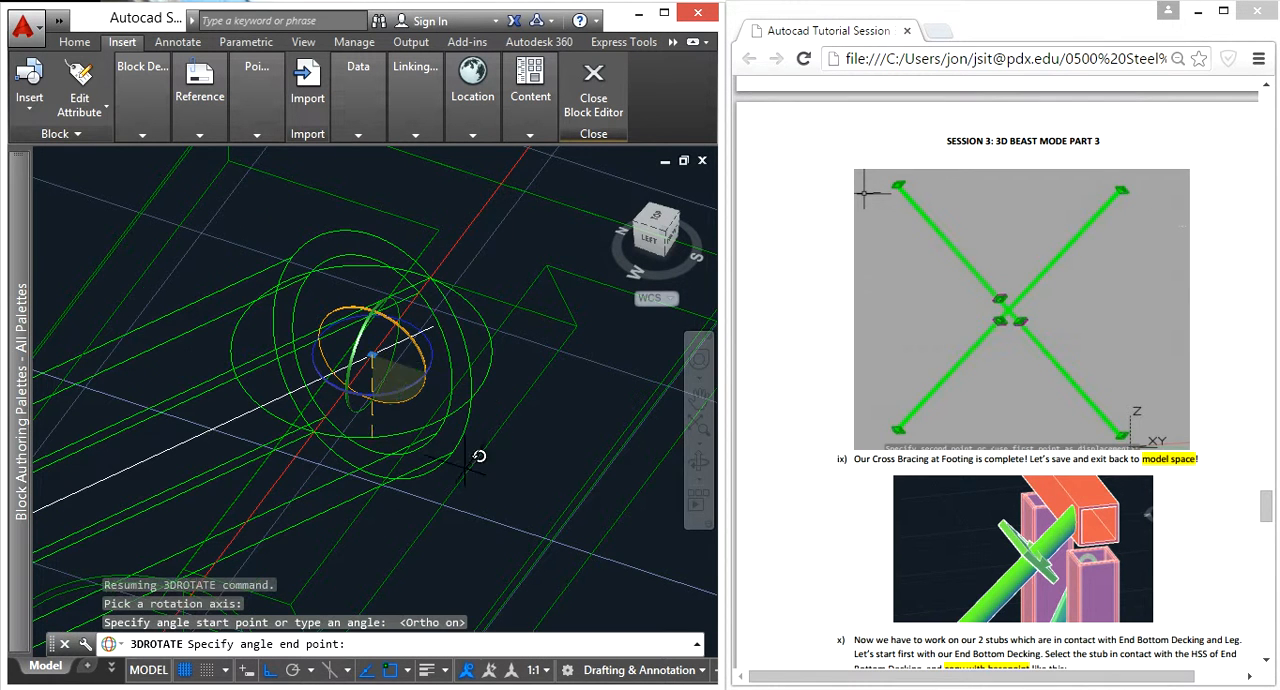
pyautogui.click(472, 436)
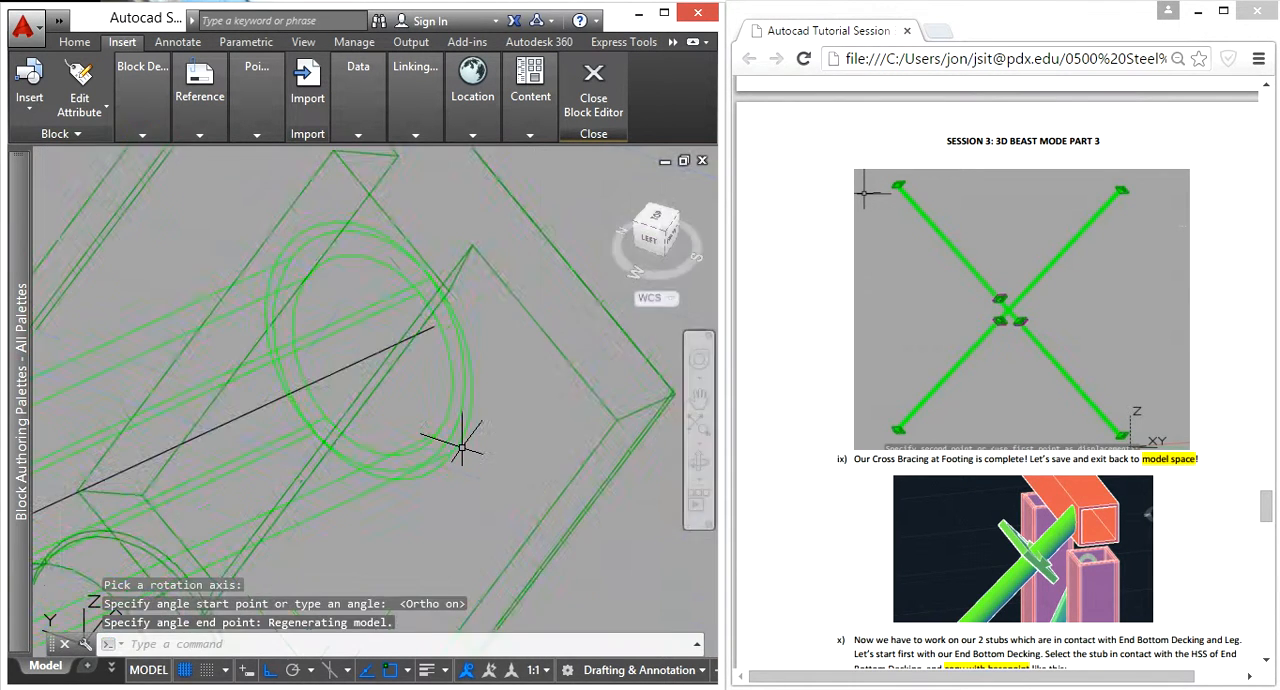
# Step: 3D-rotate the end connection block 180° about the X axis, with the base point at the circle center on the brace end
pyautogui.keyDown('shift'); pyautogui.moveTo(448, 507); pyautogui.dragTo(402, 507, button='middle'); pyautogui.keyUp('shift')
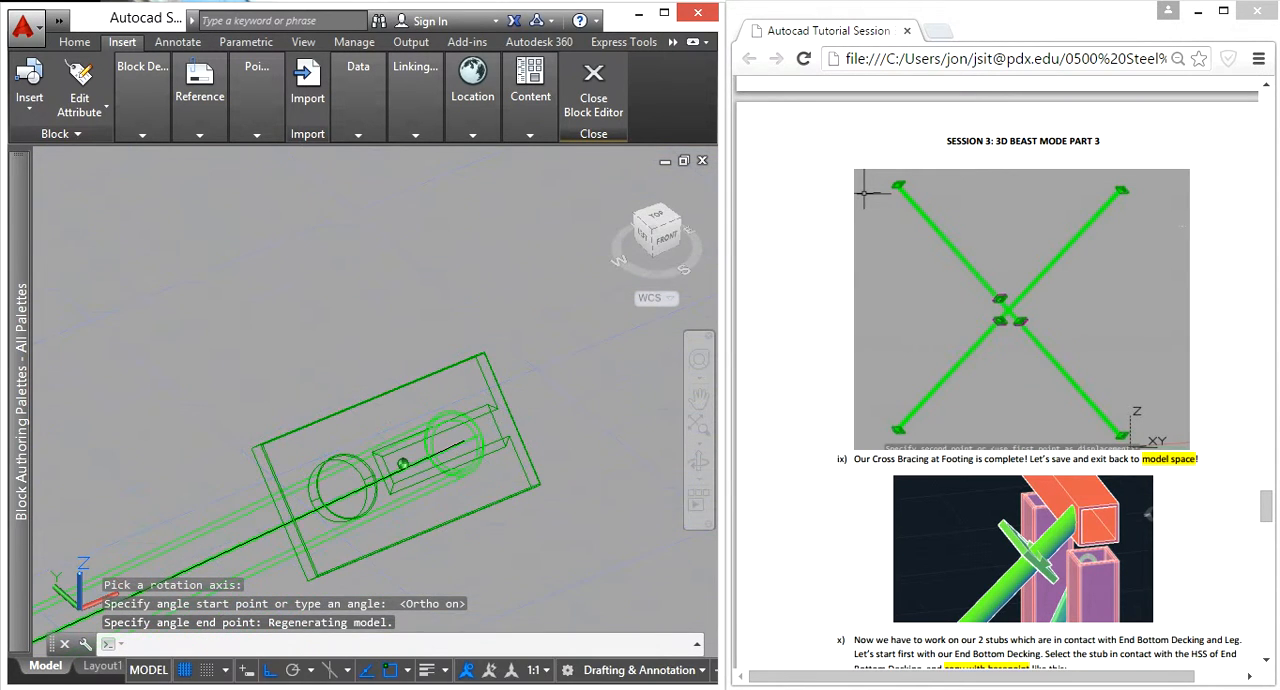
pyautogui.keyDown('shift'); pyautogui.moveTo(546, 468); pyautogui.dragTo(638, 402, button='middle'); pyautogui.keyUp('shift')
pyautogui.moveTo(514, 493); pyautogui.dragTo(434, 476, button='middle')
pyautogui.scroll(-2, 528, 318)
pyautogui.click(476, 409)
pyautogui.click(424, 361)
pyautogui.write('3dro')
pyautogui.press('Return')
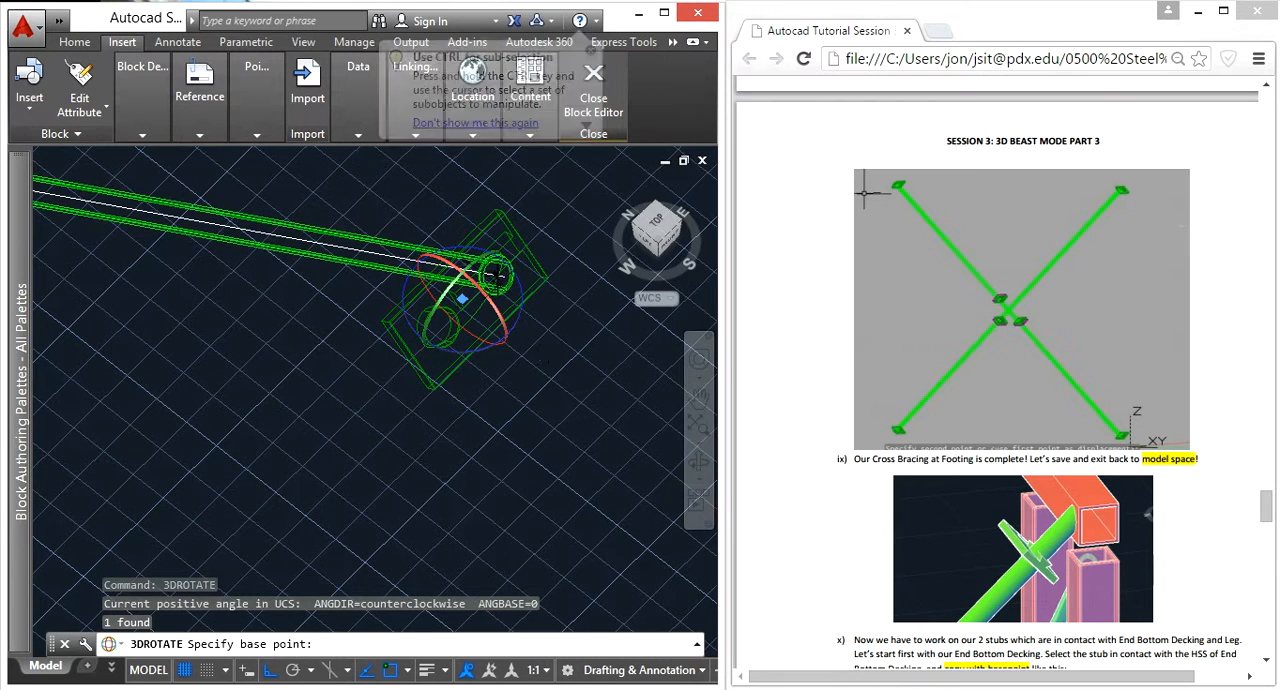
pyautogui.scroll(5, 506, 274)
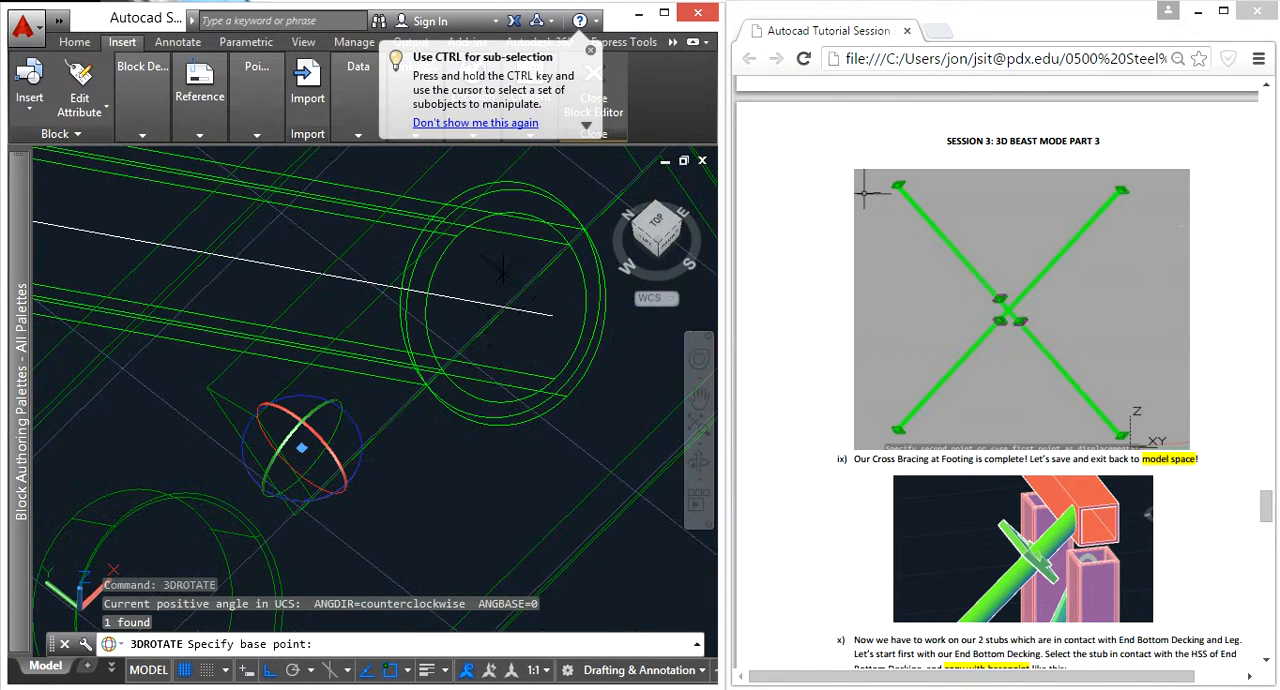
pyautogui.scroll(3, 506, 296)
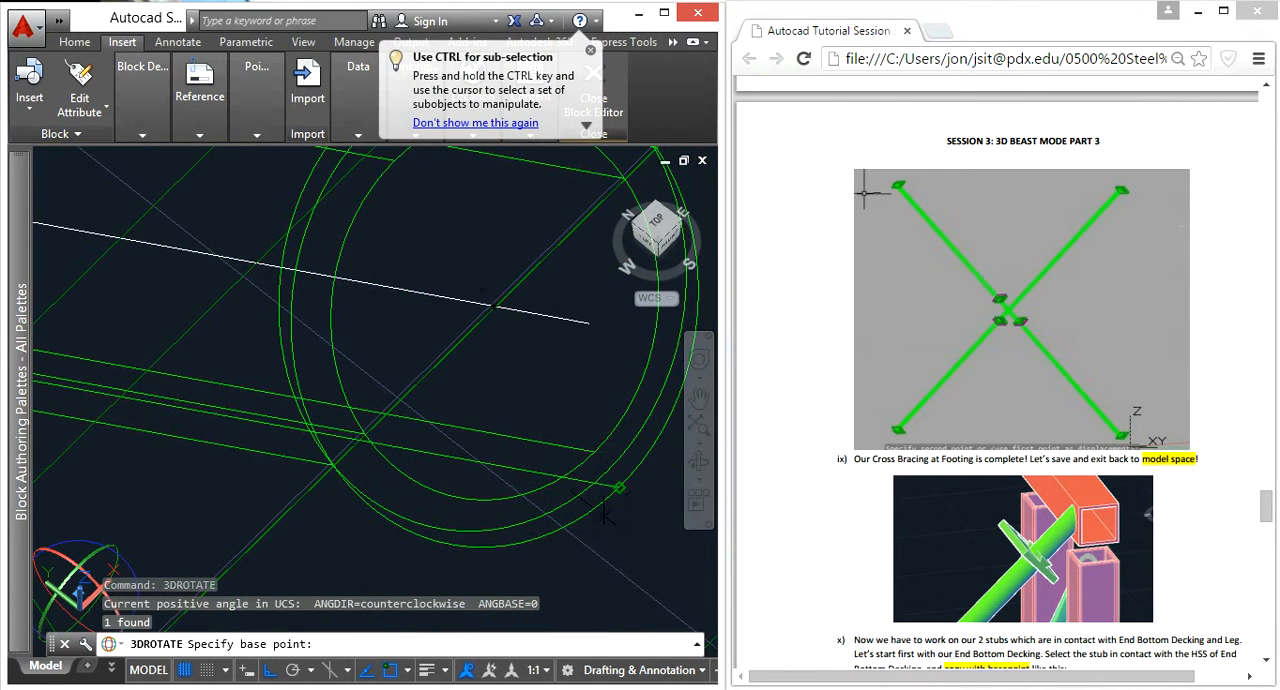
pyautogui.click(492, 302)
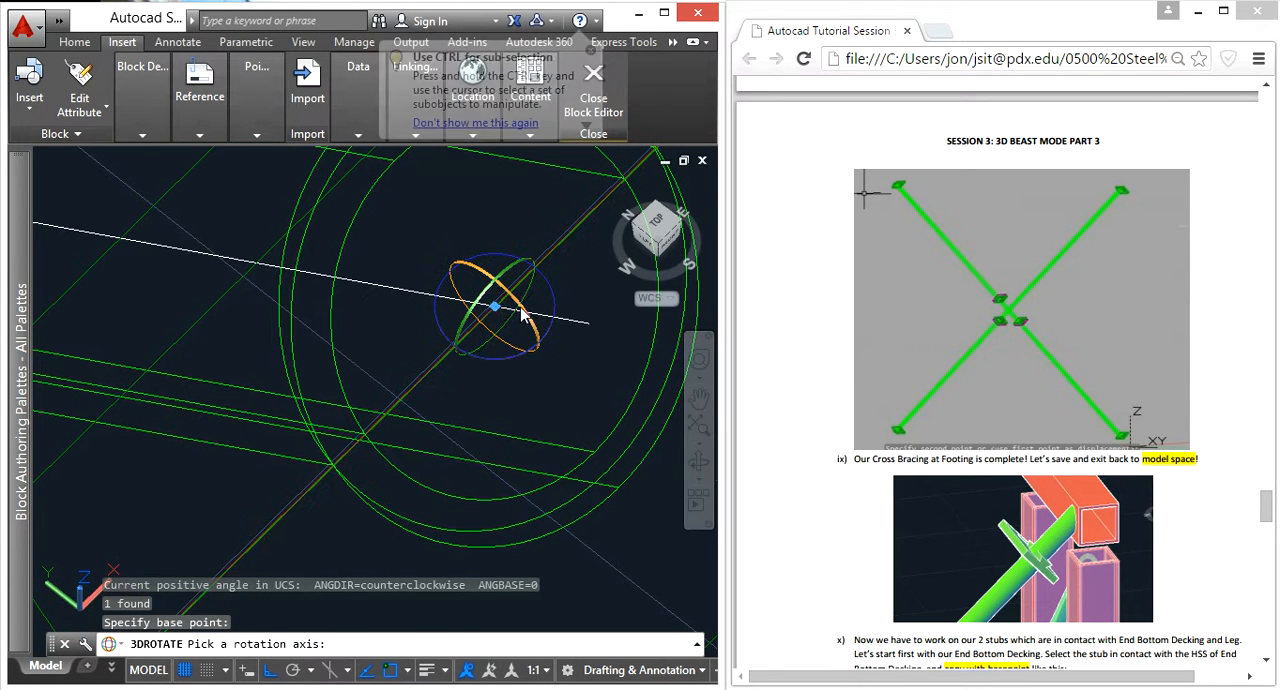
pyautogui.click(528, 292)
pyautogui.write('180')
pyautogui.press('Return')
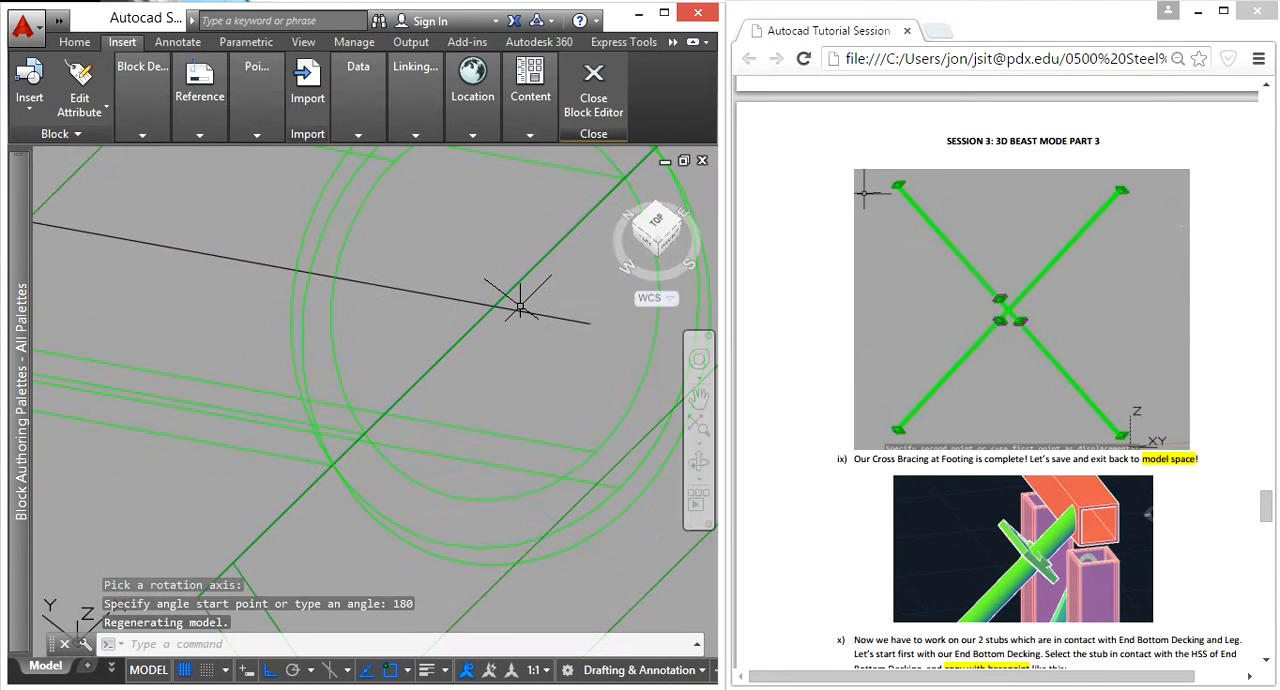
pyautogui.scroll(-5, 506, 343)
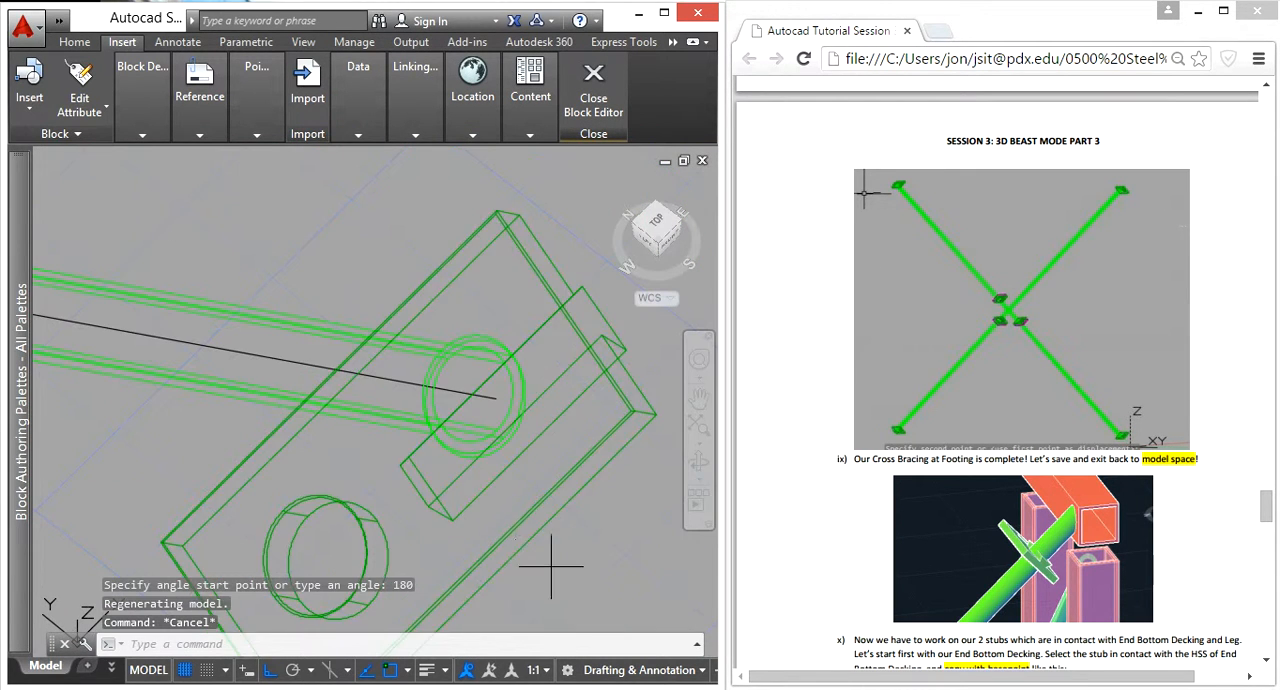
pyautogui.press('Escape')
pyautogui.click(459, 519)
pyautogui.click(459, 519)
pyautogui.write('m')
pyautogui.press('Return')
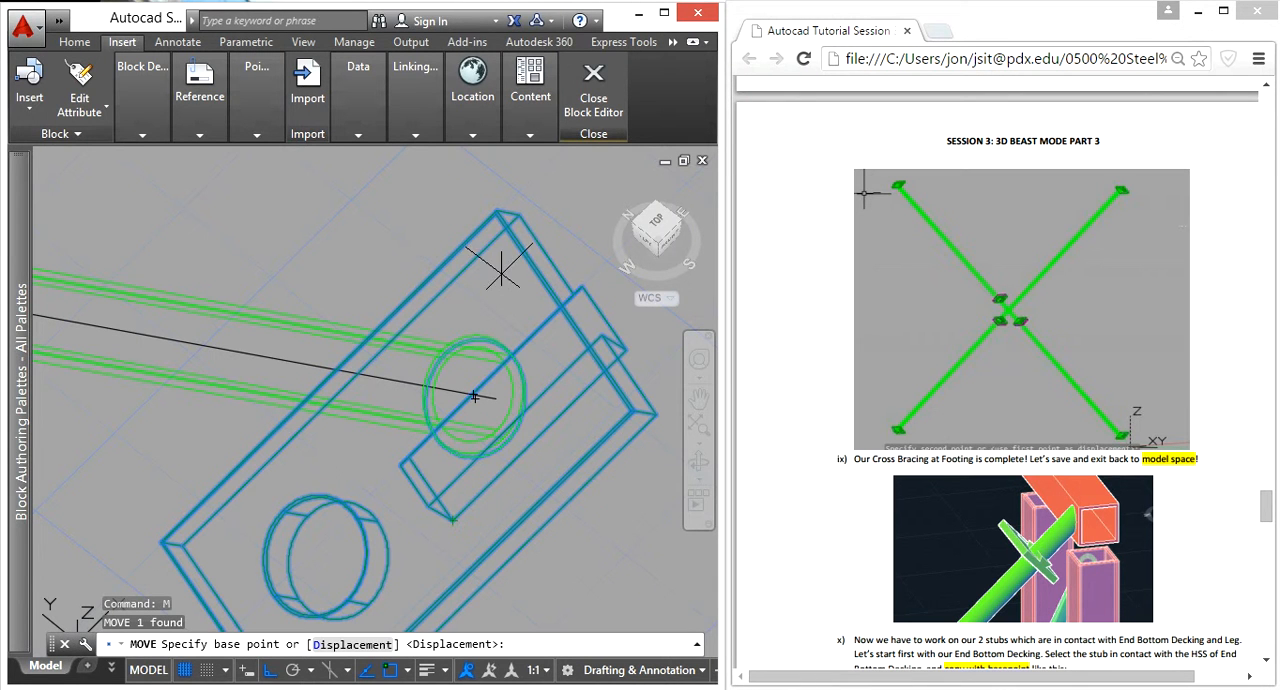
pyautogui.scroll(3, 440, 347)
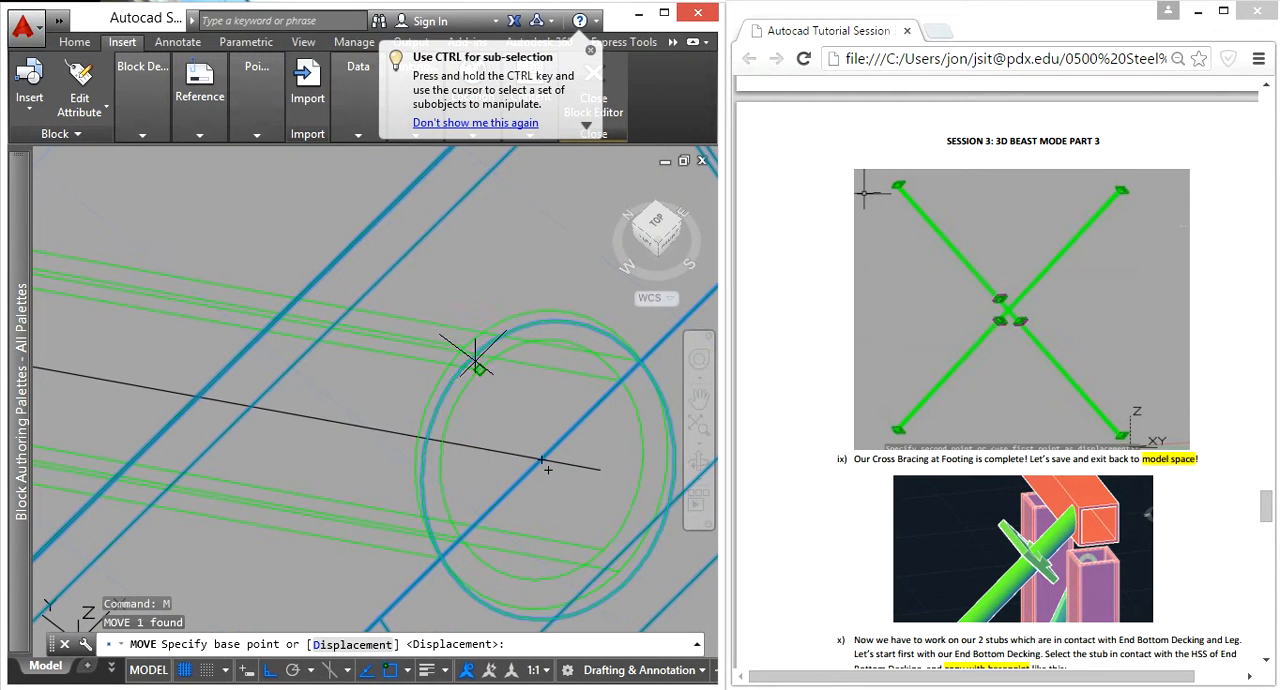
pyautogui.scroll(-2, 488, 331)
pyautogui.press('Escape')
pyautogui.scroll(-4, 477, 453)
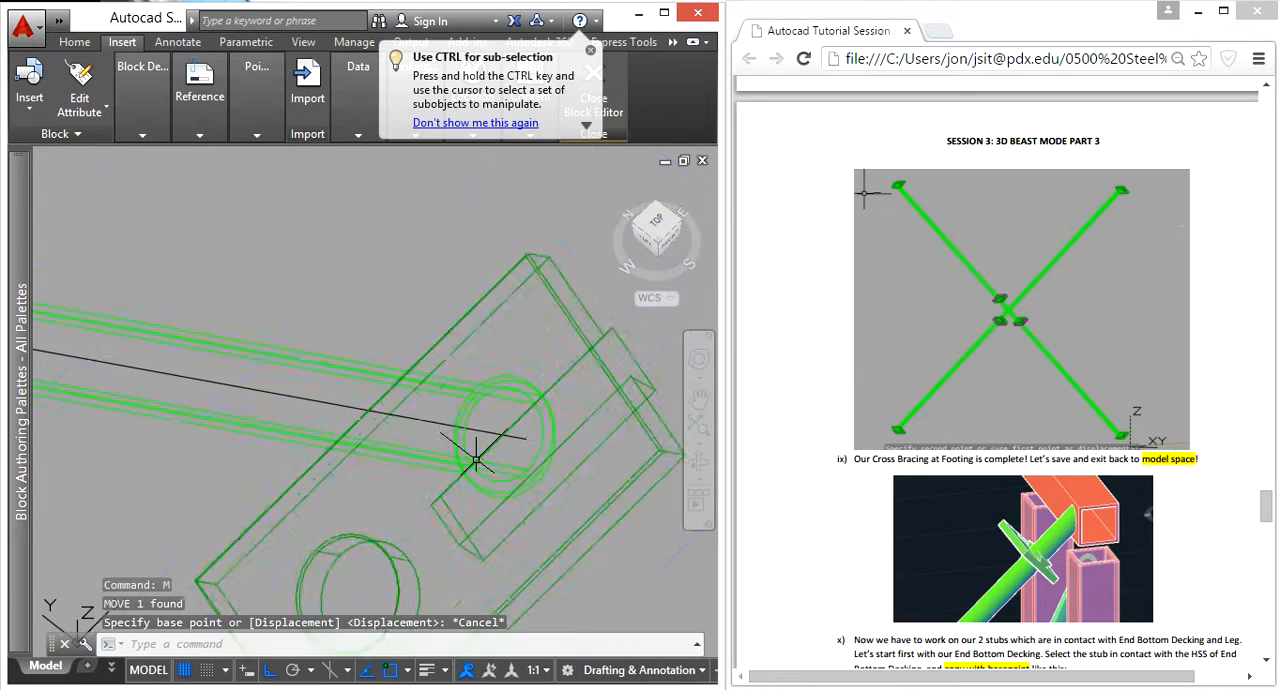
# Step: Move the connection block from the center of its circle to the center of the brace tube's end circle
pyautogui.keyDown('shift'); pyautogui.moveTo(502, 493); pyautogui.dragTo(638, 396, button='middle'); pyautogui.keyUp('shift')
pyautogui.scroll(5, 474, 434)
pyautogui.scroll(-5, 429, 436)
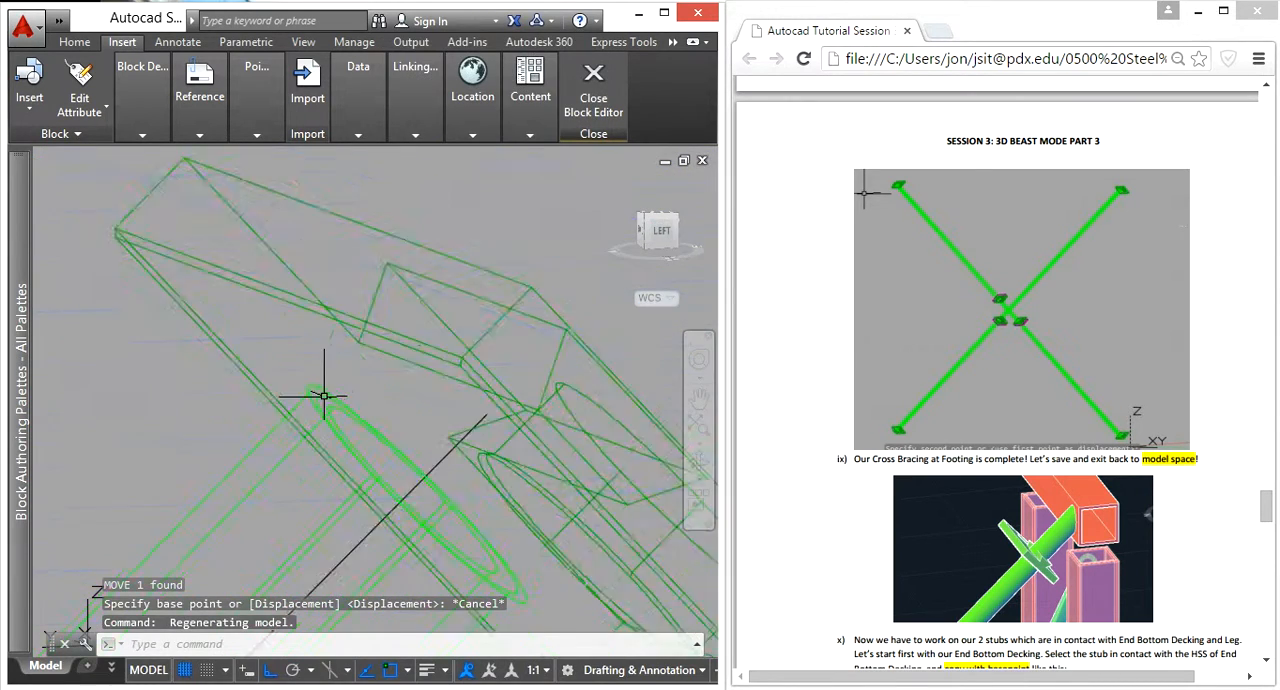
pyautogui.keyDown('shift'); pyautogui.moveTo(409, 474); pyautogui.dragTo(116, 446, button='middle'); pyautogui.keyUp('shift')
pyautogui.scroll(4, 477, 278)
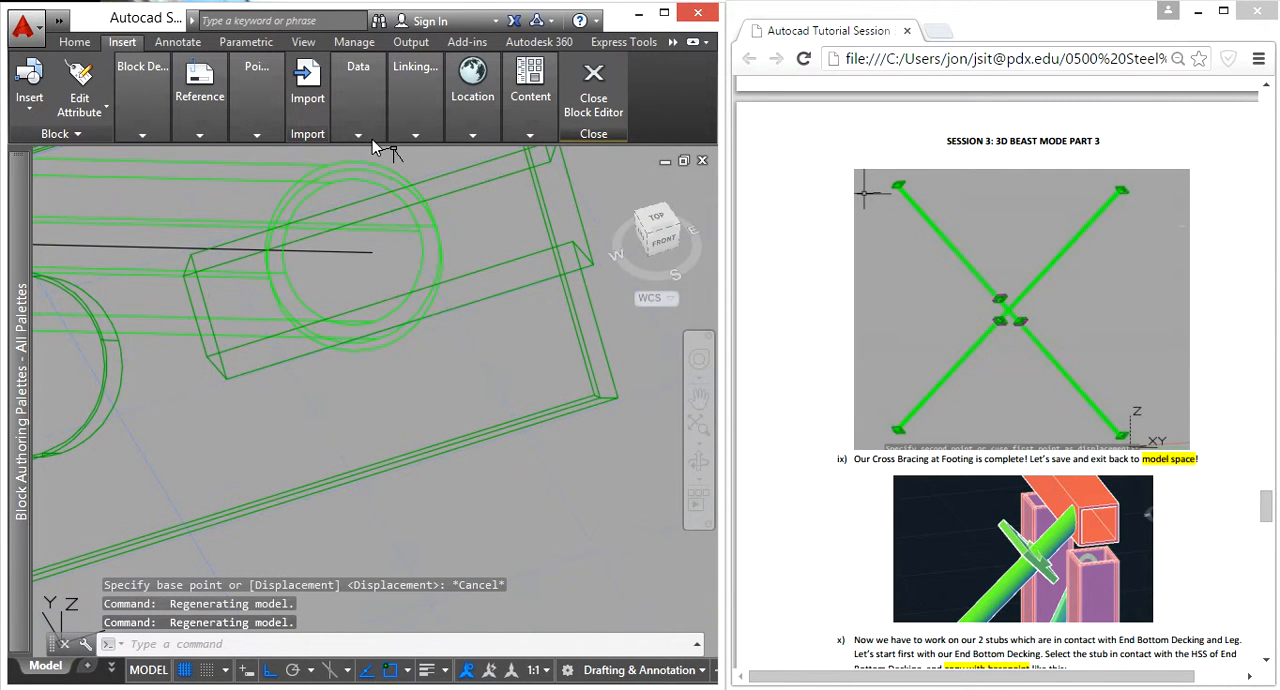
pyautogui.scroll(5, 395, 360)
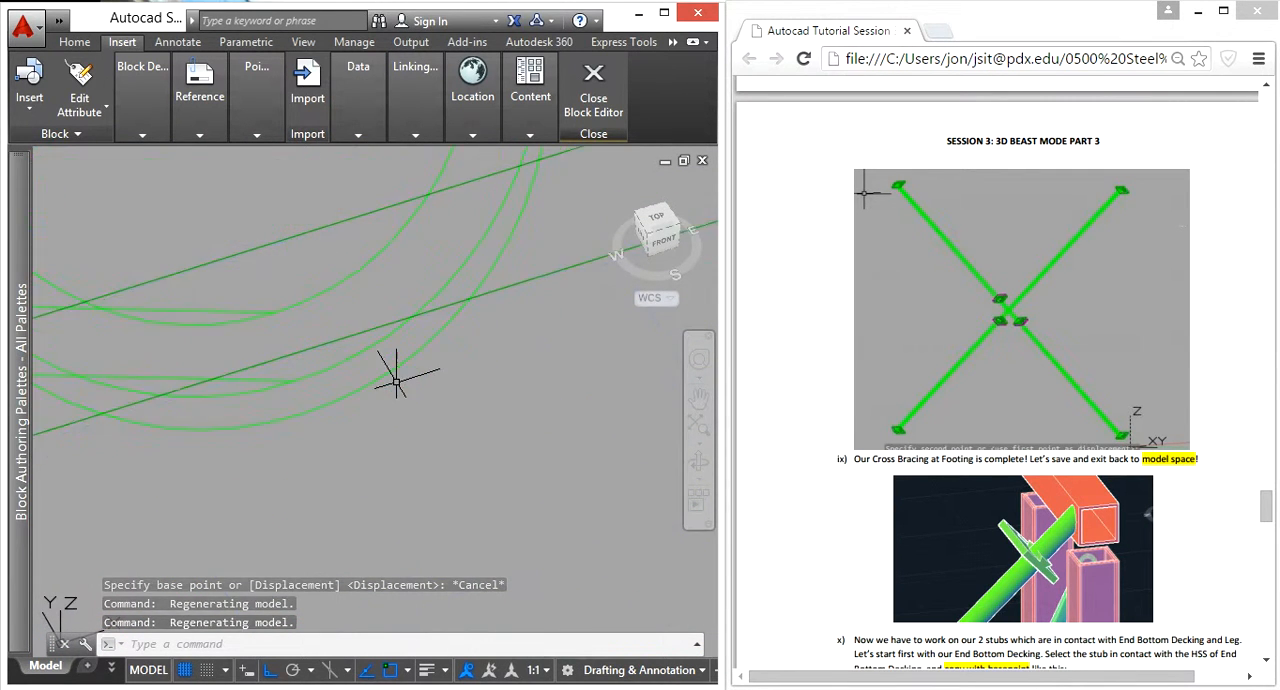
pyautogui.click(391, 373)
pyautogui.write('m')
pyautogui.press('Return')
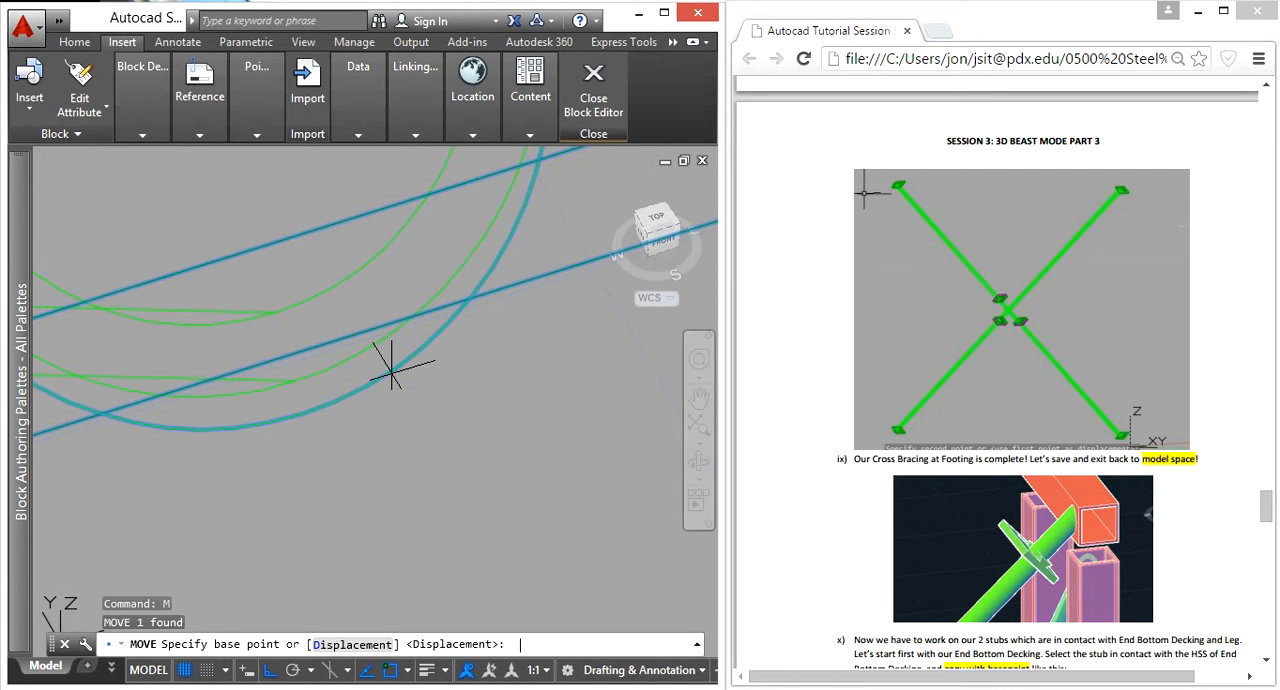
pyautogui.scroll(-3, 346, 398)
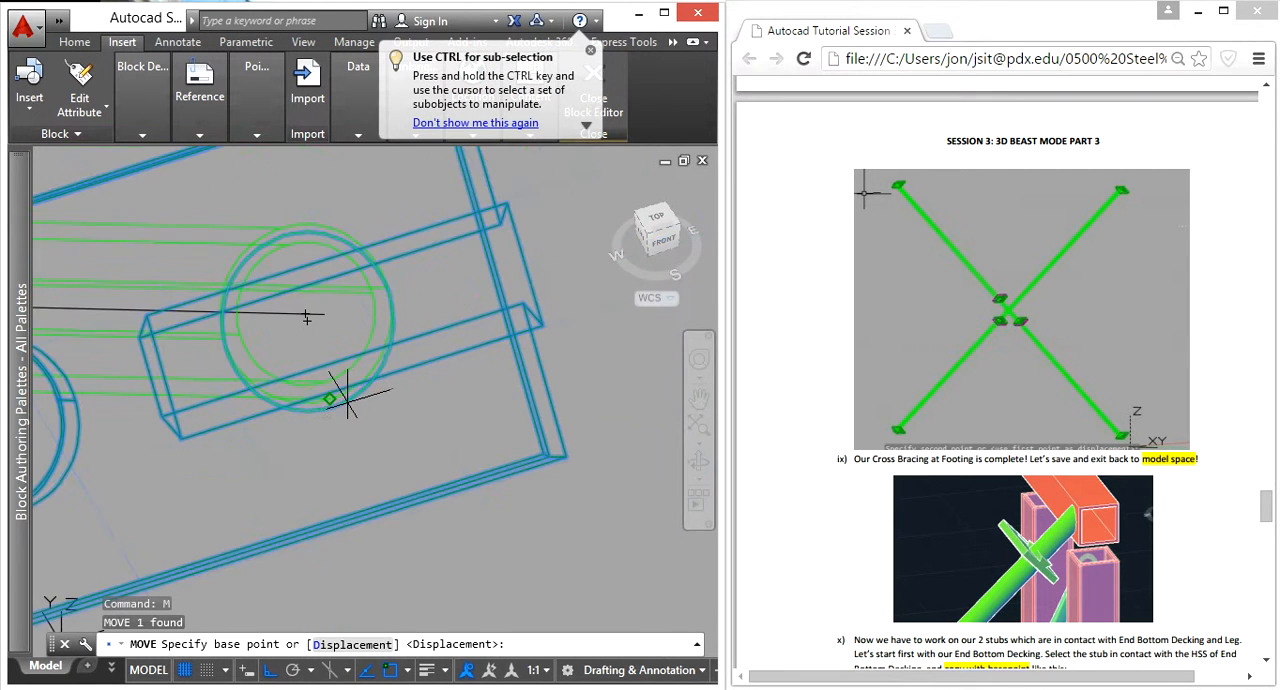
pyautogui.scroll(4, 330, 398)
pyautogui.scroll(-3, 385, 428)
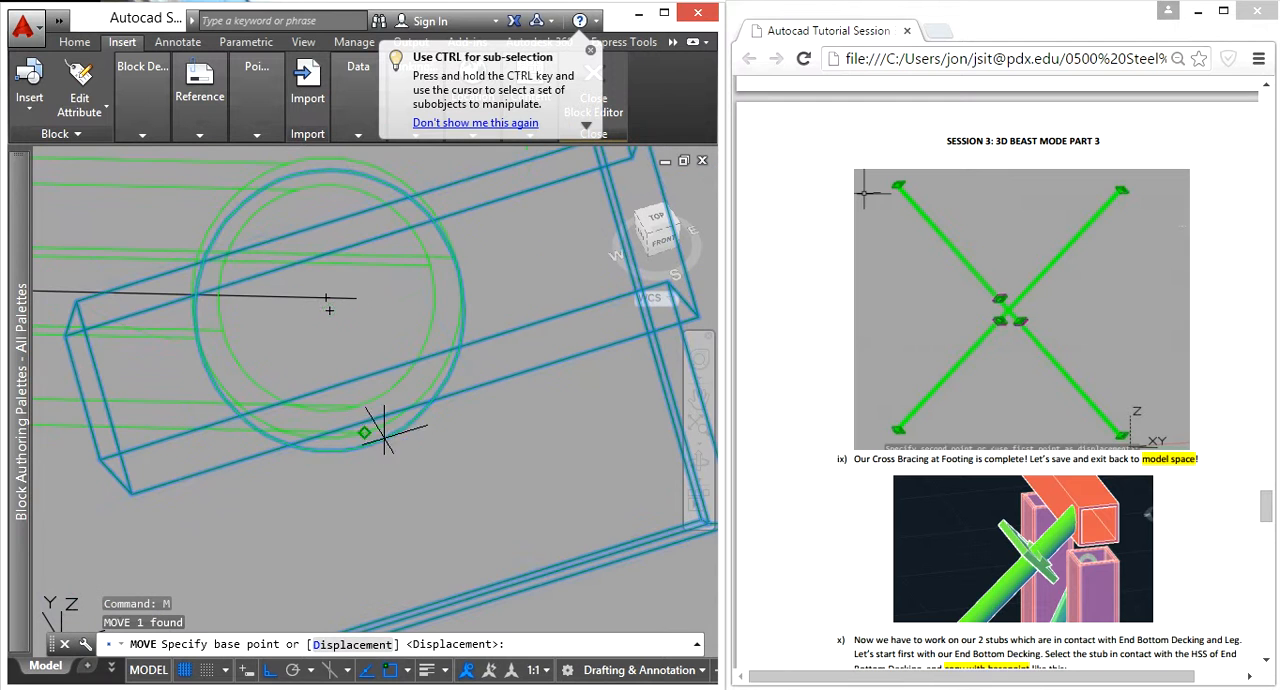
pyautogui.click(295, 174)
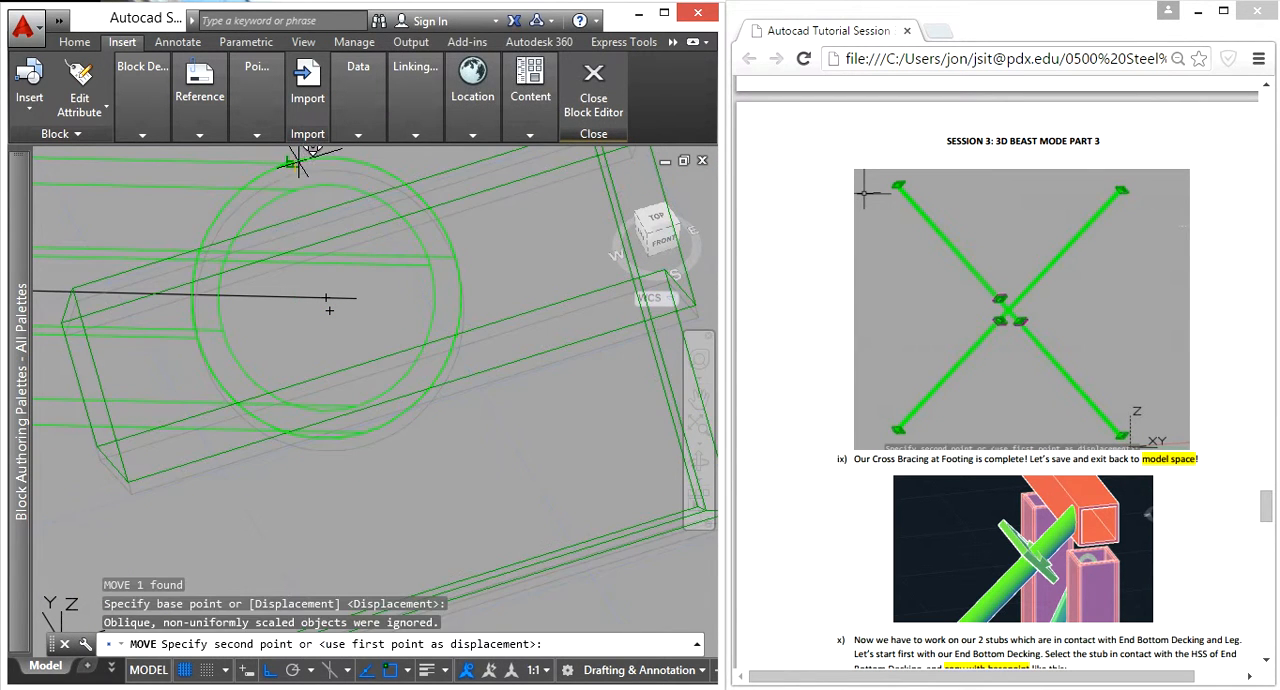
pyautogui.click(345, 195)
# Step: Mirror the end connection block across an Ortho-constrained line parallel to the X axis, keeping the source block
pyautogui.keyDown('shift'); pyautogui.moveTo(468, 530); pyautogui.dragTo(541, 428, button='middle'); pyautogui.keyUp('shift')
pyautogui.scroll(-4, 541, 428)
pyautogui.moveTo(456, 424); pyautogui.dragTo(554, 324, button='middle')
pyautogui.scroll(-3, 485, 383)
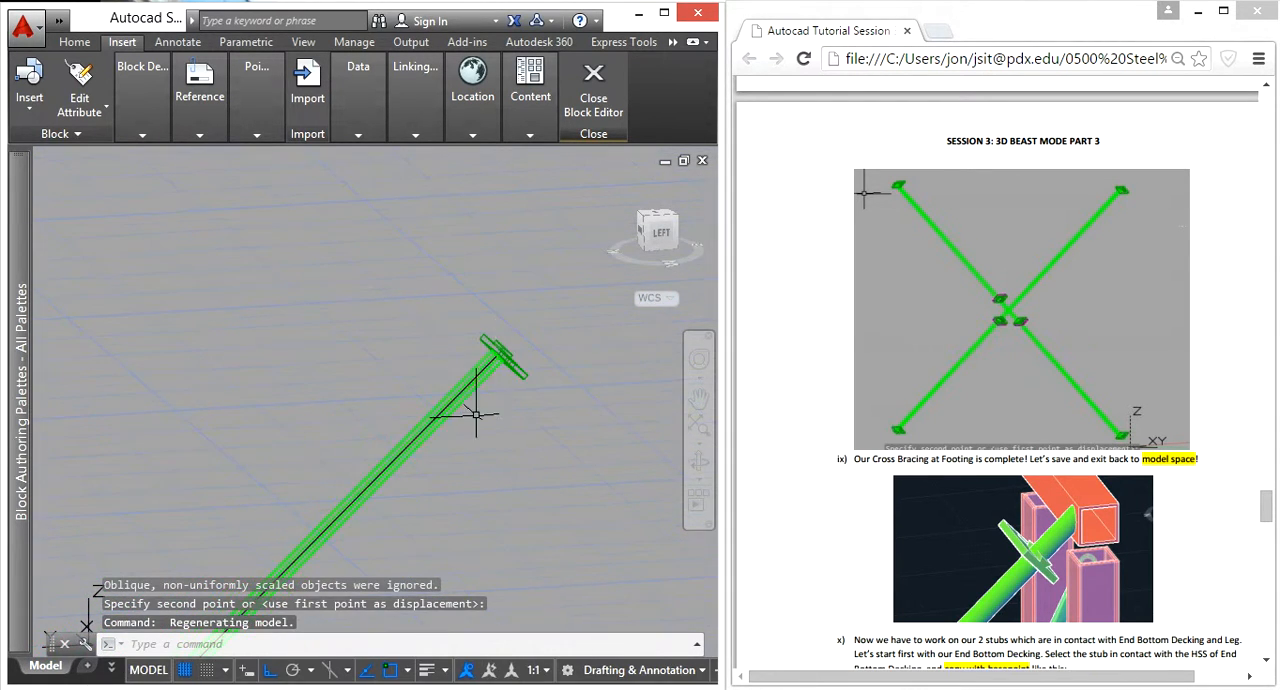
pyautogui.middleClick(351, 478)
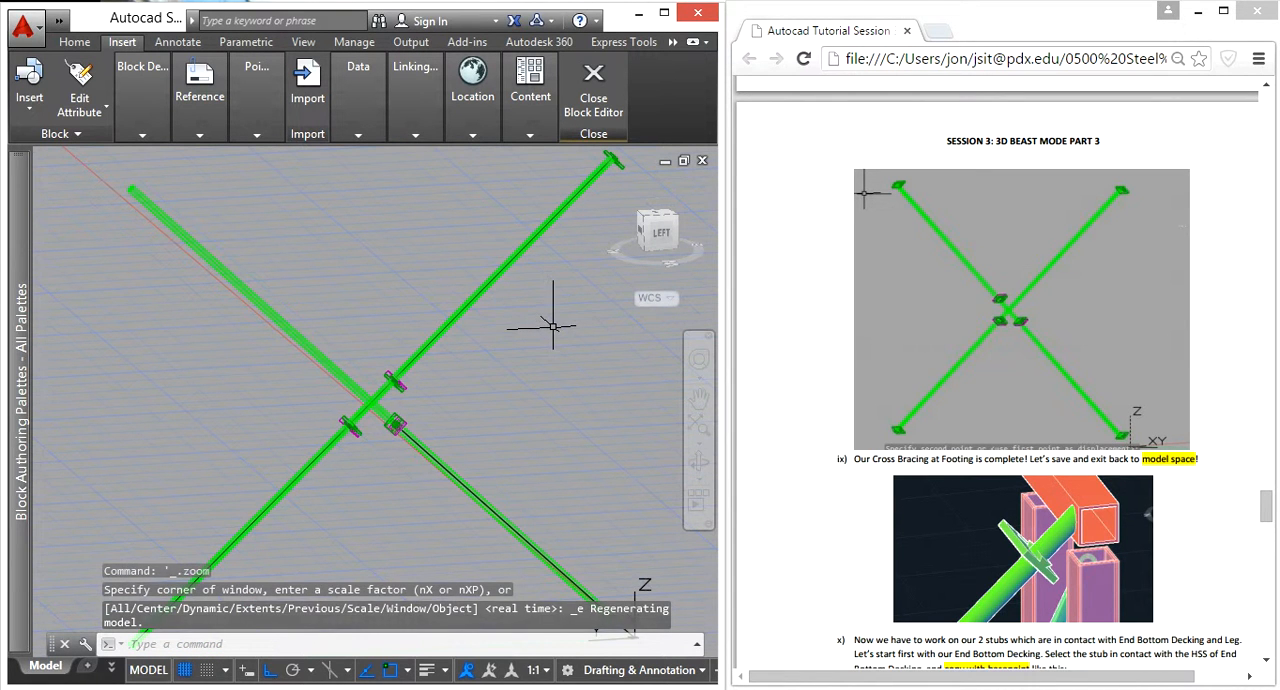
pyautogui.scroll(8, 500, 320)
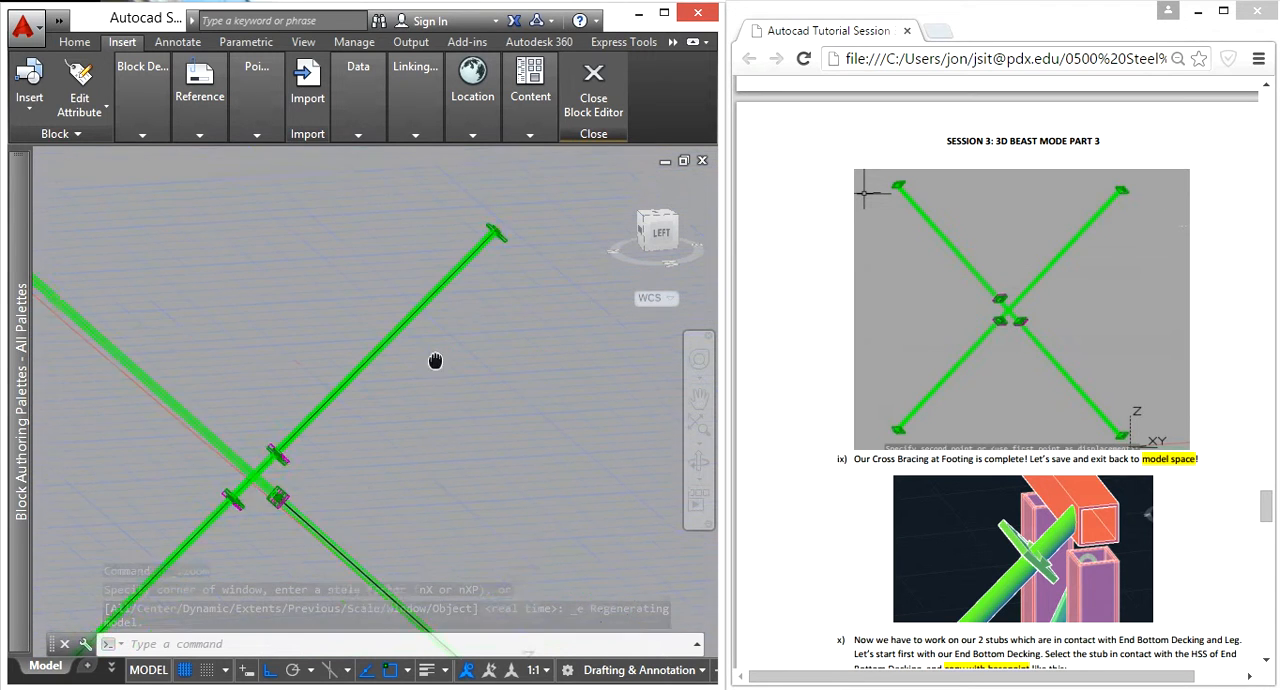
pyautogui.click(570, 446)
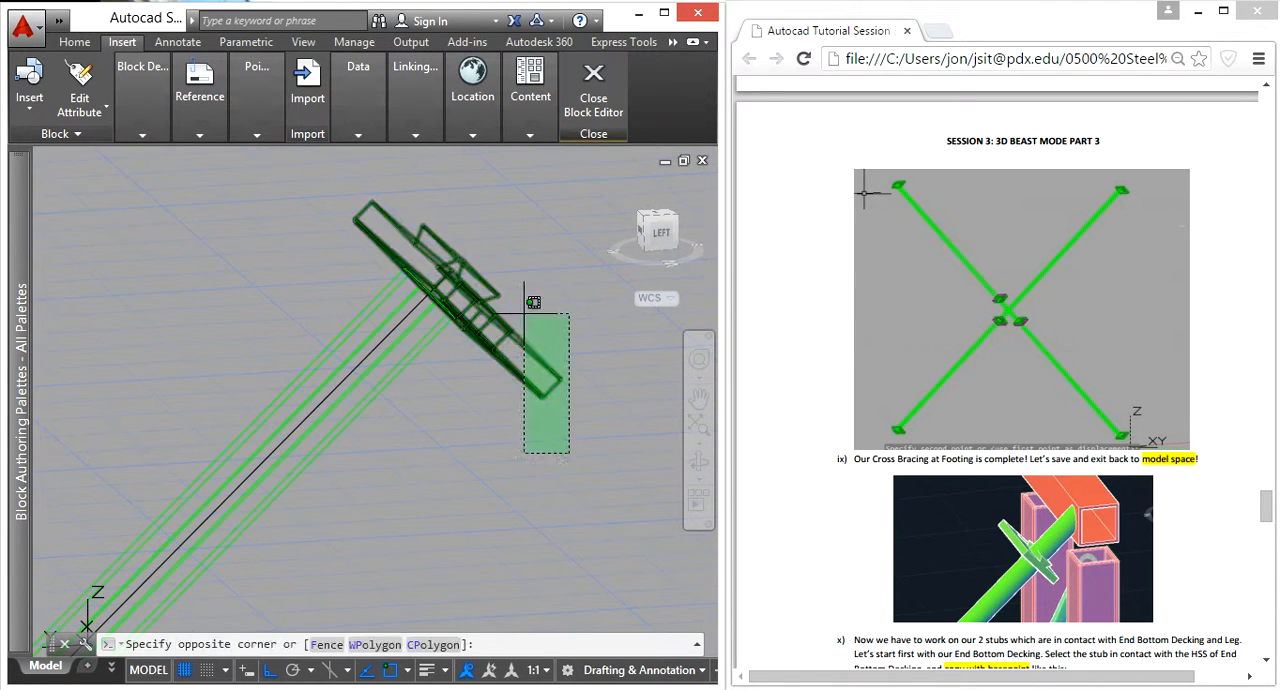
pyautogui.click(517, 308)
pyautogui.write('mi')
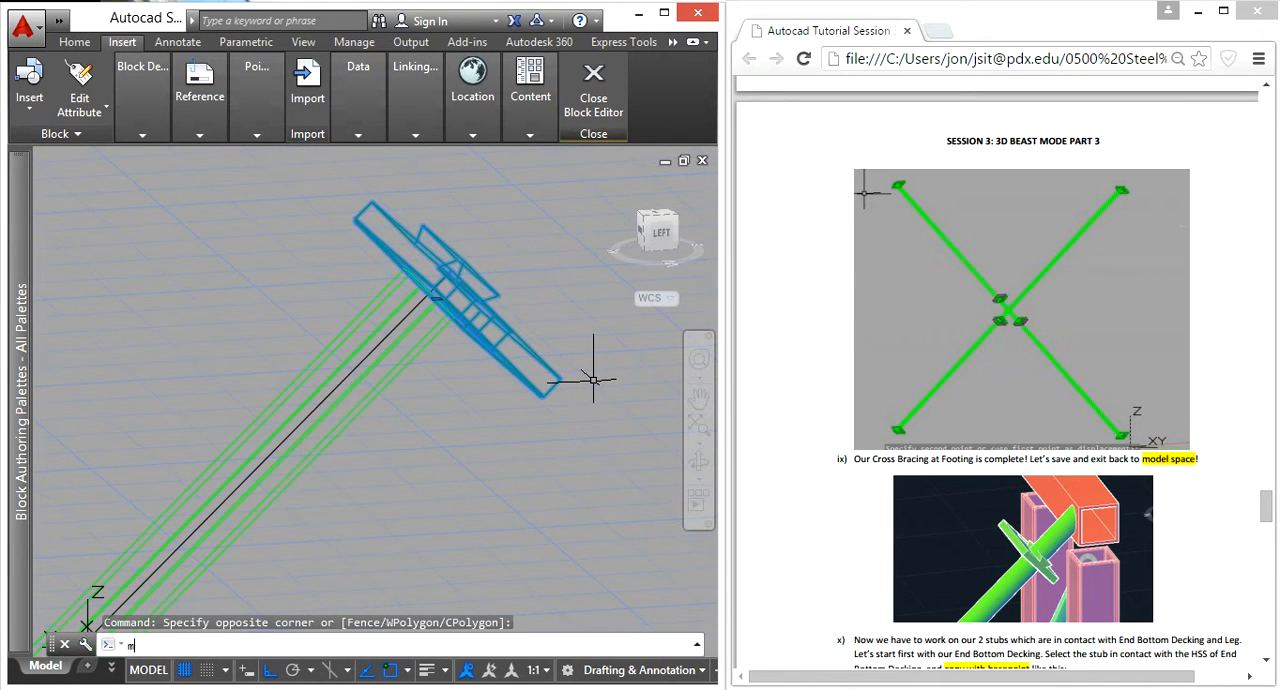
pyautogui.press('Return')
pyautogui.scroll(-8, 490, 358)
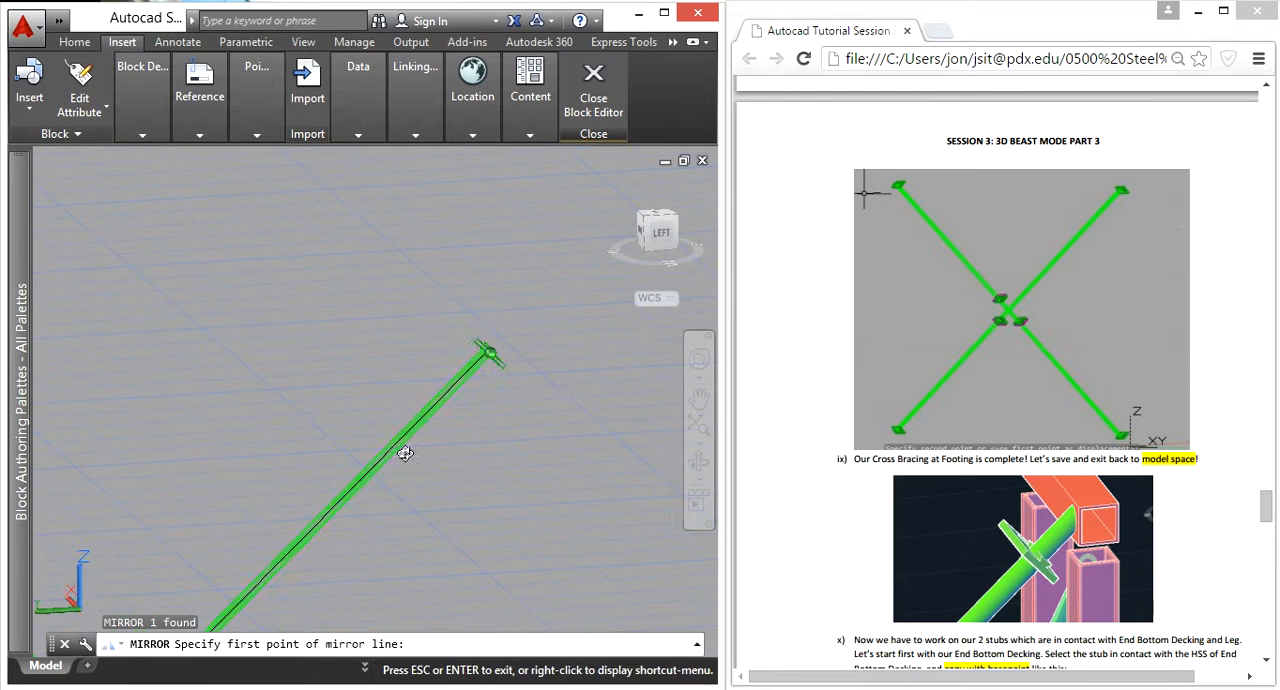
pyautogui.keyDown('shift'); pyautogui.moveTo(410, 407); pyautogui.dragTo(398, 545, button='middle'); pyautogui.keyUp('shift')
pyautogui.press('F8')
pyautogui.click(358, 328)
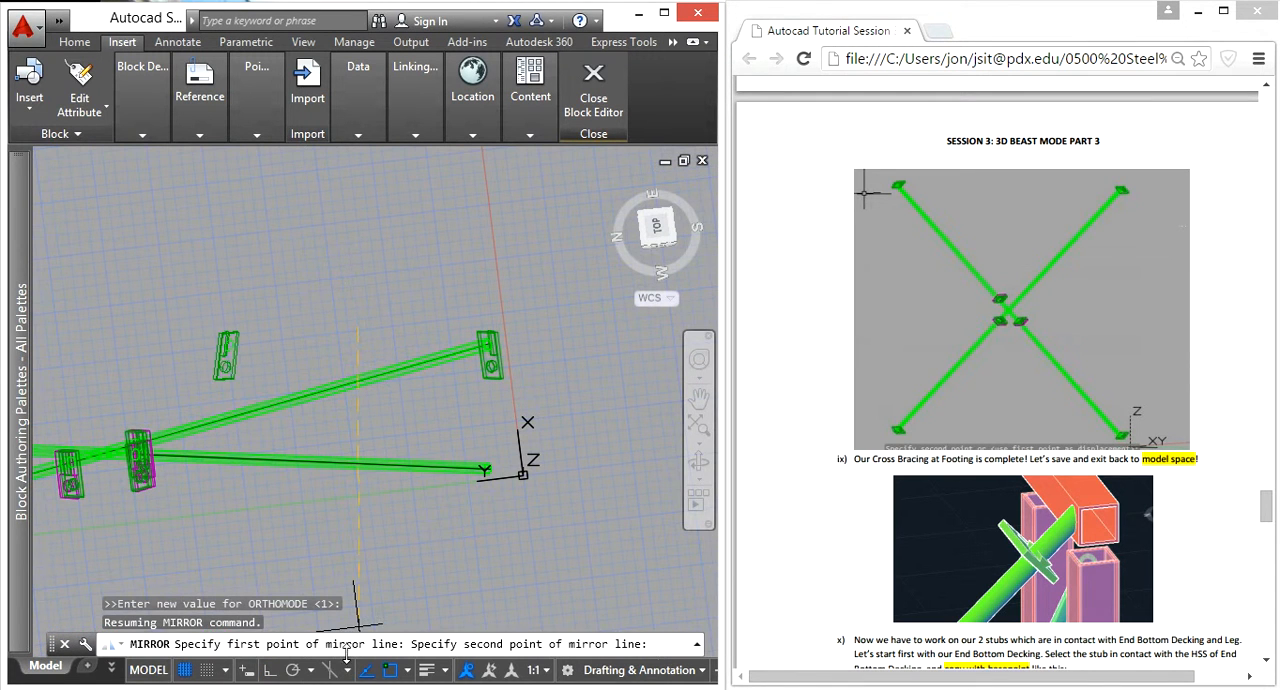
pyautogui.press('F8')
pyautogui.click(353, 536)
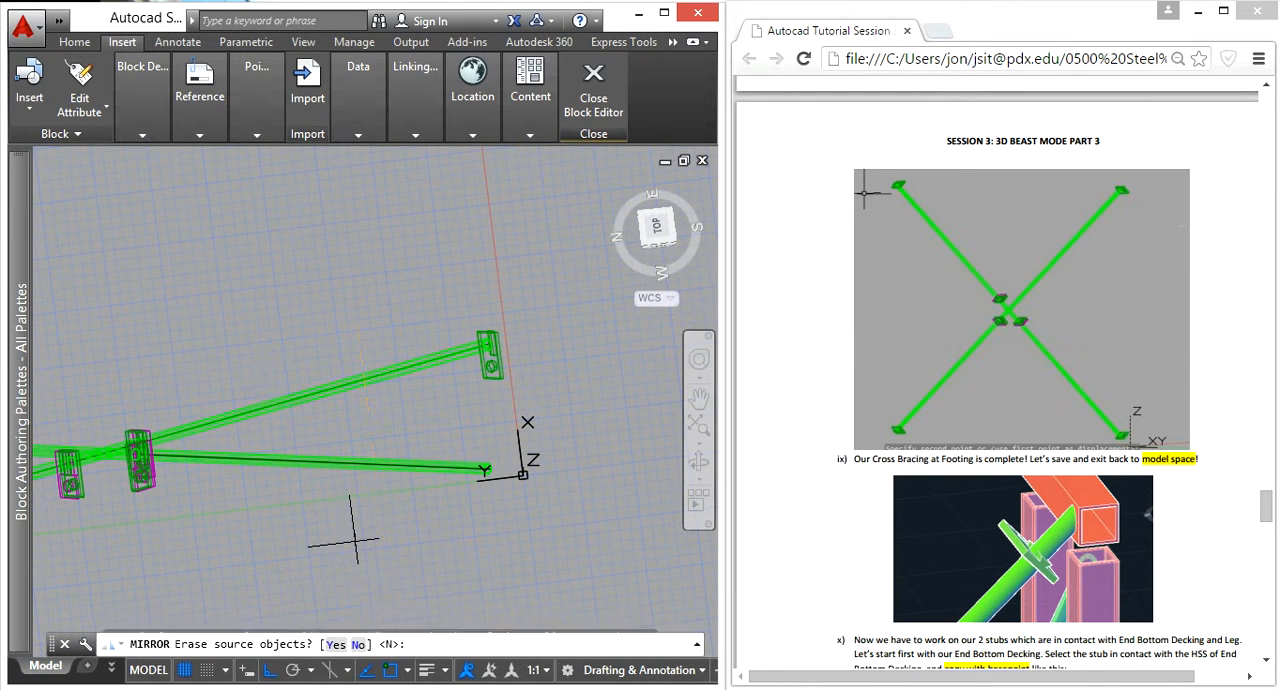
pyautogui.press('Return')
# Step: Copy the mirrored connection block from its circle center to the bare upper end of the other brace
pyautogui.click(283, 353)
pyautogui.click(257, 355)
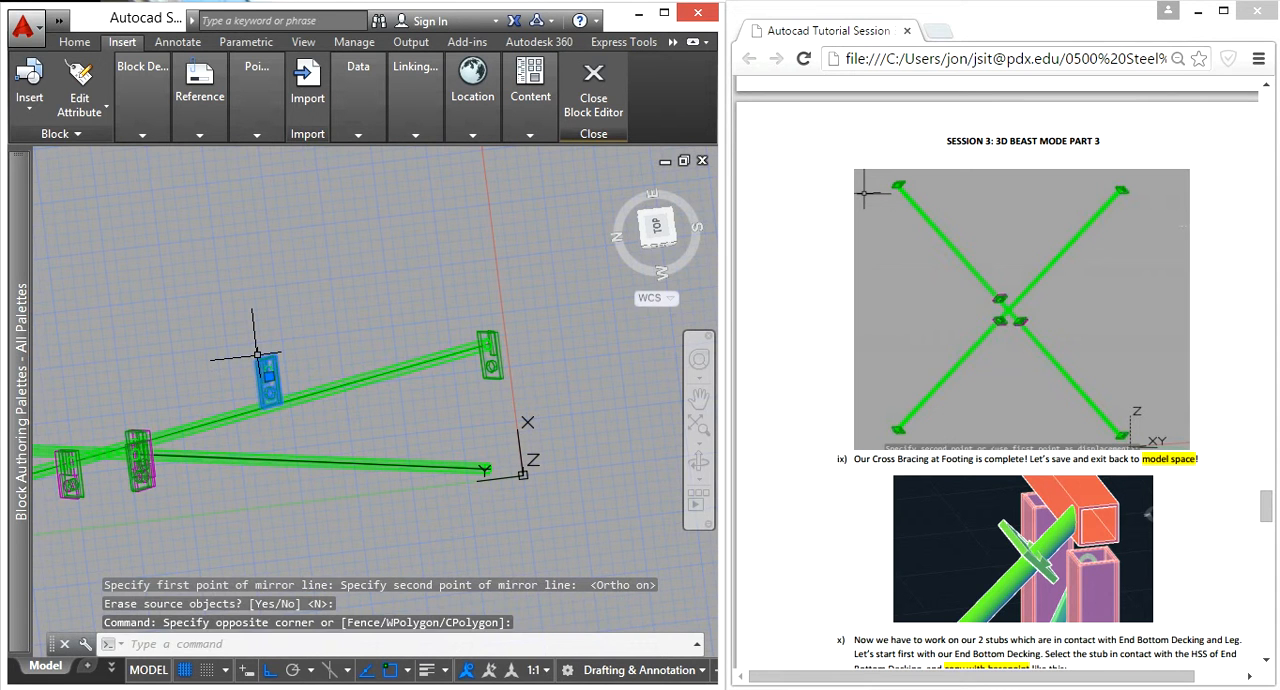
pyautogui.write('CO')
pyautogui.press('Return')
pyautogui.keyDown('shift'); pyautogui.moveTo(323, 420); pyautogui.dragTo(178, 297, button='middle'); pyautogui.keyUp('shift')
pyautogui.scroll(8, 229, 204)
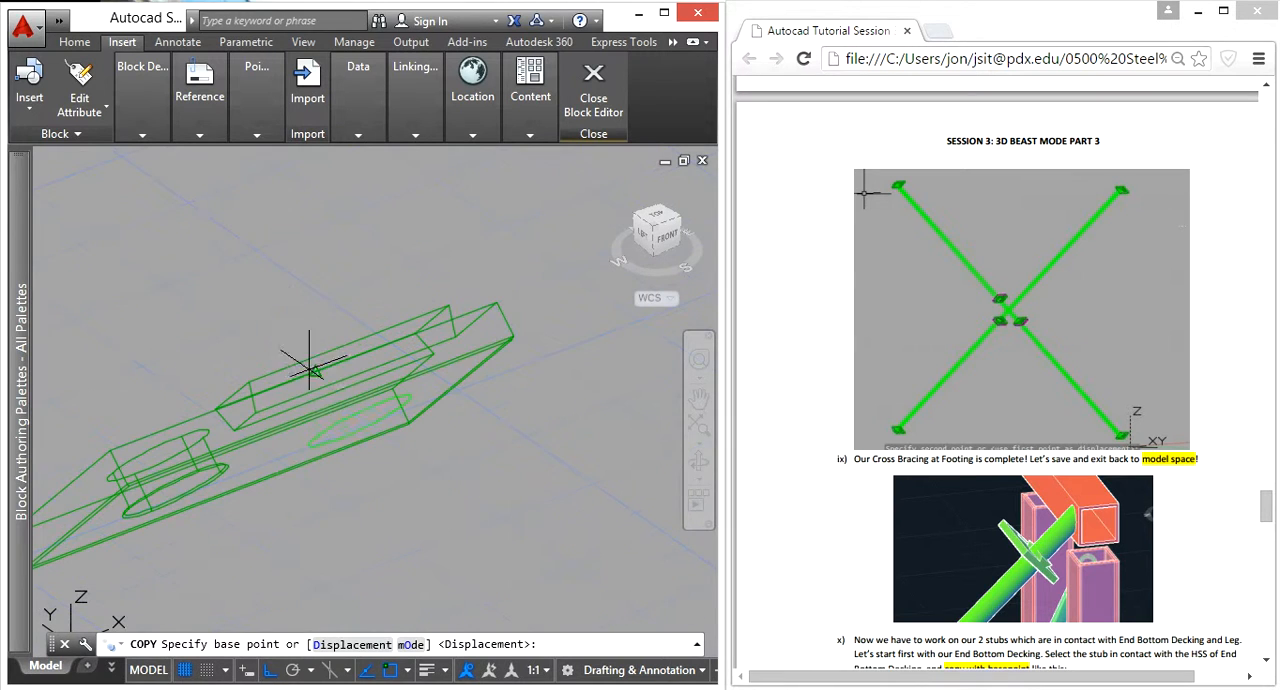
pyautogui.click(360, 418)
pyautogui.scroll(-5, 380, 460)
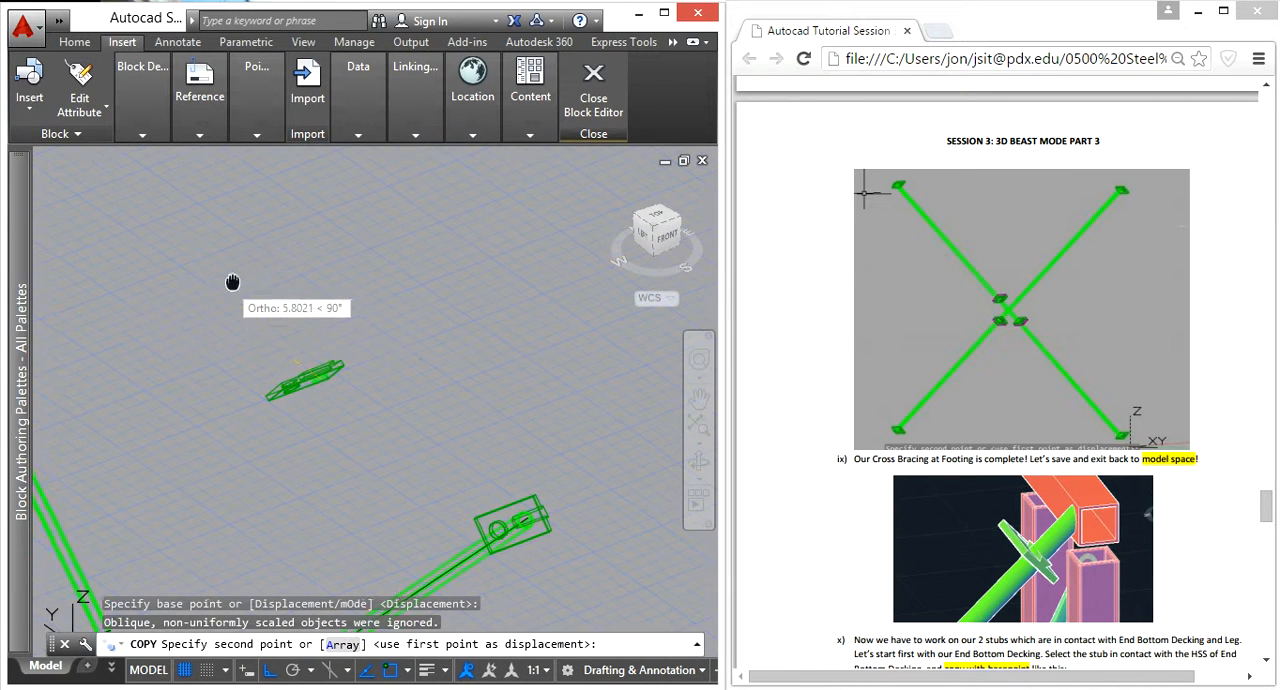
pyautogui.scroll(8, 571, 300)
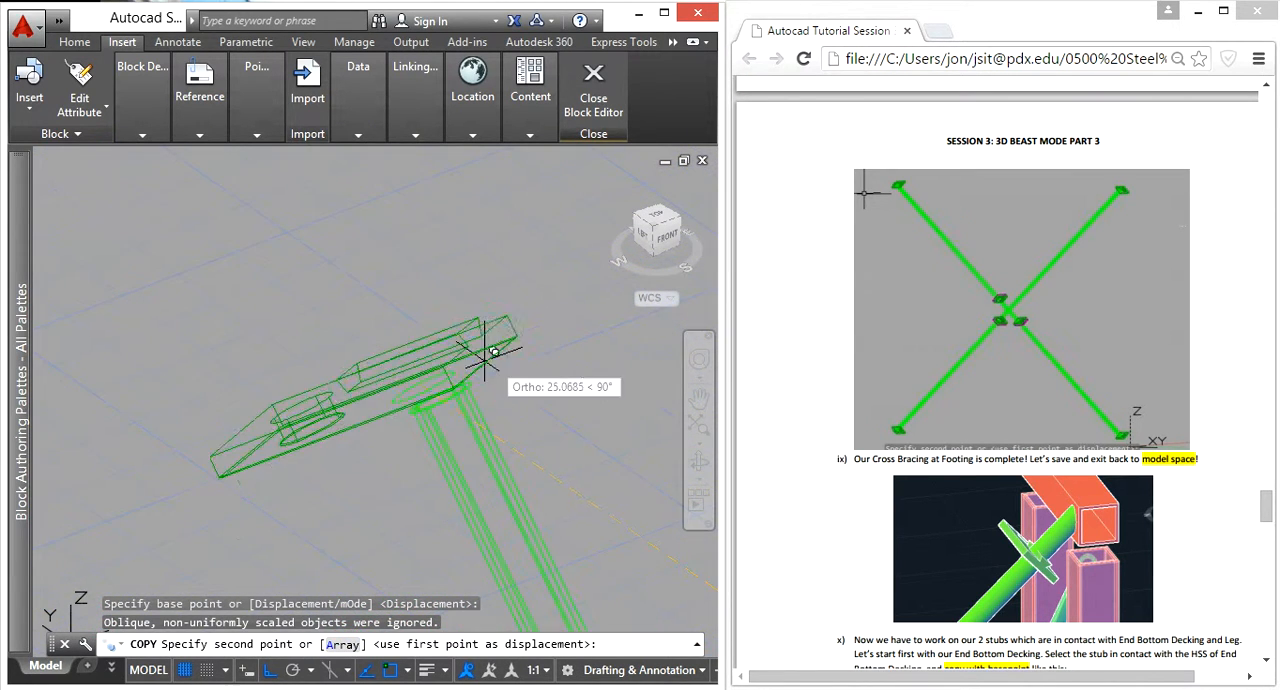
pyautogui.click(393, 447)
pyautogui.scroll(-6, 395, 450)
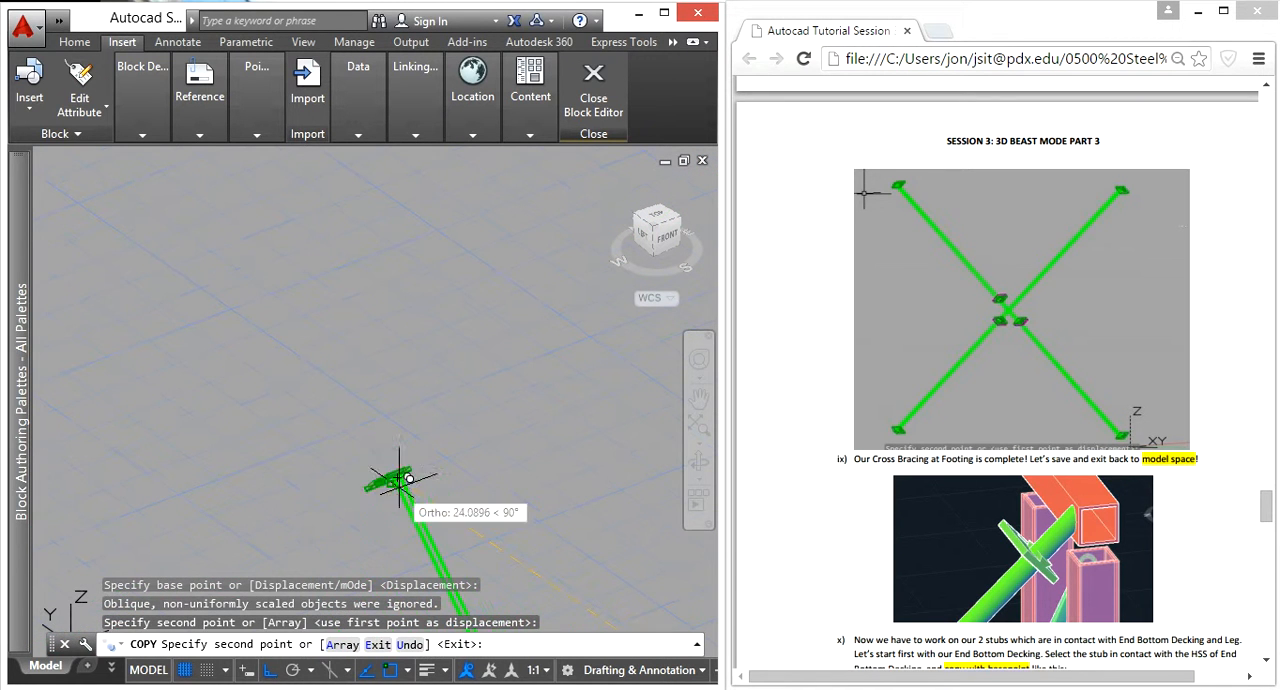
pyautogui.press('Escape')
pyautogui.click(371, 504)
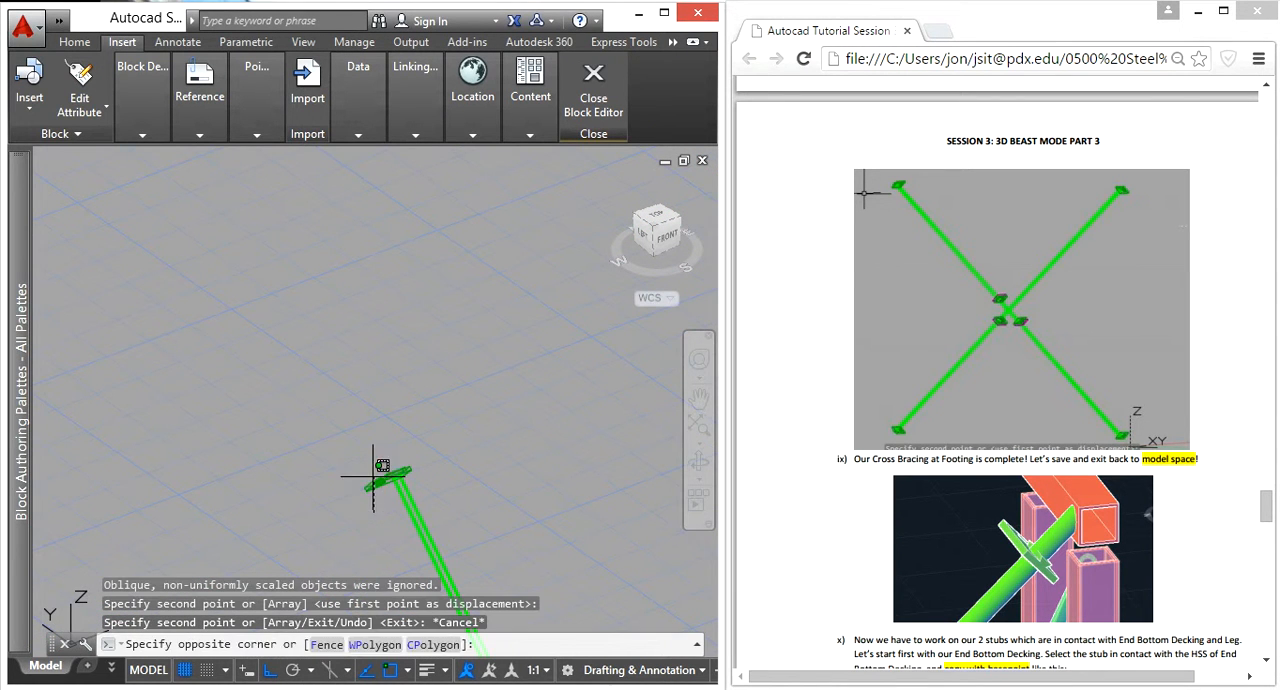
pyautogui.click(366, 461)
pyautogui.scroll(-4, 442, 513)
pyautogui.moveTo(480, 509); pyautogui.dragTo(403, 224, button='middle')
pyautogui.scroll(2, 462, 280)
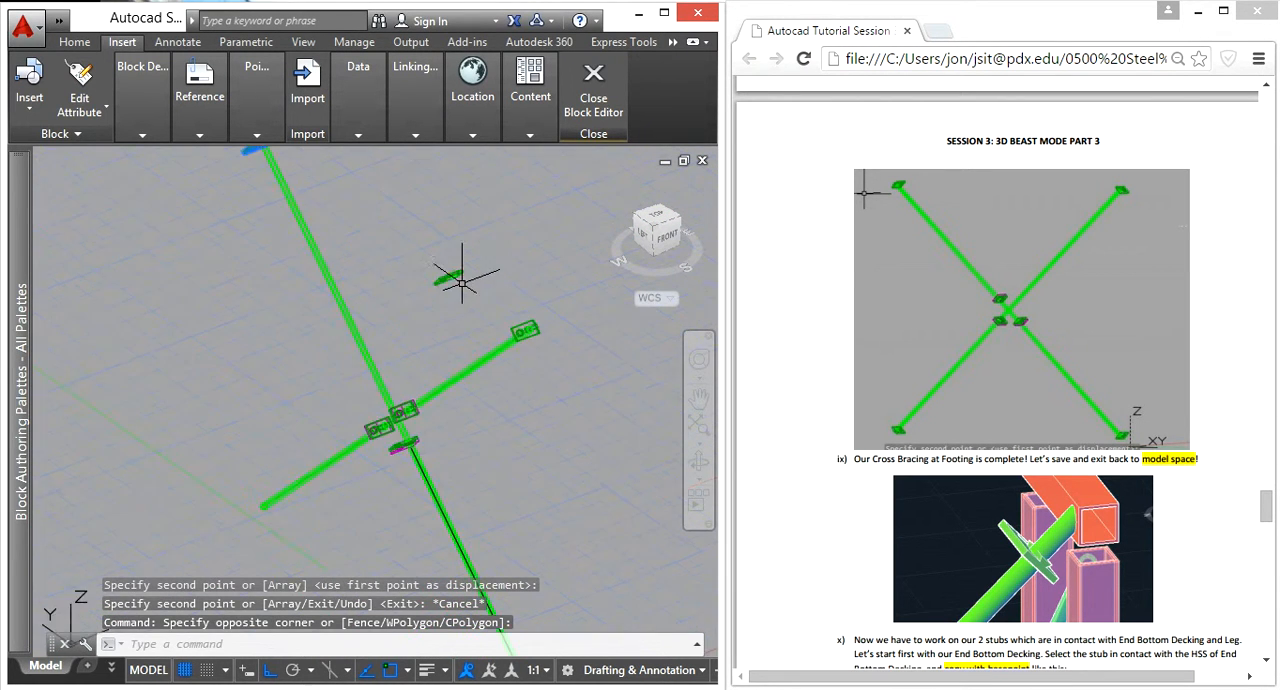
pyautogui.keyDown('shift'); pyautogui.moveTo(436, 317); pyautogui.dragTo(413, 392, button='middle'); pyautogui.keyUp('shift')
pyautogui.press('Escape')
# Step: 3D-rotate the loose connection block beside the bracing by 180°
pyautogui.click(532, 275)
pyautogui.click(491, 206)
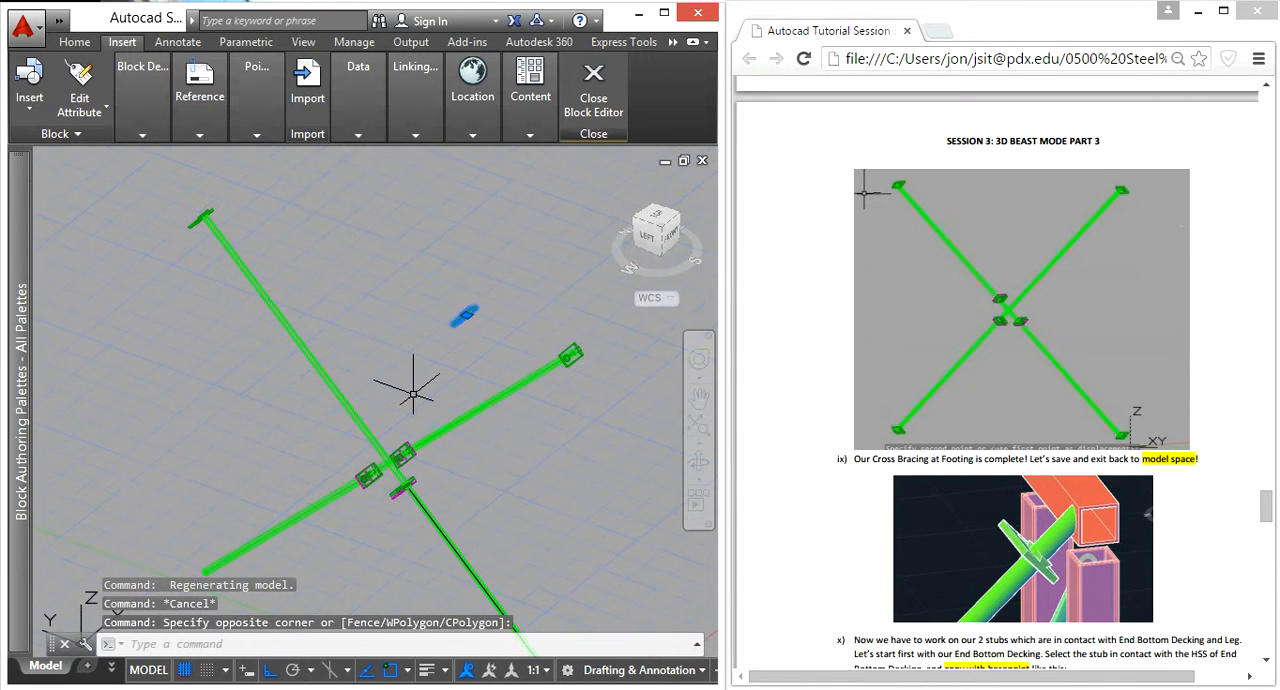
pyautogui.scroll(5, 461, 284)
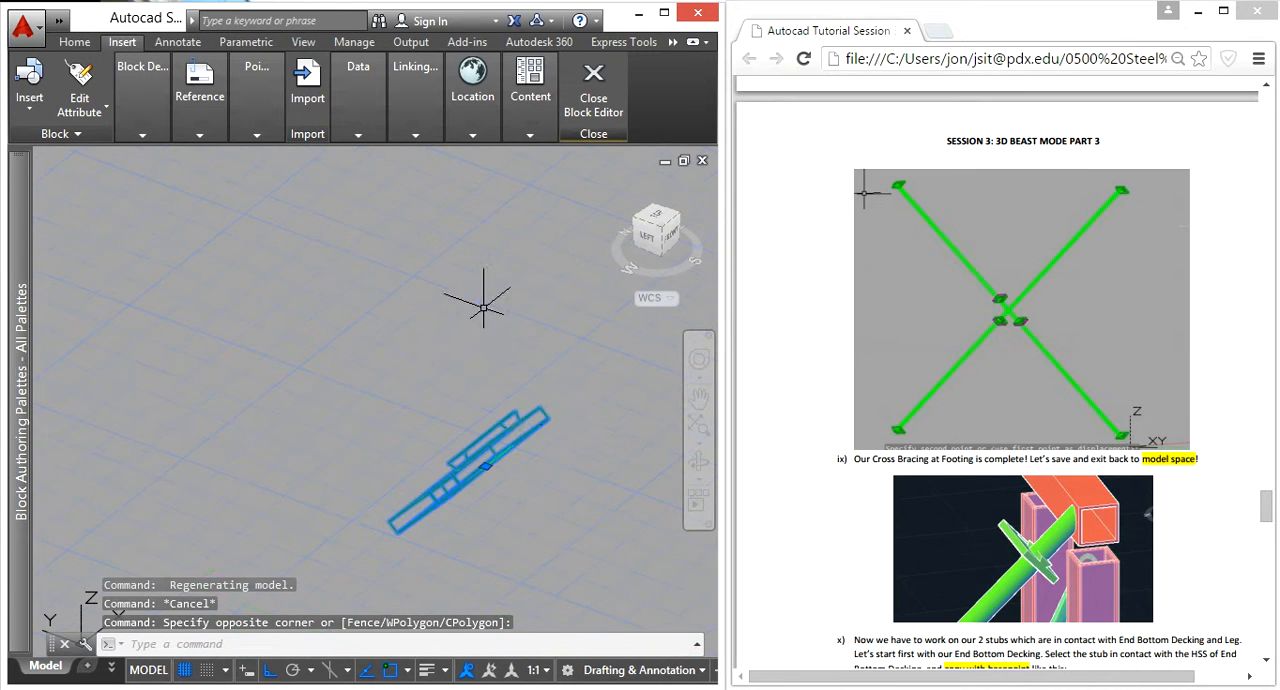
pyautogui.scroll(-2, 523, 432)
pyautogui.scroll(-3, 525, 444)
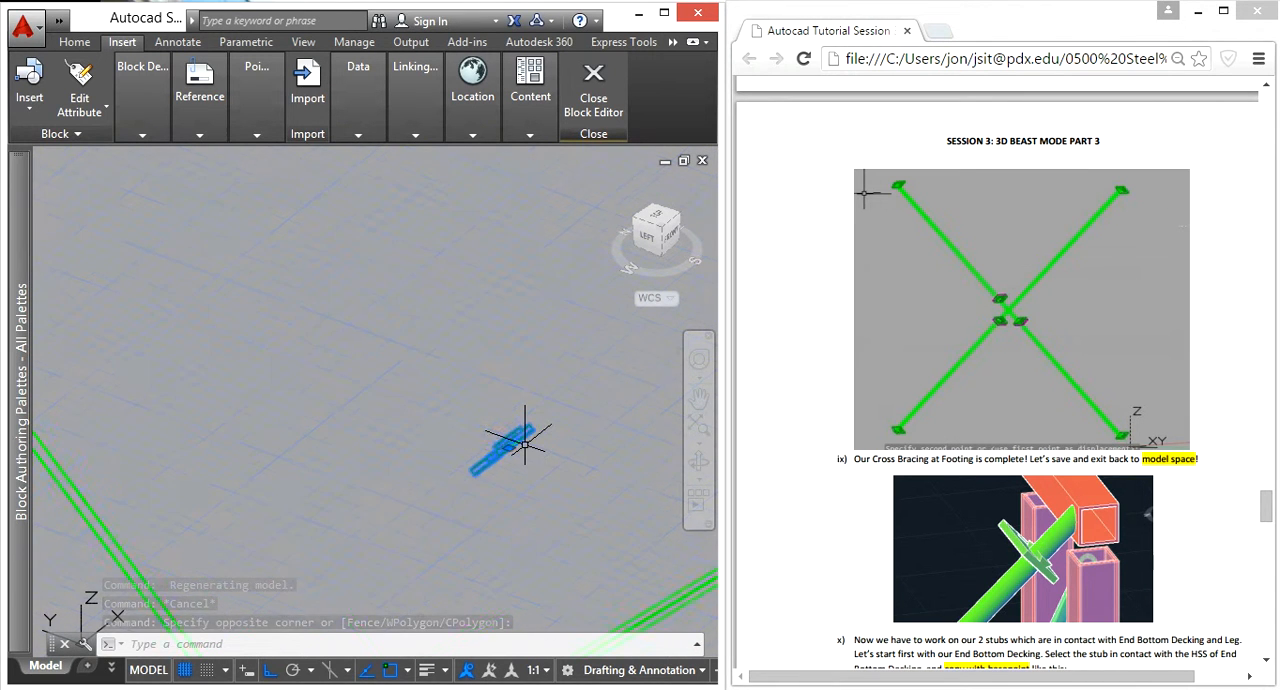
pyautogui.write('3')
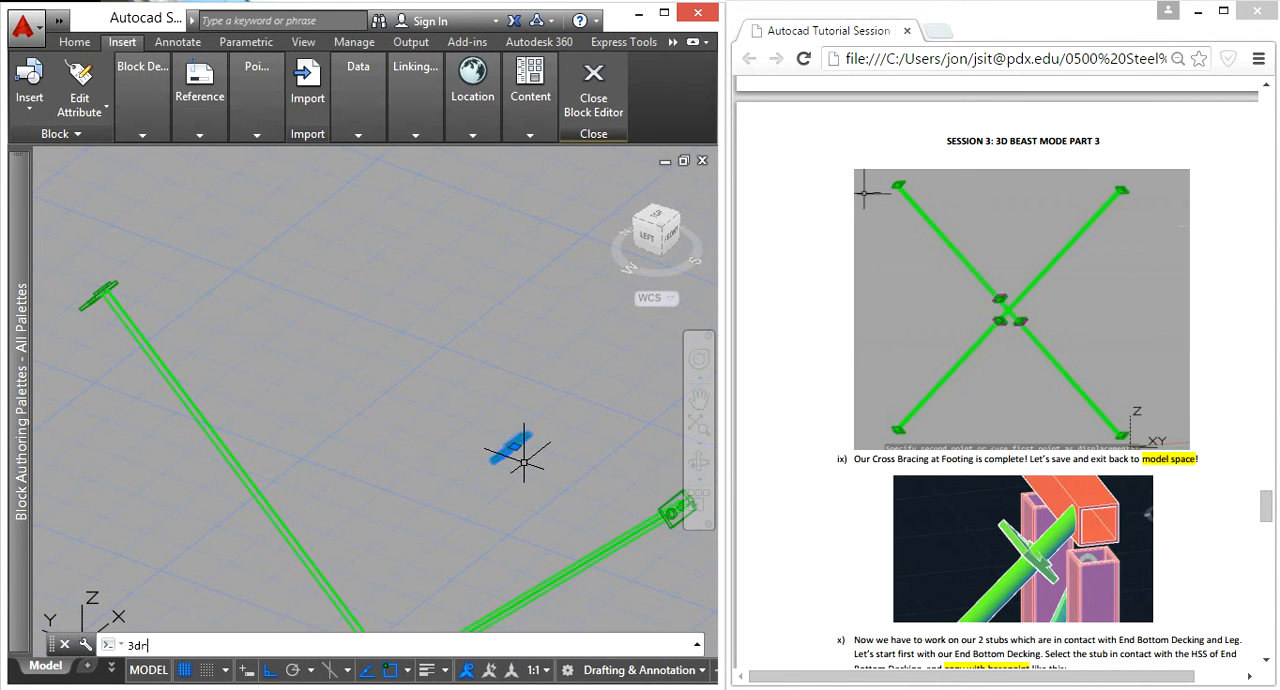
pyautogui.write('dr')
pyautogui.press('Return')
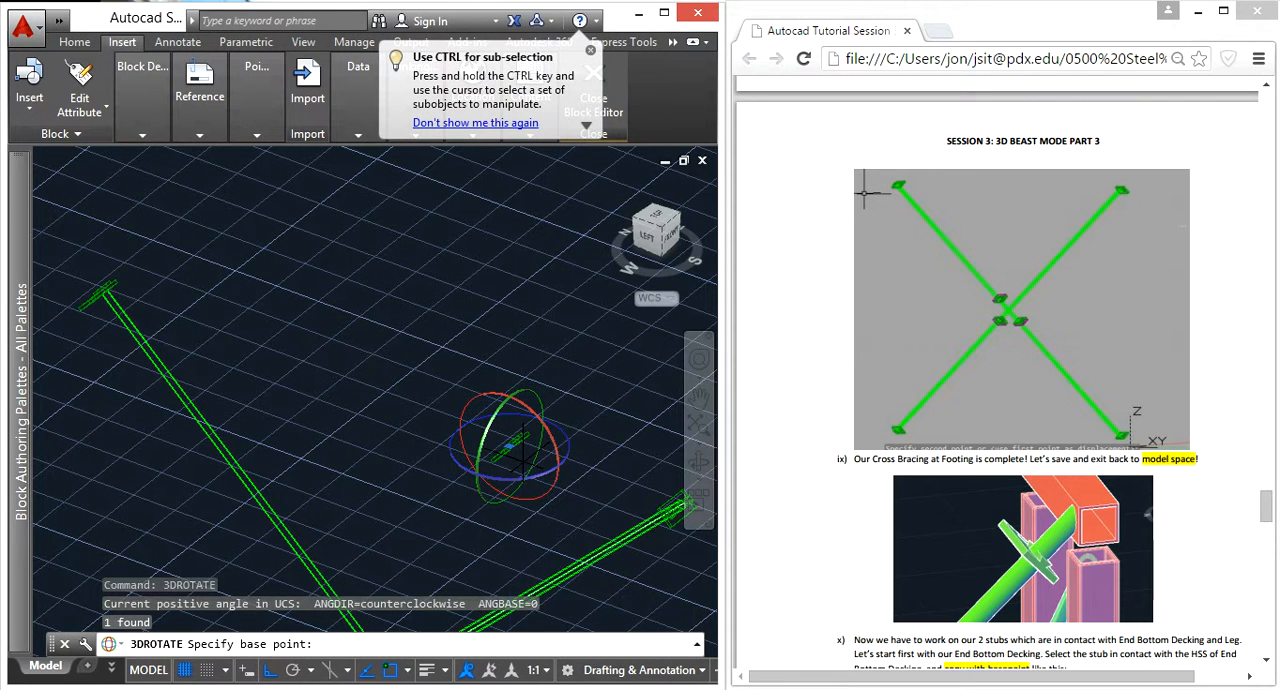
pyautogui.write('180')
pyautogui.press('Return')
pyautogui.press('Escape')
# Step: Move the rotated connection block from its circle center to the center of the brace tube's bare lower end near the origin
pyautogui.click(511, 440)
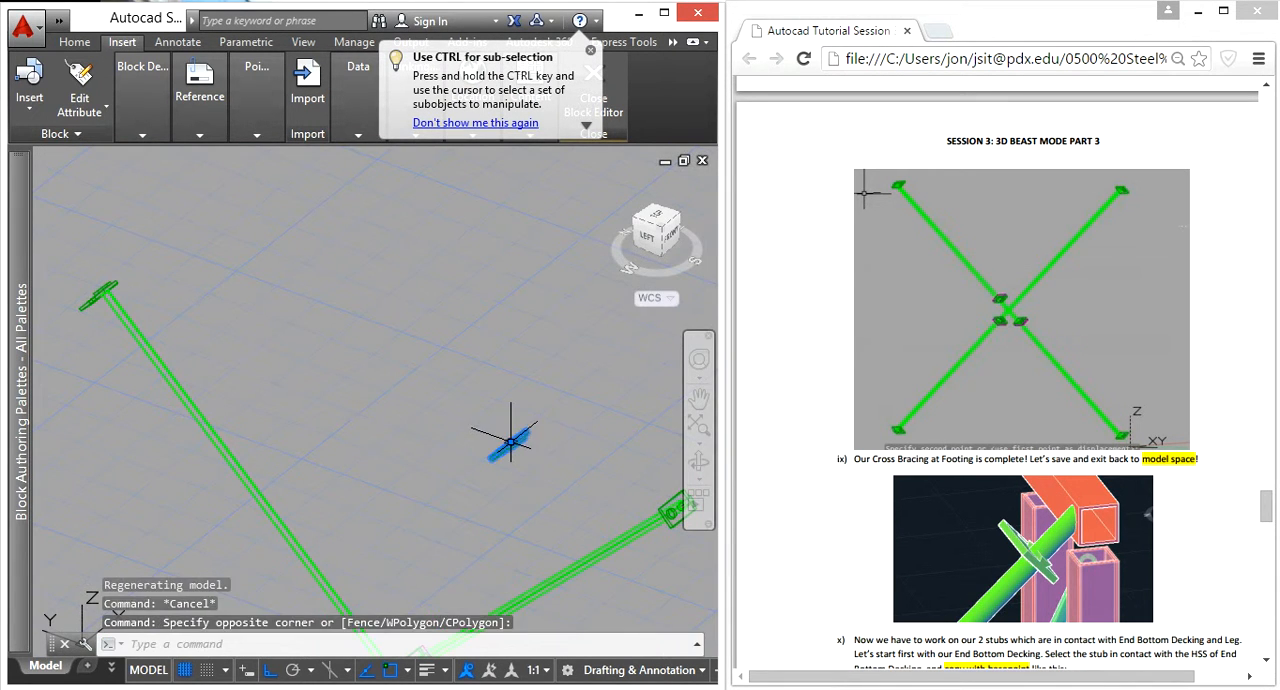
pyautogui.write('m')
pyautogui.press('Return')
pyautogui.scroll(6, 505, 460)
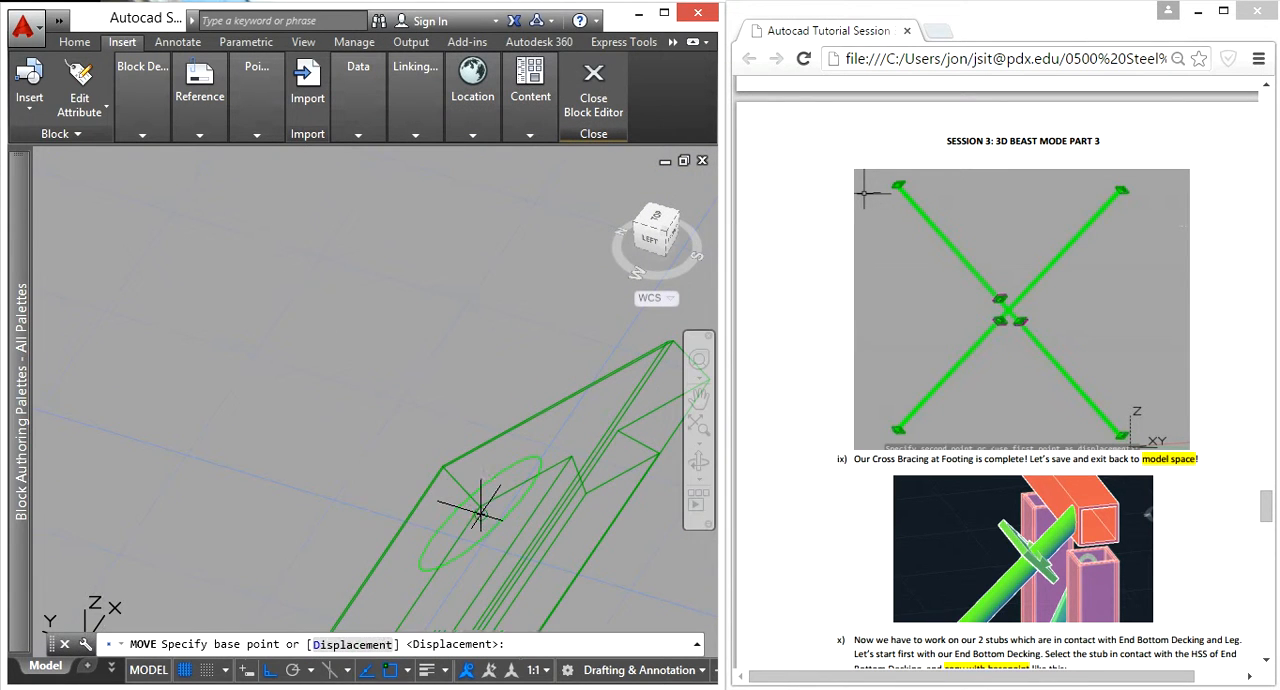
pyautogui.click(480, 512)
pyautogui.scroll(-6, 513, 537)
pyautogui.moveTo(514, 537); pyautogui.dragTo(340, 272, button='middle')
pyautogui.scroll(-5, 348, 268)
pyautogui.scroll(-4, 457, 490)
pyautogui.moveTo(455, 500); pyautogui.dragTo(360, 282, button='middle')
pyautogui.scroll(6, 416, 400)
pyautogui.moveTo(414, 402); pyautogui.dragTo(348, 380, button='middle')
pyautogui.scroll(6, 276, 252)
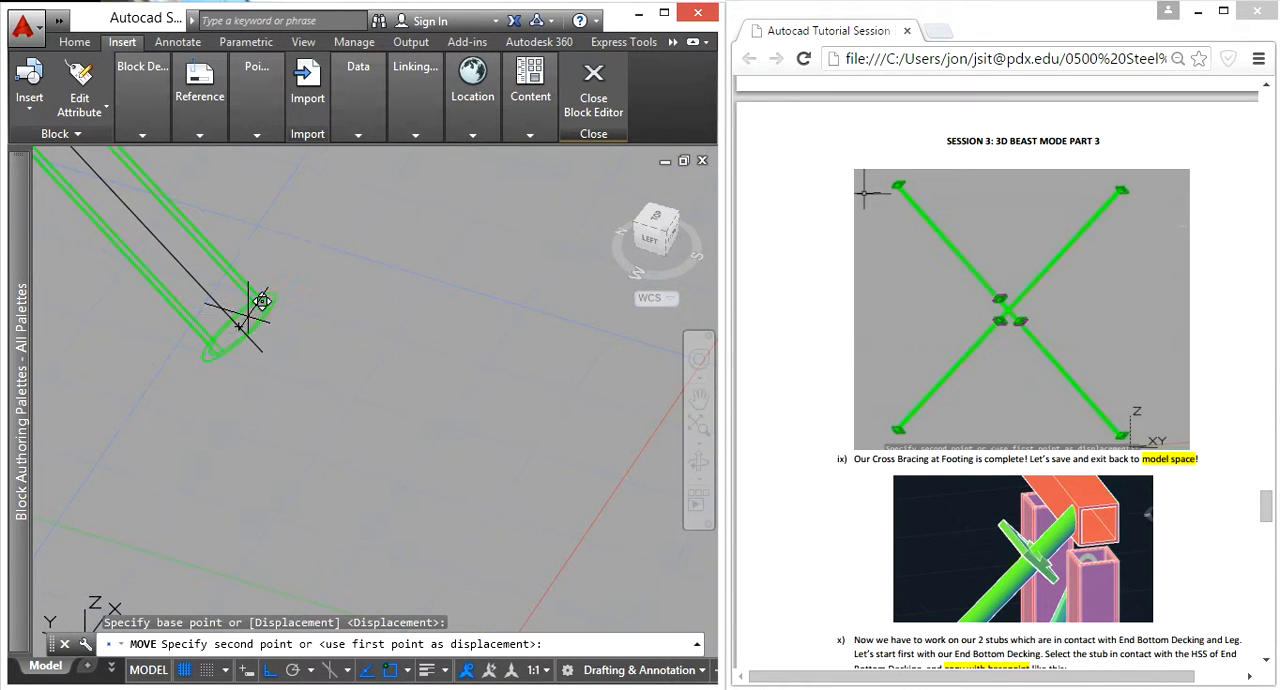
pyautogui.click(245, 324)
# Step: Draw a construction line from the bare lower brace end's center to the tube center at the newly placed connection block
pyautogui.scroll(-2, 243, 328)
pyautogui.scroll(-6, 343, 443)
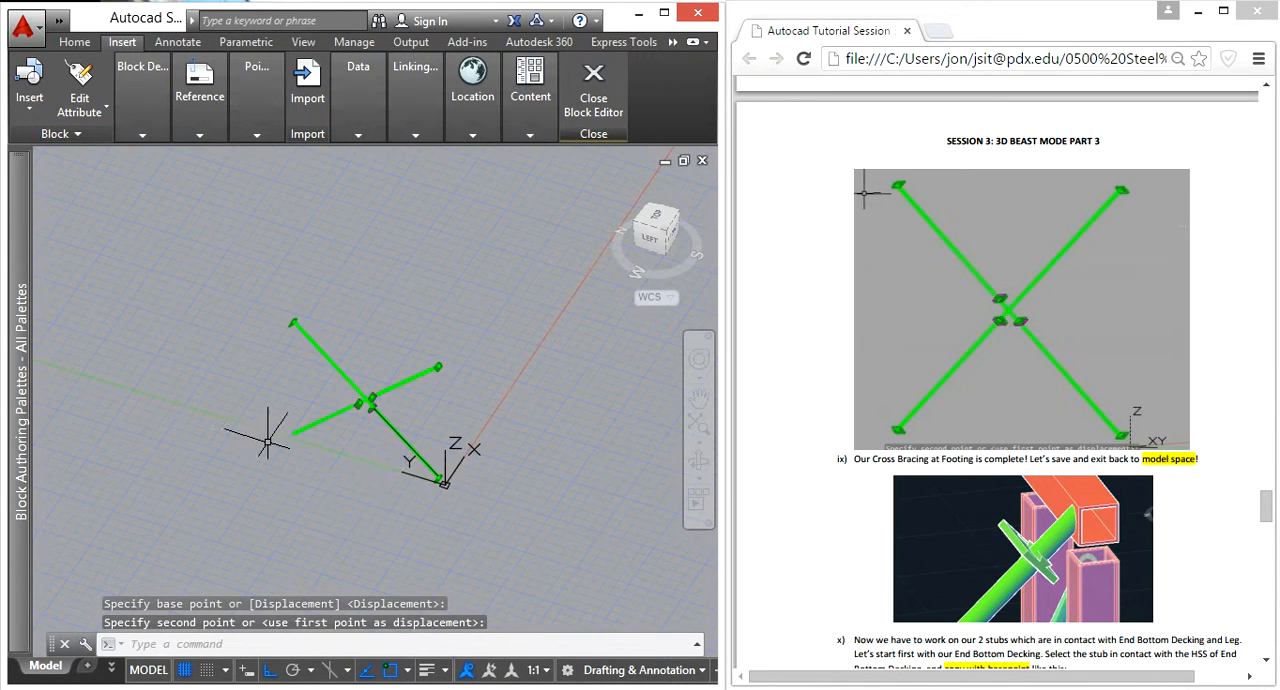
pyautogui.scroll(3, 314, 443)
pyautogui.press('Escape')
pyautogui.write('l')
pyautogui.press('Return')
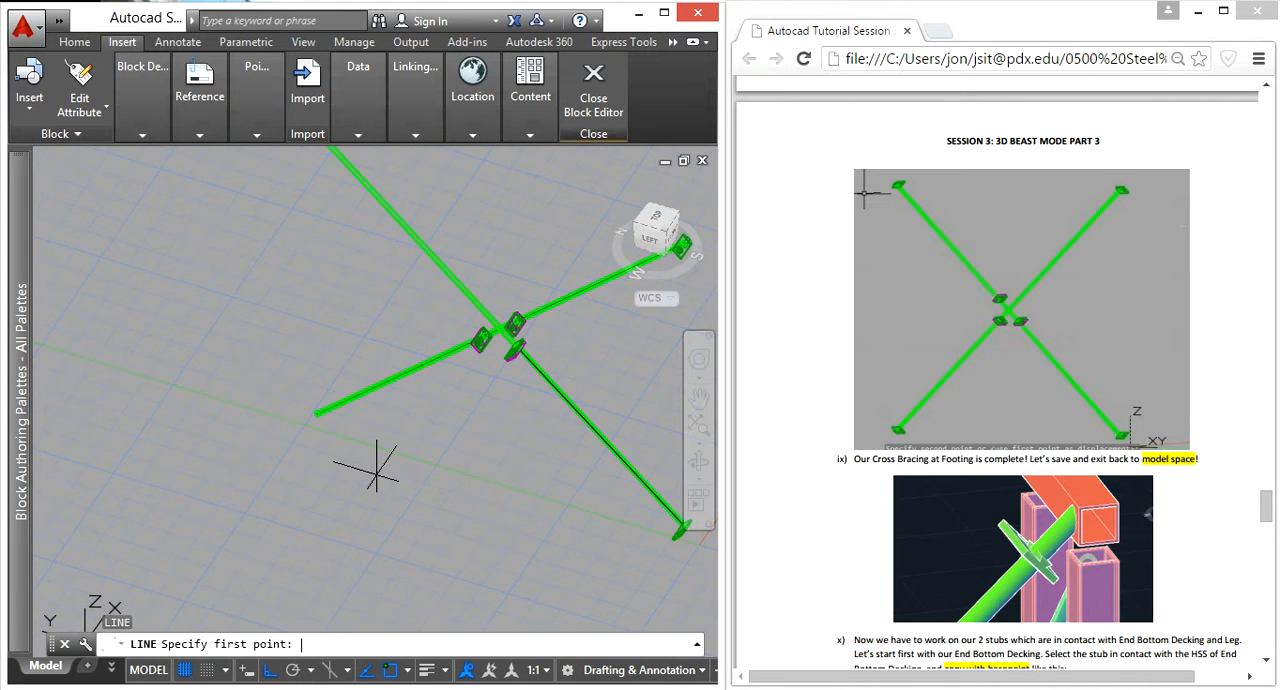
pyautogui.scroll(5, 345, 395)
pyautogui.click(346, 449)
pyautogui.scroll(-5, 686, 508)
pyautogui.scroll(5, 360, 395)
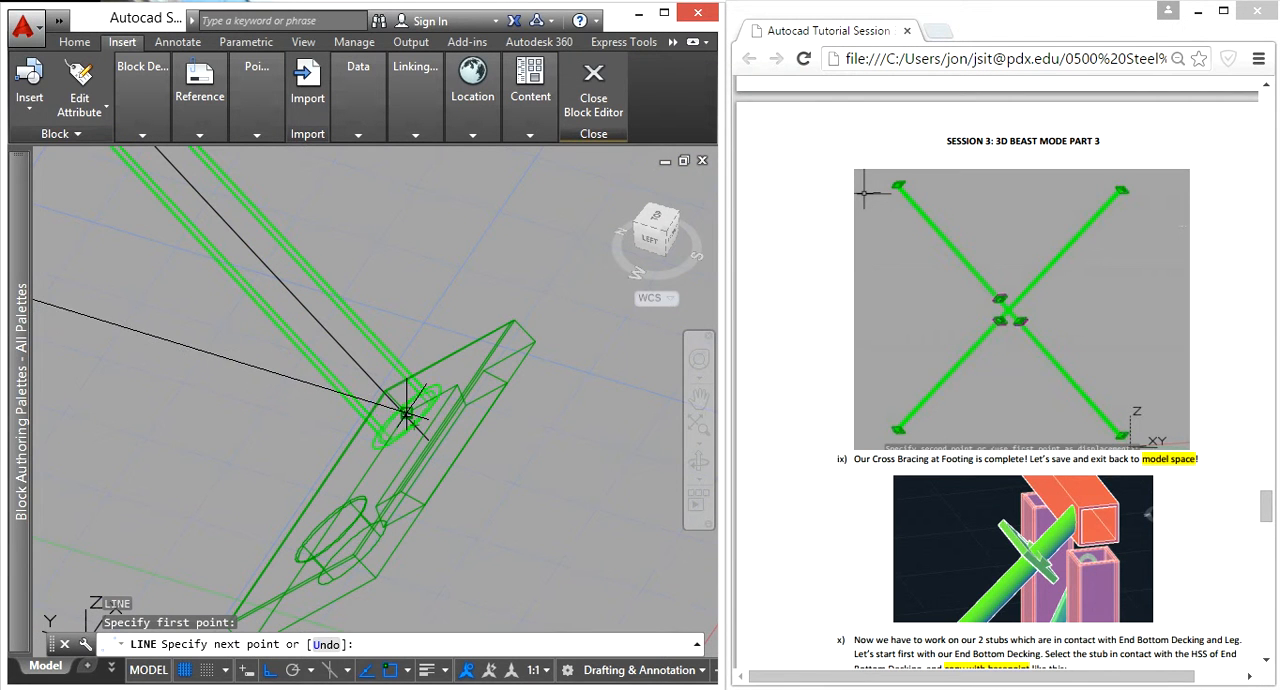
pyautogui.scroll(4, 406, 411)
pyautogui.click(398, 378)
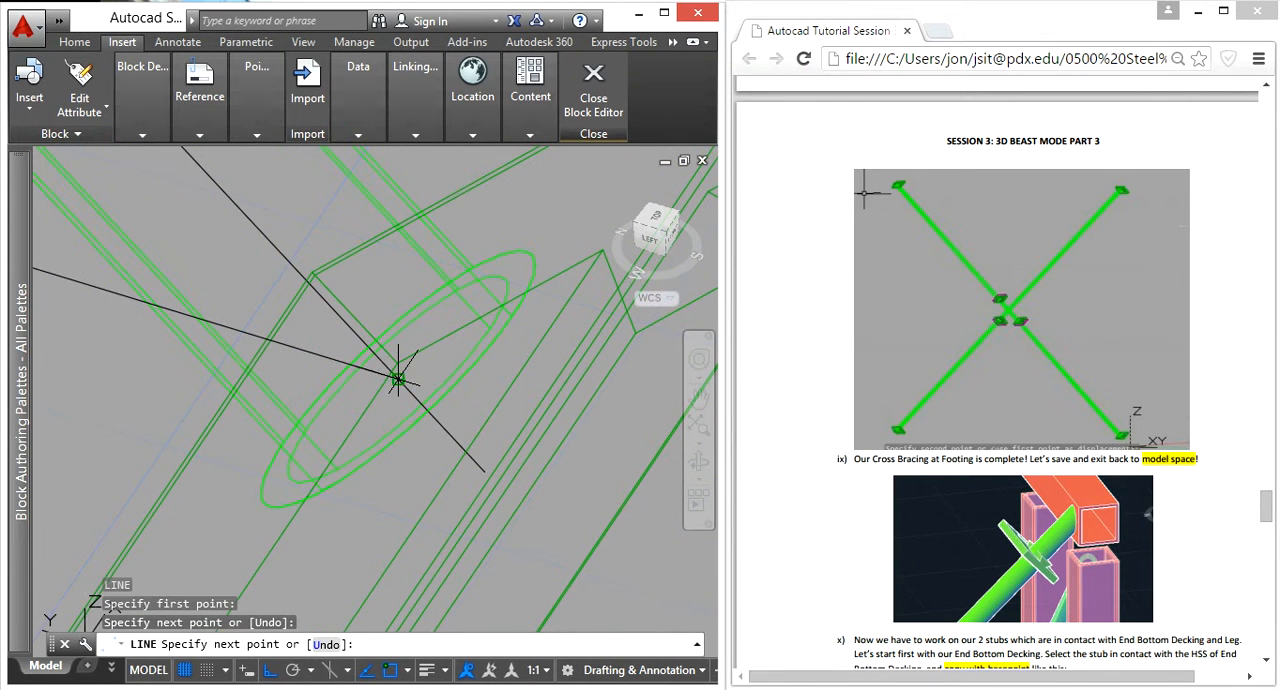
pyautogui.press('Escape')
# Step: Mirror the lower end connection block about the construction line's midpoint onto the bare brace end, keeping the source block
pyautogui.click(580, 456)
pyautogui.write('mi')
pyautogui.press('Return')
pyautogui.scroll(-9, 463, 430)
pyautogui.moveTo(221, 420); pyautogui.dragTo(361, 462, button='middle')
pyautogui.click(155, 468)
pyautogui.press('Return')
# Step: Erase the construction line between the two lower brace ends
pyautogui.click(240, 428)
pyautogui.click(229, 350)
pyautogui.press('Delete')
# Step: Close the block editor and save the changes to Cross Bracing at Footing
pyautogui.scroll(10, 66, 362)
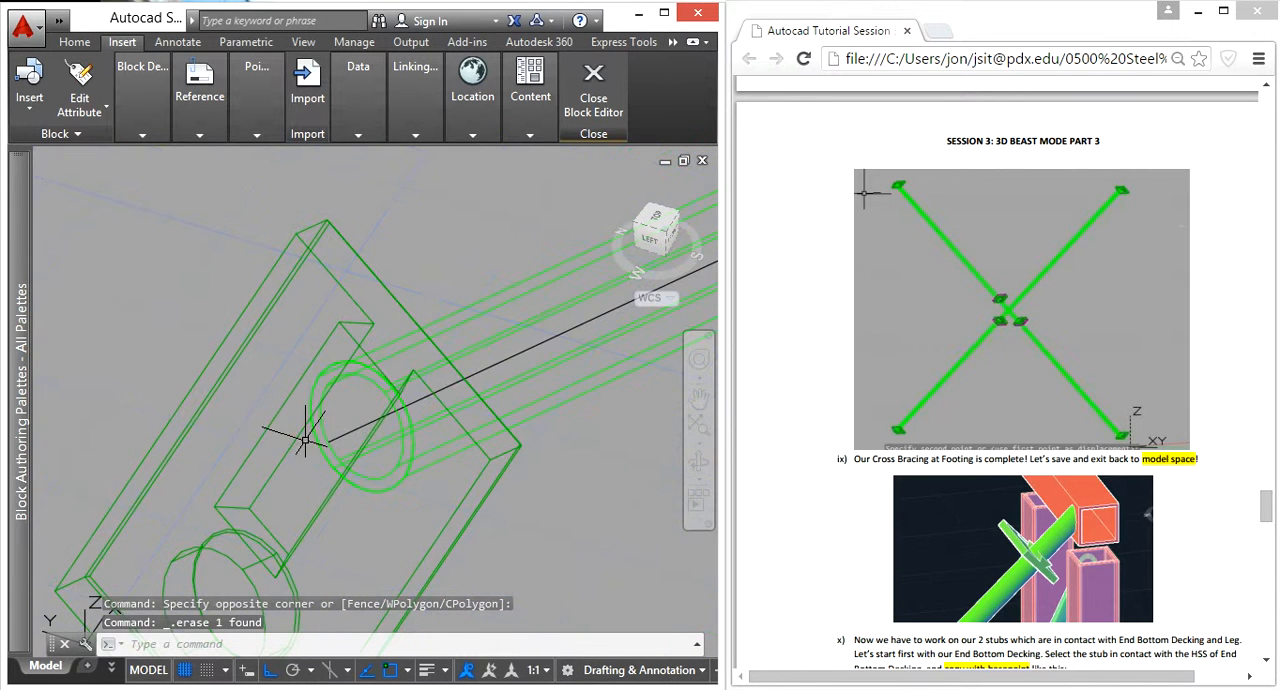
pyautogui.scroll(-10, 287, 437)
pyautogui.moveTo(491, 434); pyautogui.dragTo(263, 466, button='middle')
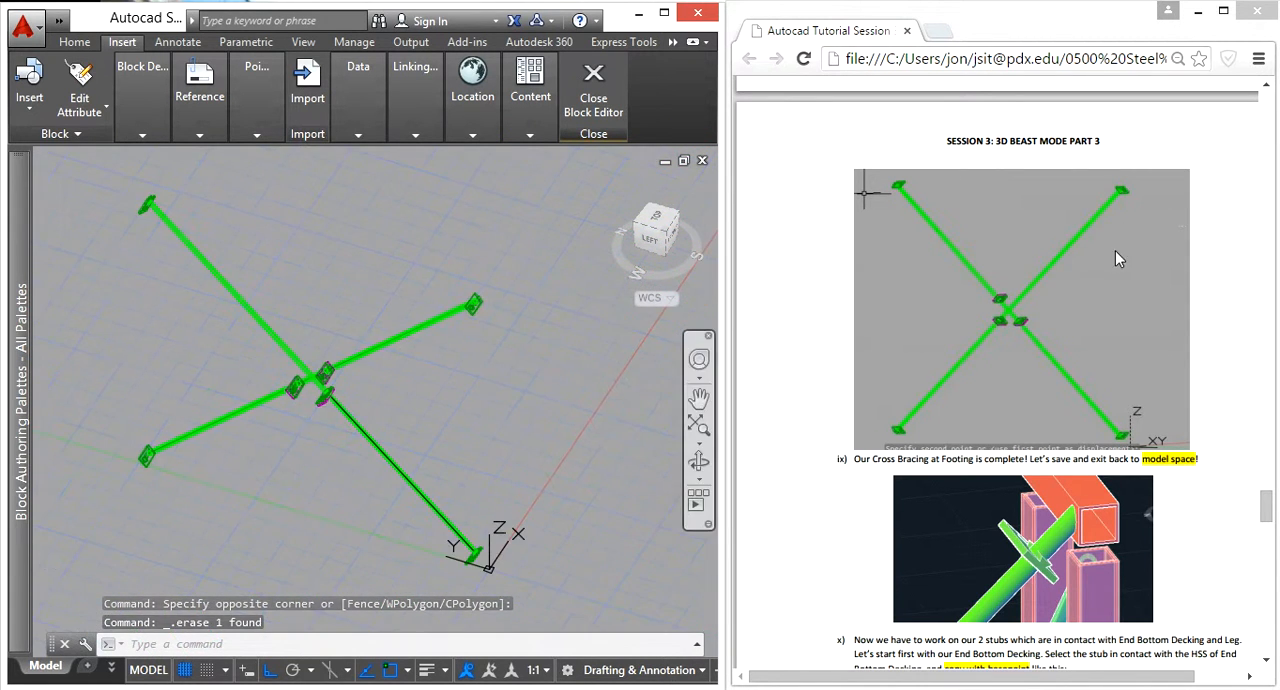
pyautogui.click(600, 100)
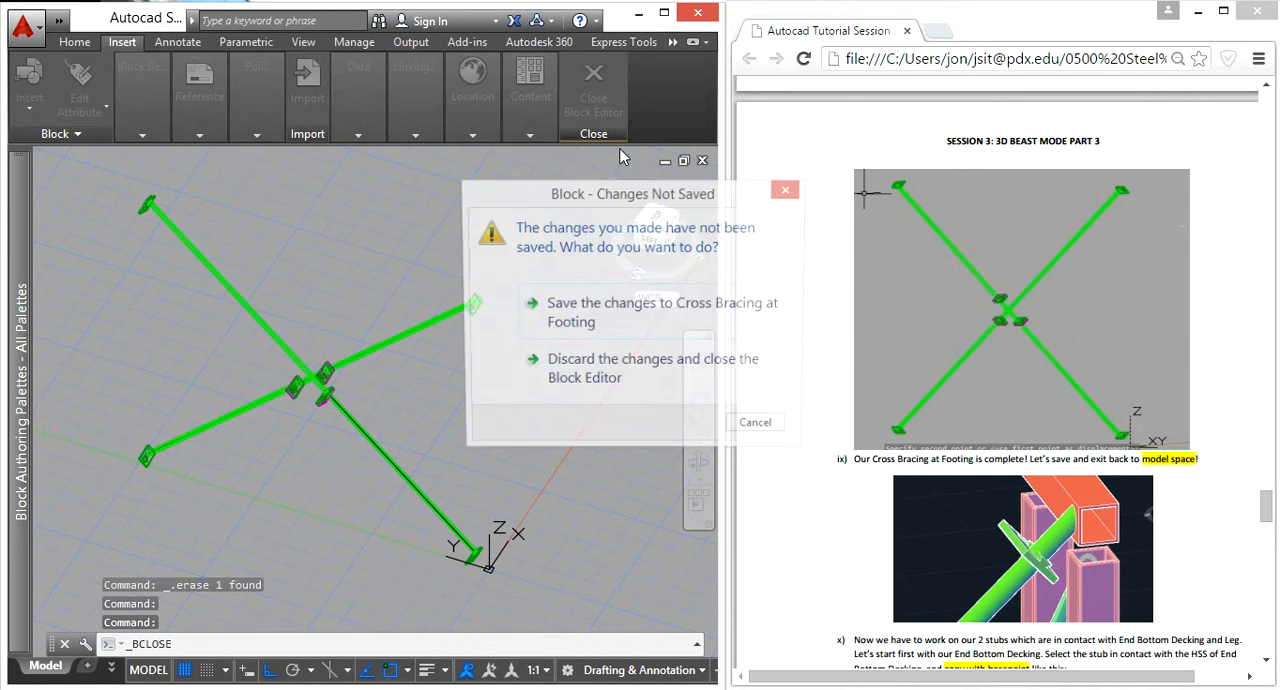
pyautogui.click(613, 311)
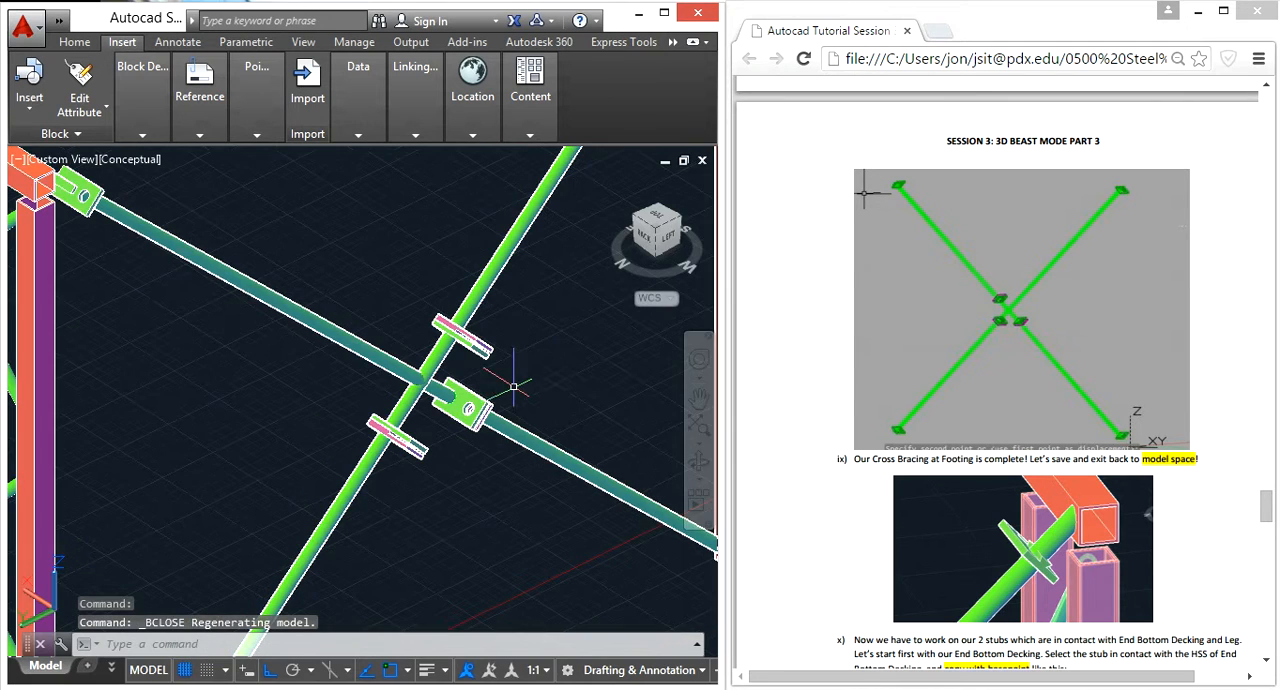
# Step: Examine the stub touching the end bottom decking HSS and read the tutorial instructions for copying it into the block editor
pyautogui.scroll(-4, 397, 400)
pyautogui.scroll(6, 487, 230)
pyautogui.scroll(6, 430, 323)
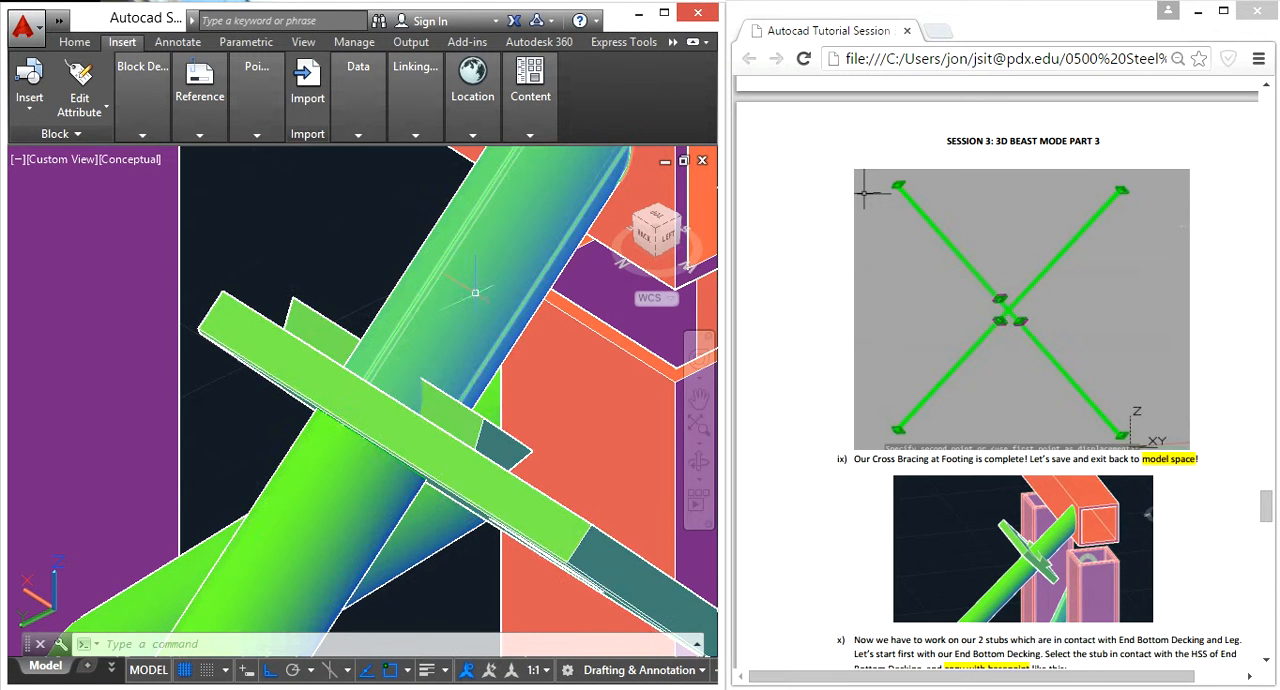
pyautogui.click(520, 259)
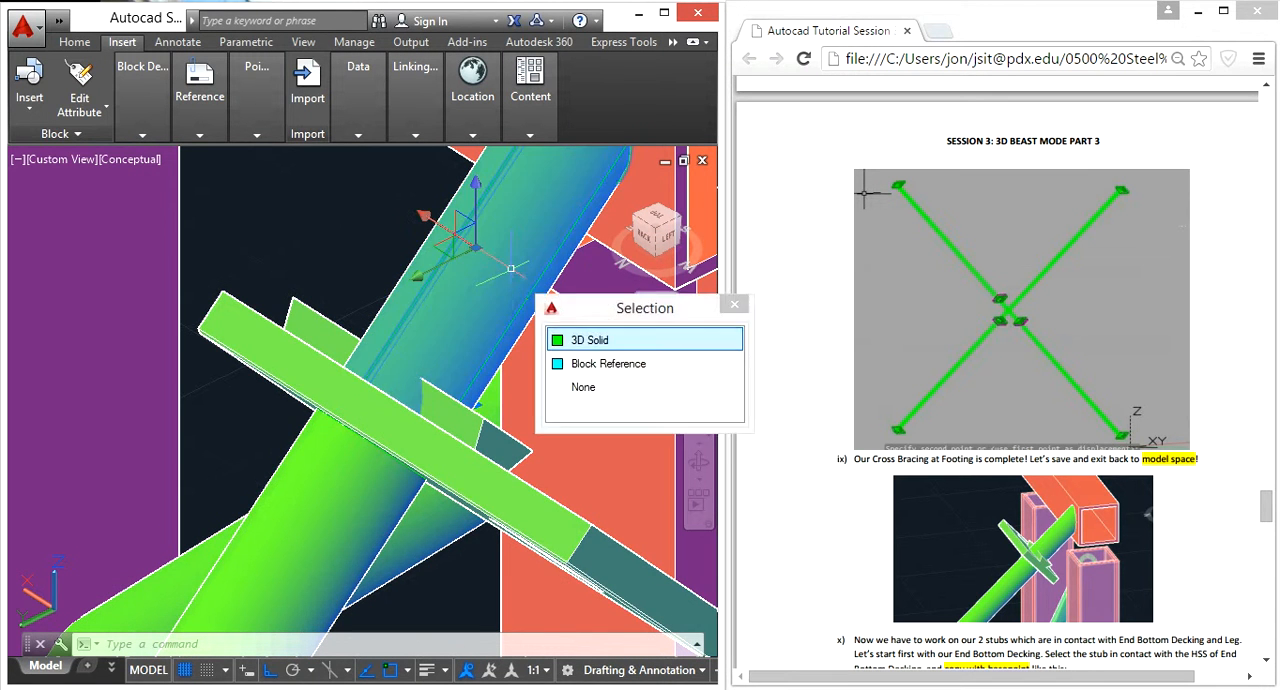
pyautogui.scroll(-5, 494, 367)
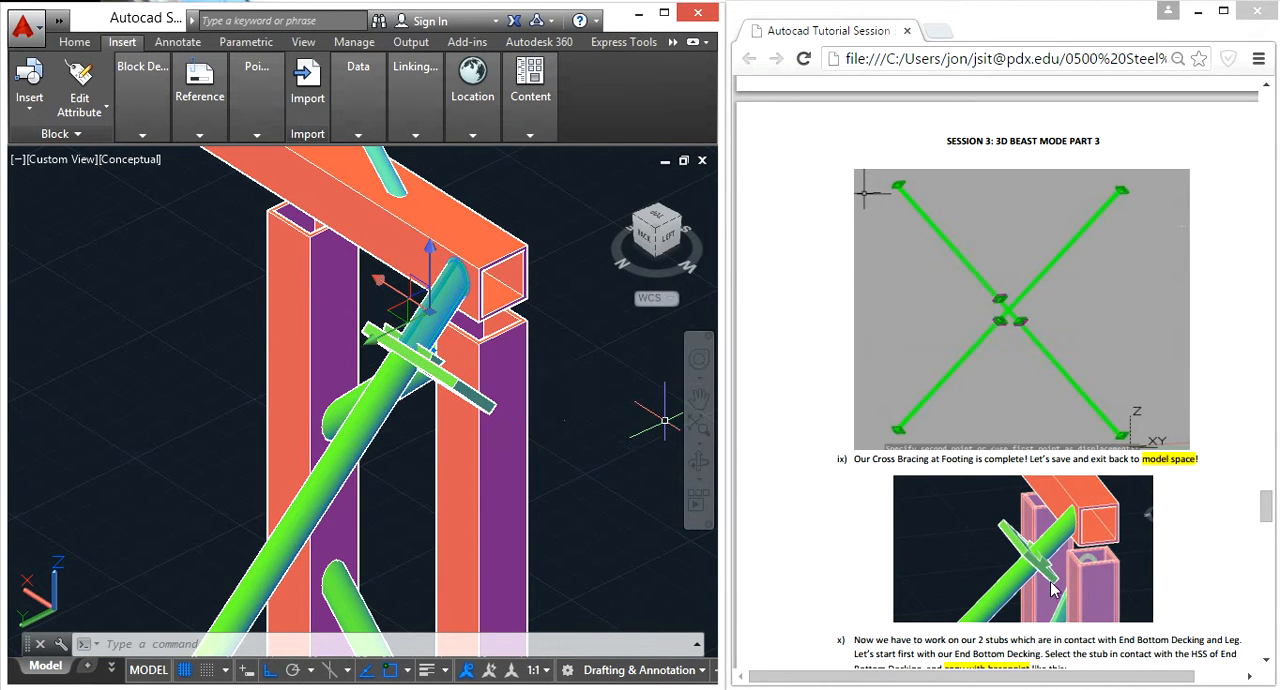
pyautogui.scroll(-9, 1215, 550)
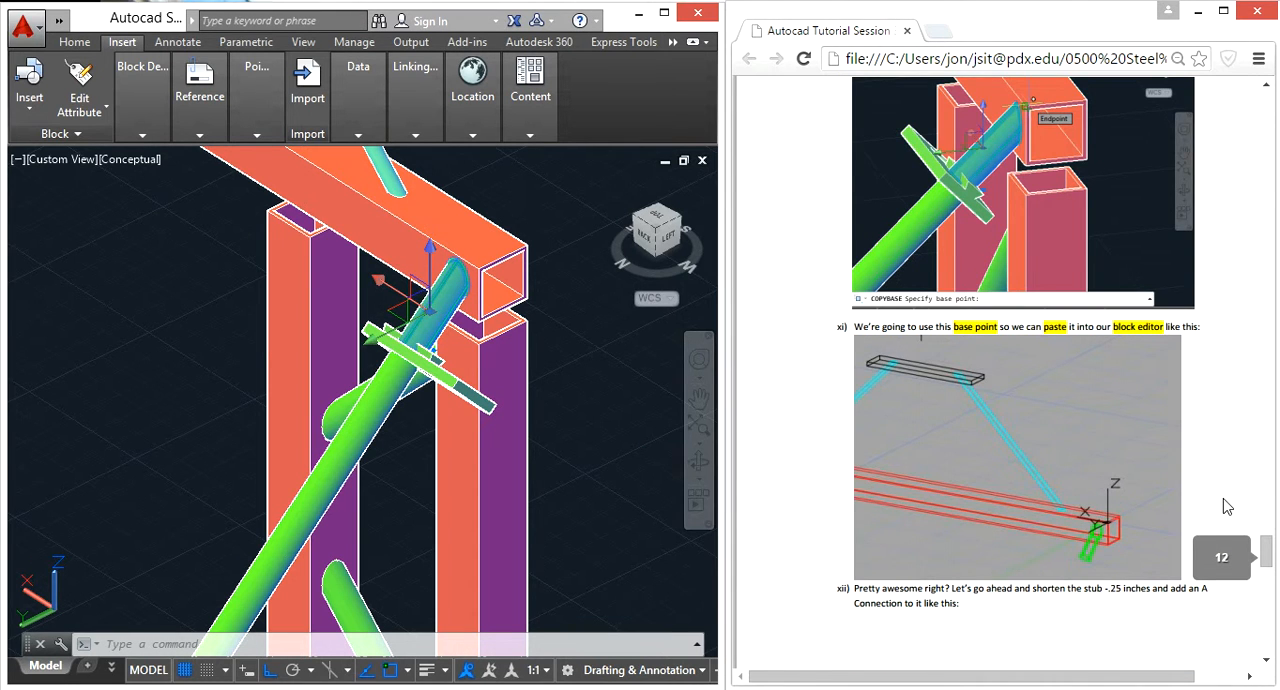
pyautogui.scroll(1, 1227, 507)
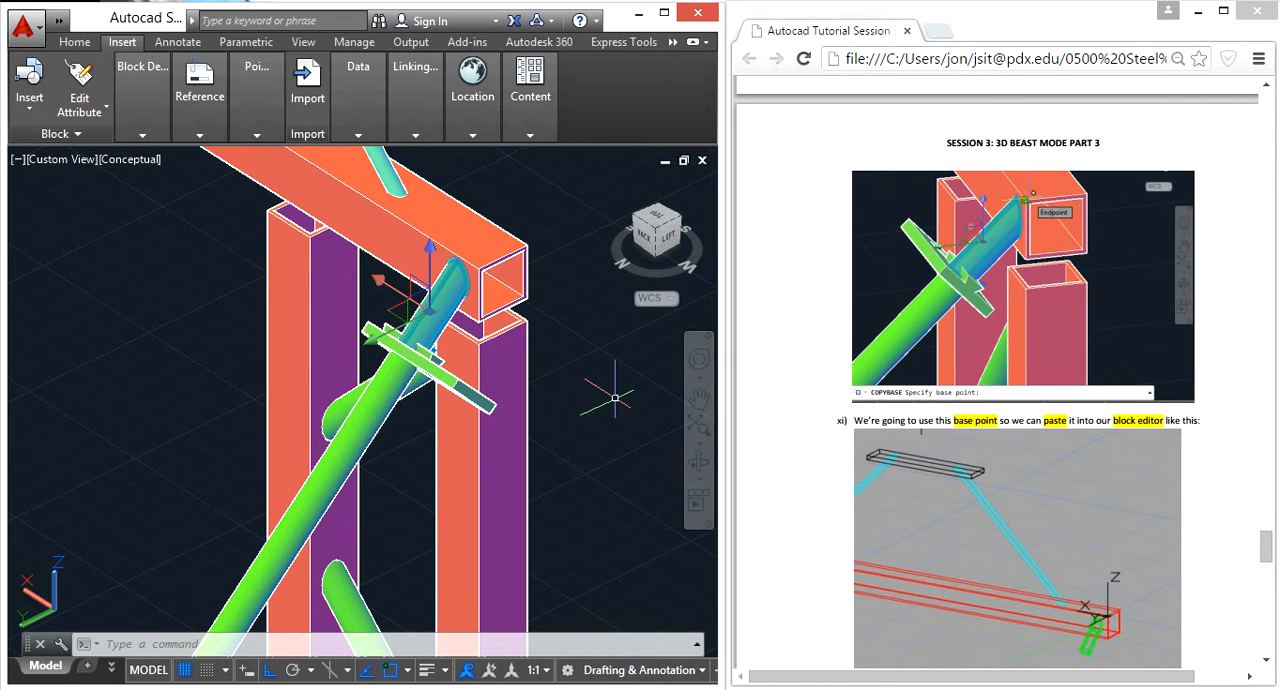
pyautogui.click(609, 396)
pyautogui.press('Escape')
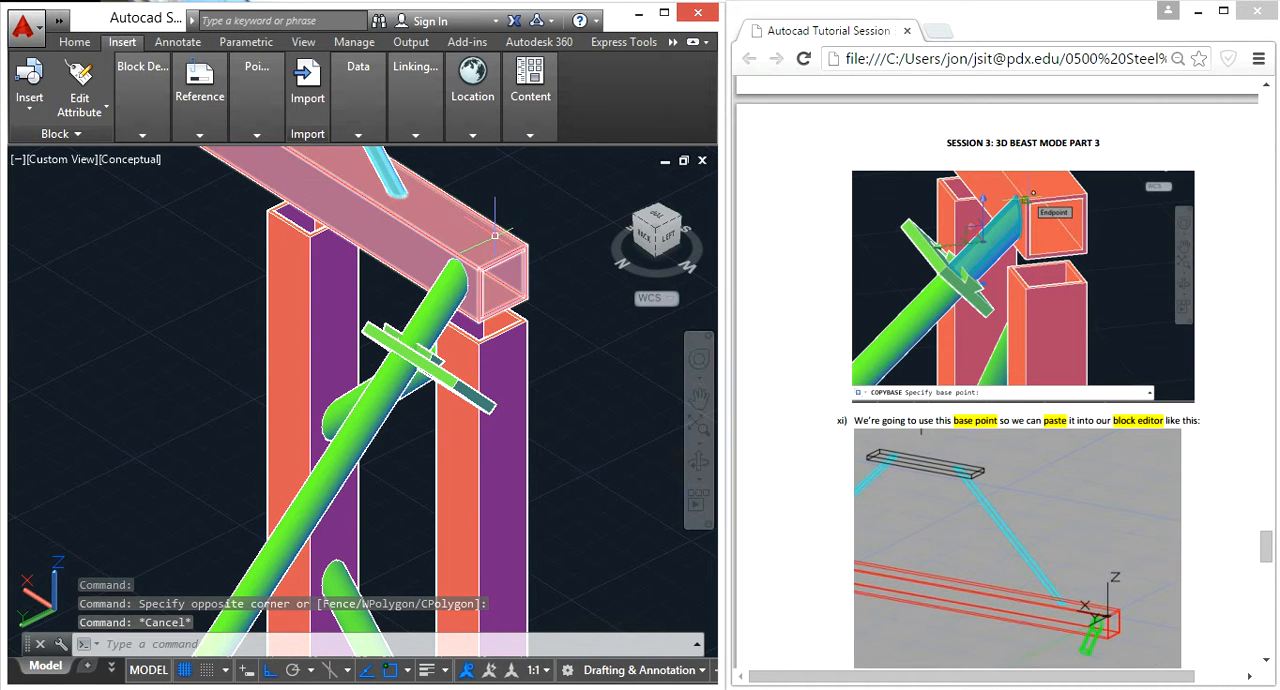
pyautogui.click(427, 299)
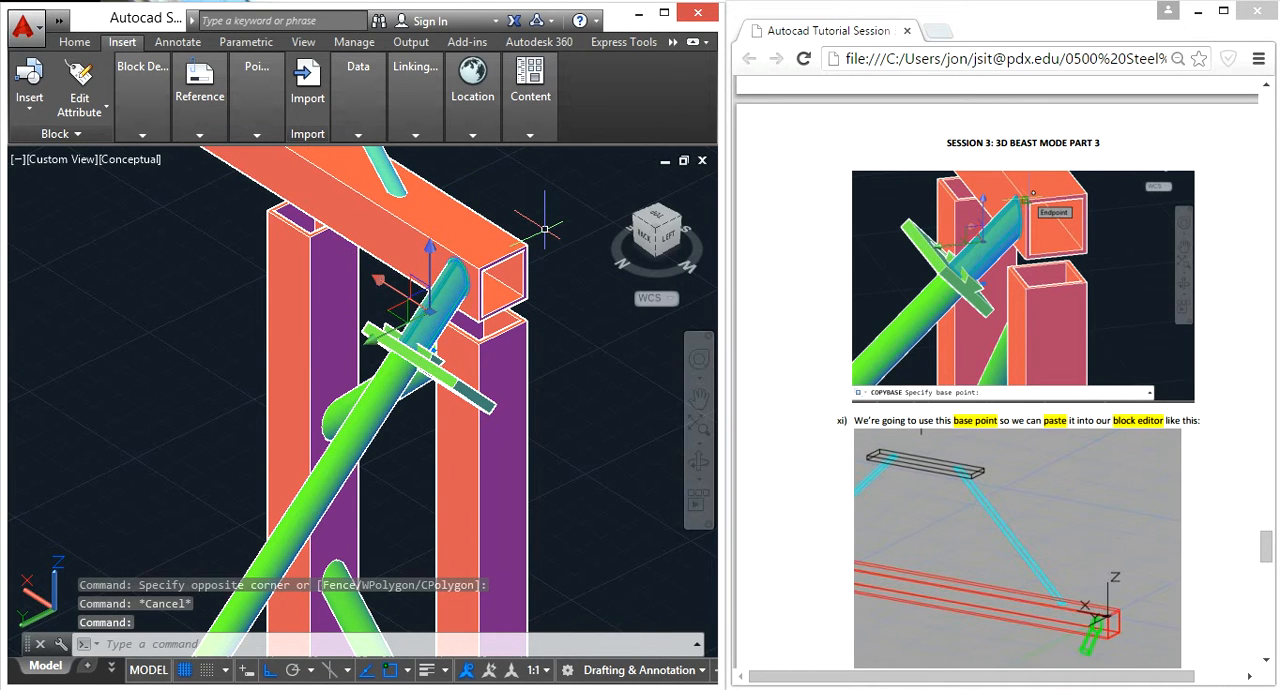
pyautogui.hotkey('ctrl', 'shift', 'c')
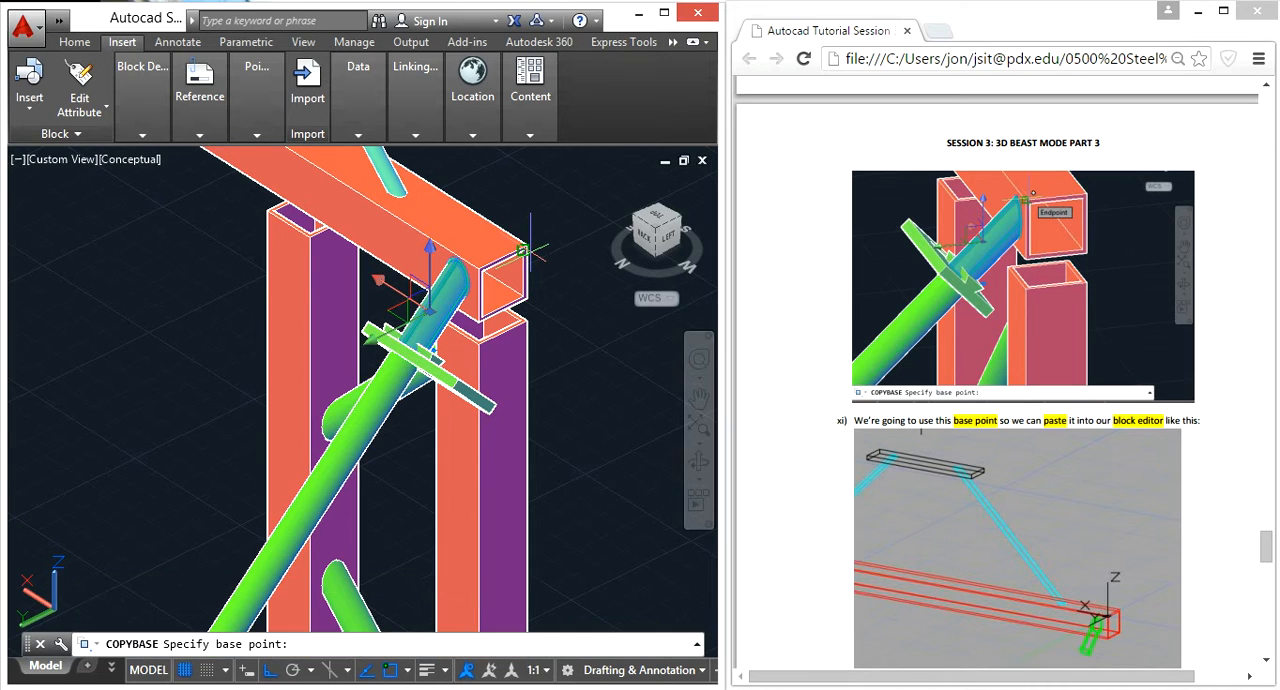
pyautogui.press('Escape')
pyautogui.press('Escape')
pyautogui.press('Escape')
pyautogui.write('cppybase')
pyautogui.press('Return')
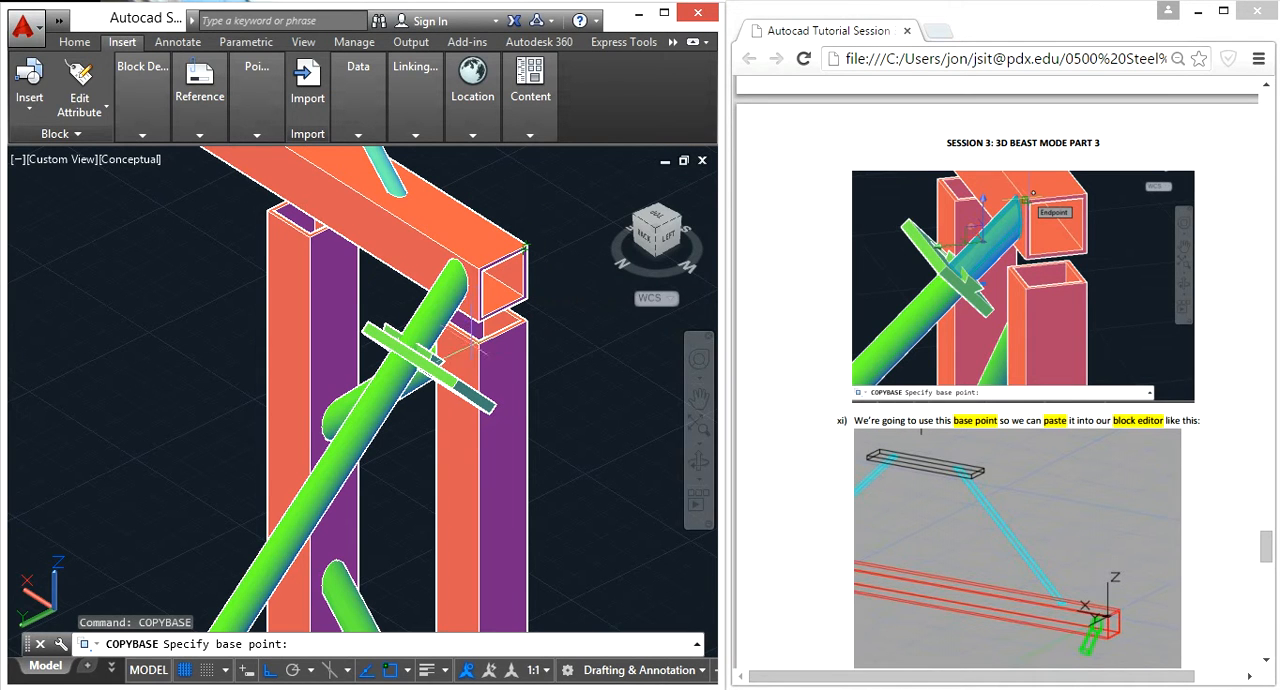
pyautogui.press('Escape')
pyautogui.press('Escape')
# Step: Copy the stub with a base point at the upper corner of the end bottom decking HSS
pyautogui.click(440, 274)
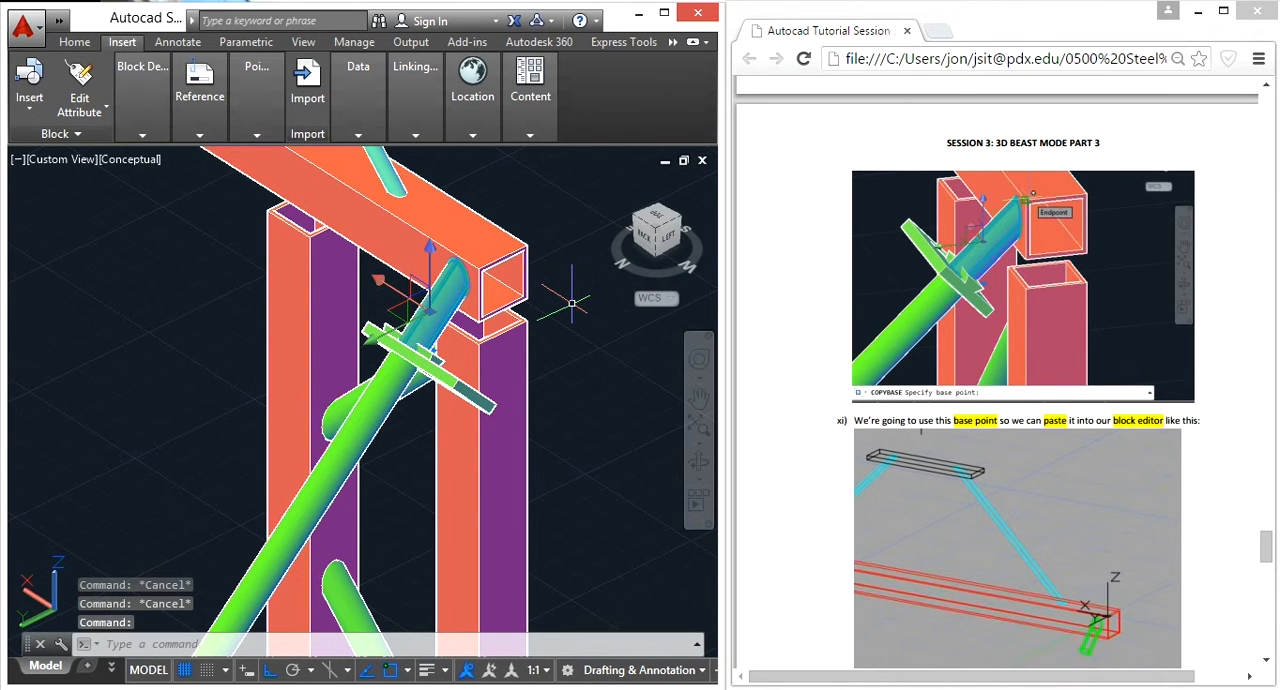
pyautogui.hotkey('ctrl', 'shift', 'c')
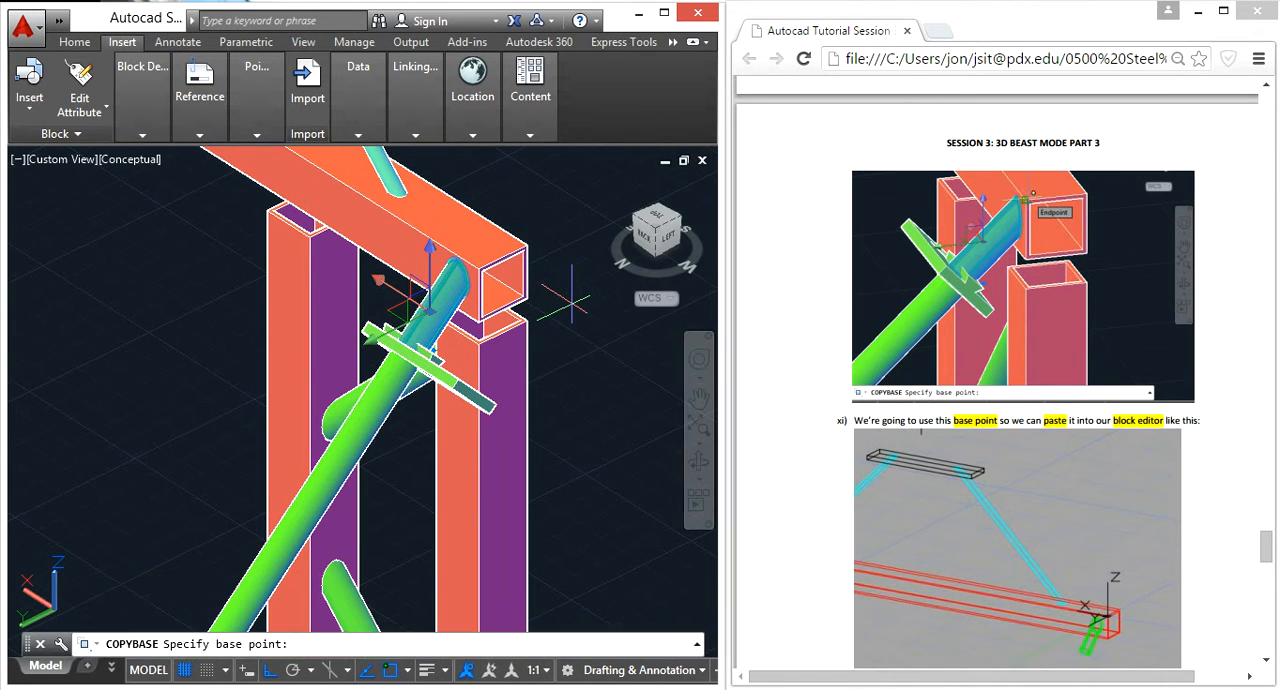
pyautogui.scroll(3, 540, 210)
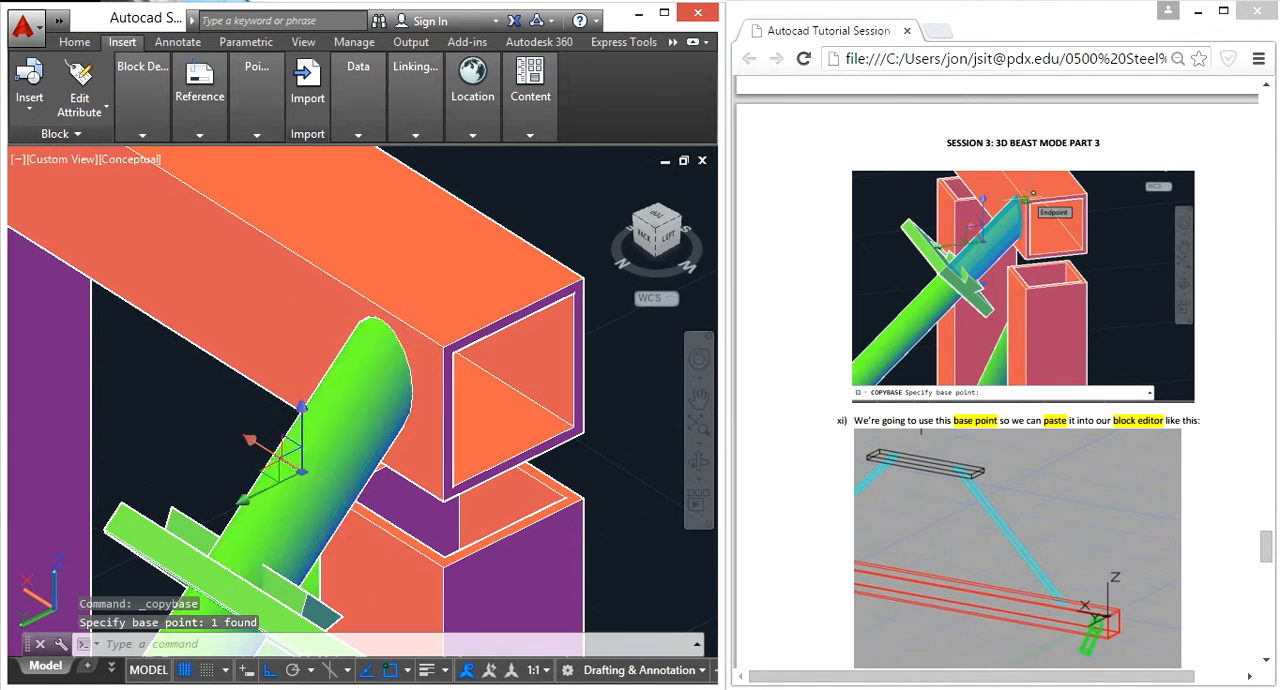
# Step: Delete the original stub 3D solid beside the end bottom decking HSS from model space
pyautogui.click(399, 443)
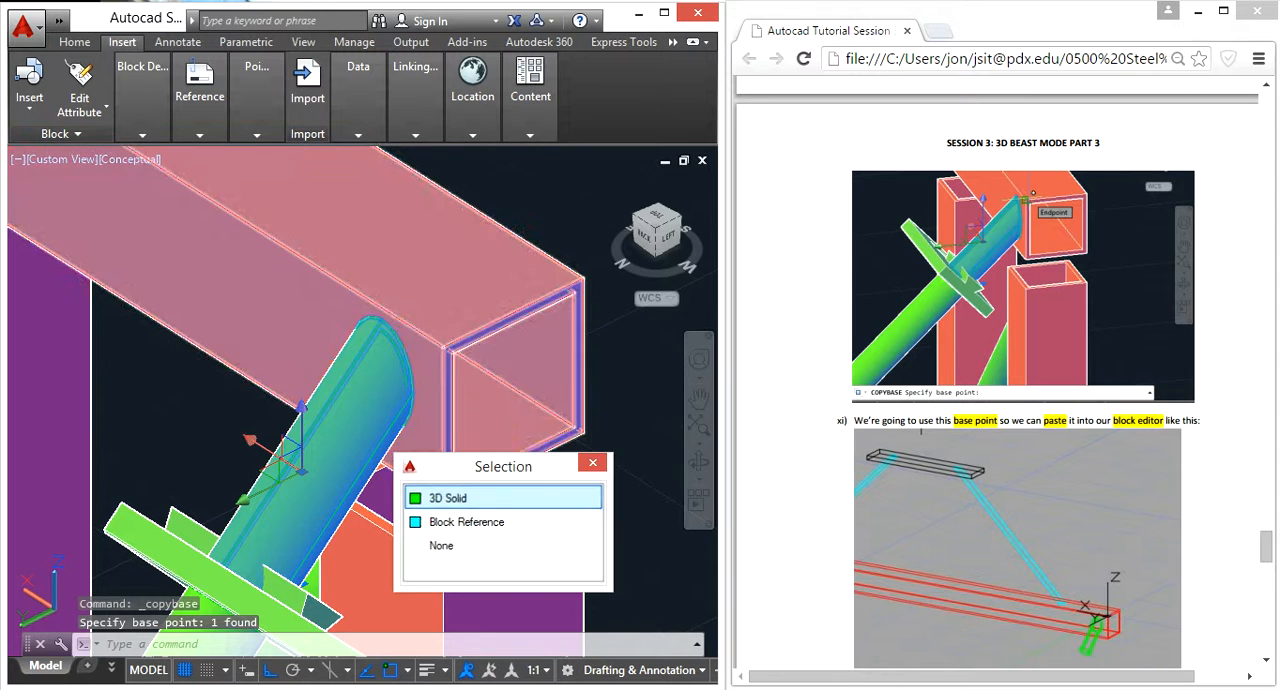
pyautogui.click(428, 498)
pyautogui.press('Delete')
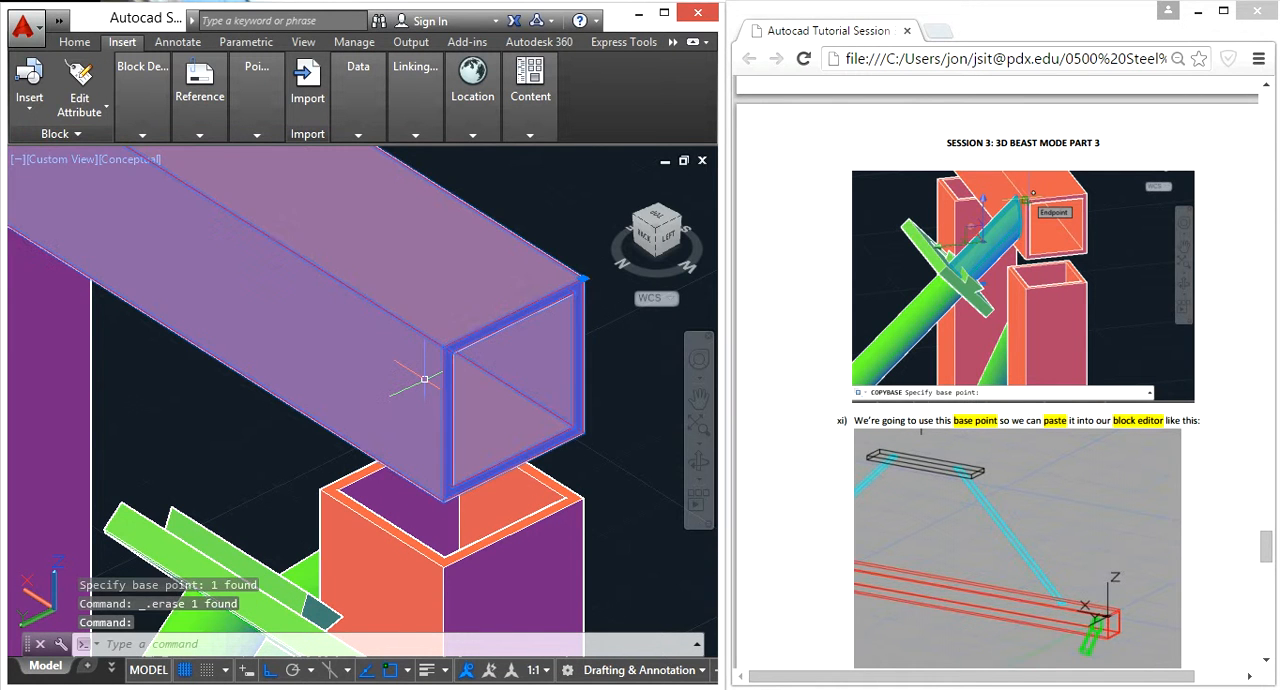
# Step: Open the end bottom decking block in the block editor with BEDIT
pyautogui.write('bedit')
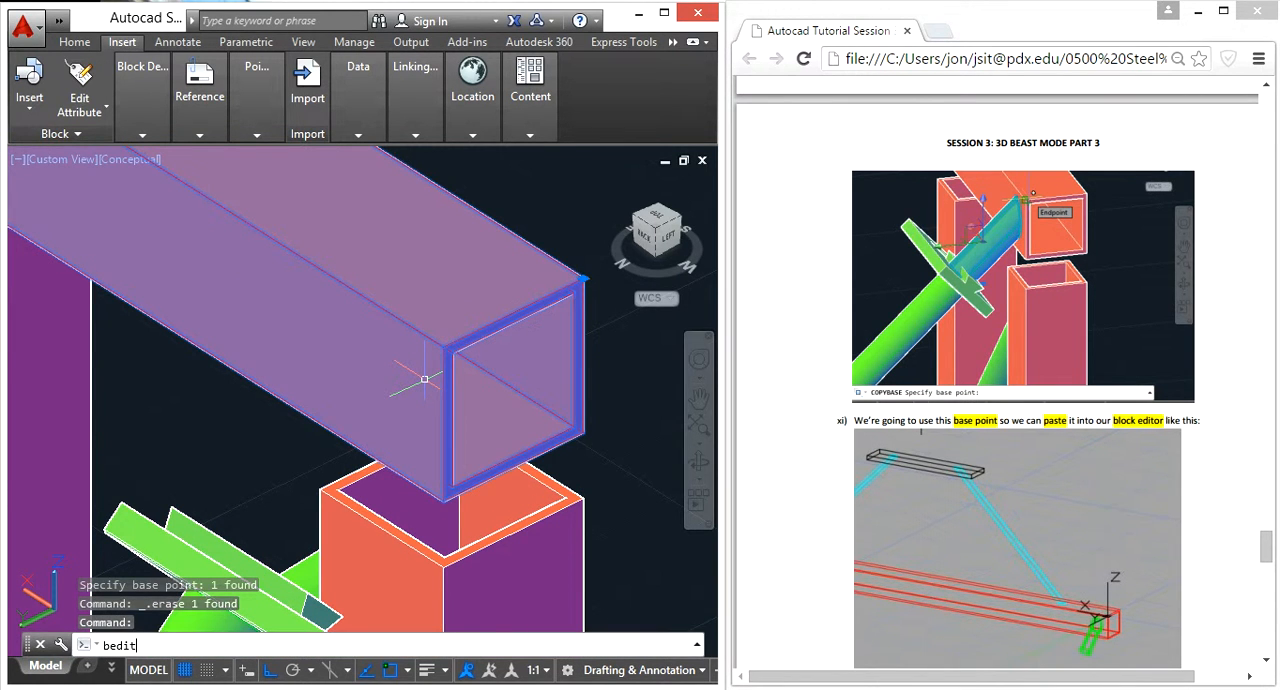
pyautogui.press('Return')
pyautogui.click(486, 562)
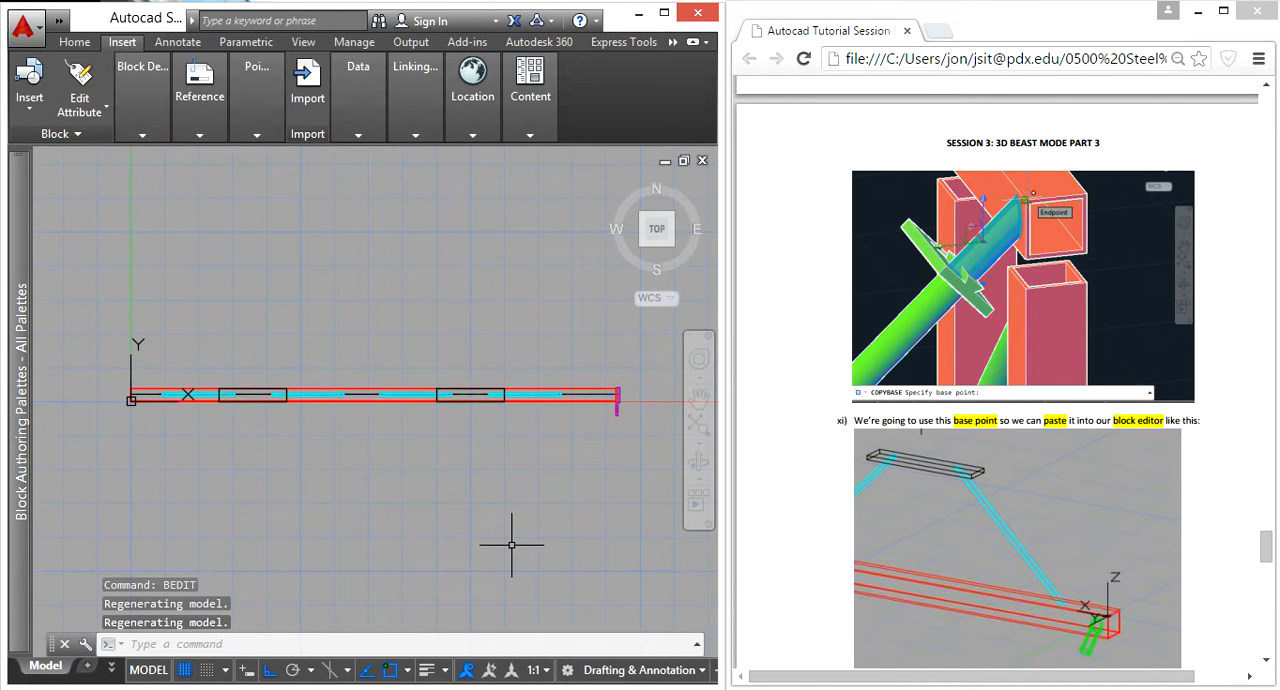
# Step: Paste the copied stub at the upper corner of the red HSS beam's end near the origin
pyautogui.keyDown('shift'); pyautogui.moveTo(163, 507); pyautogui.dragTo(153, 386, button='middle'); pyautogui.keyUp('shift')
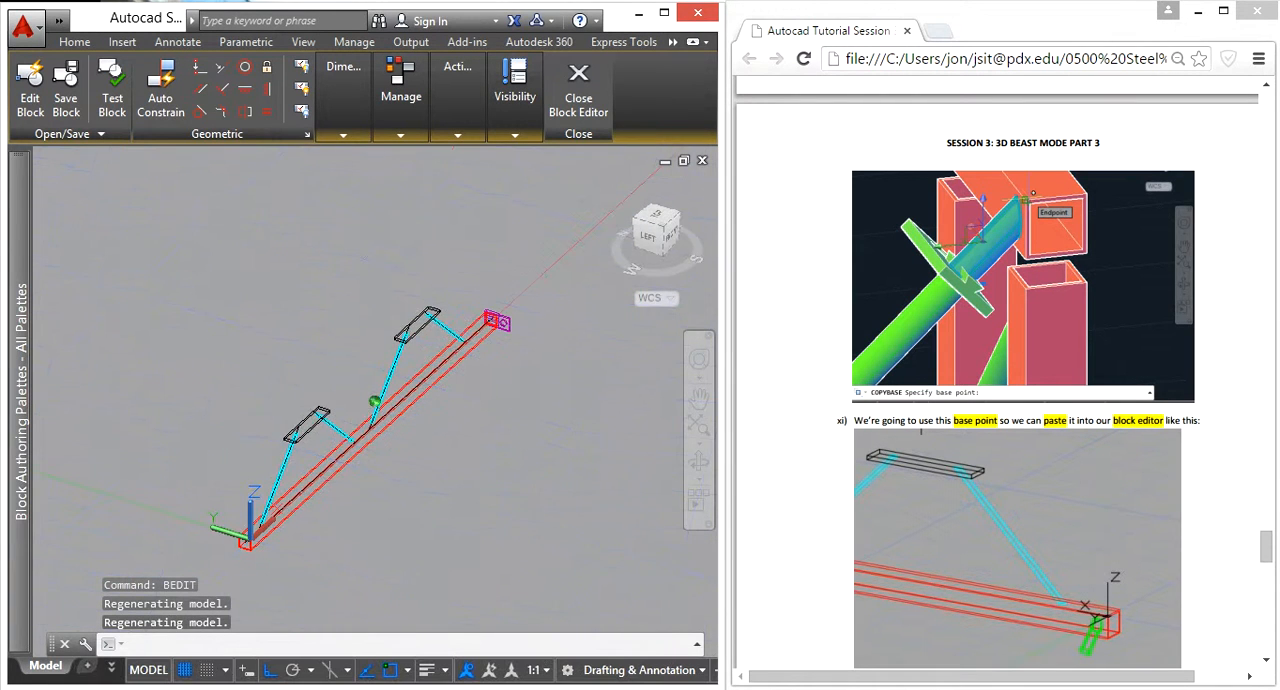
pyautogui.scroll(3, 194, 527)
pyautogui.hotkey('ctrl', 'v')
pyautogui.scroll(4, 229, 530)
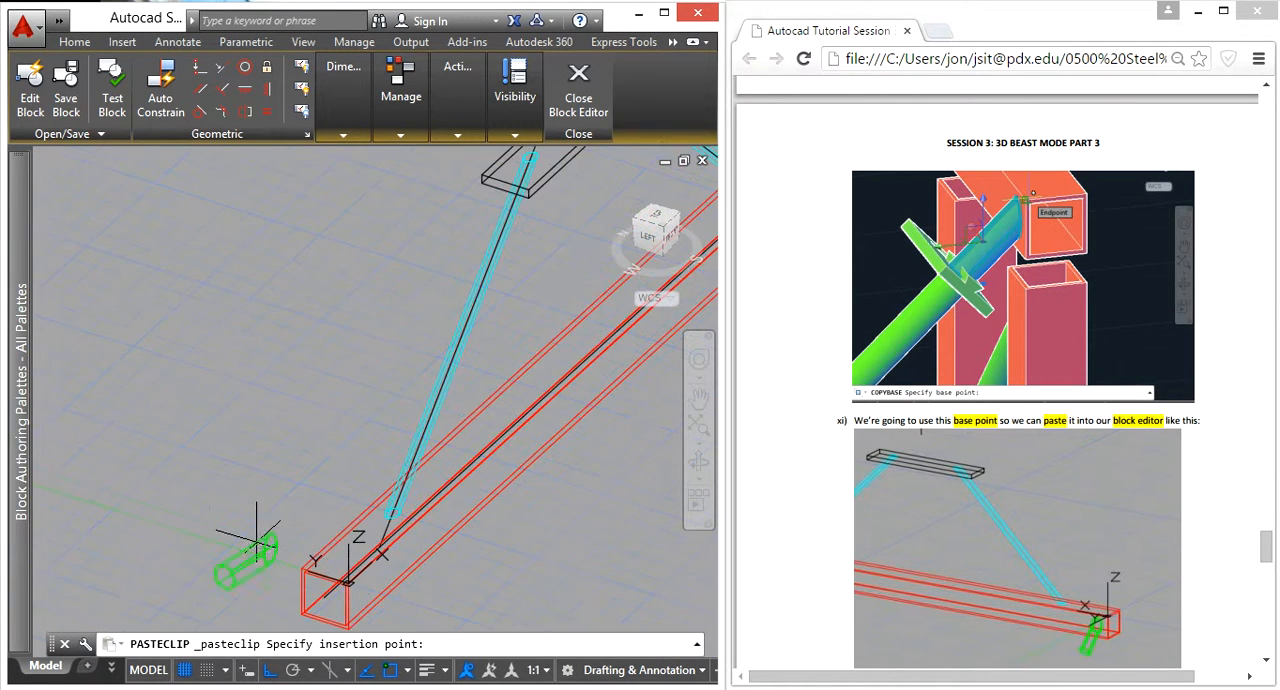
pyautogui.click(319, 569)
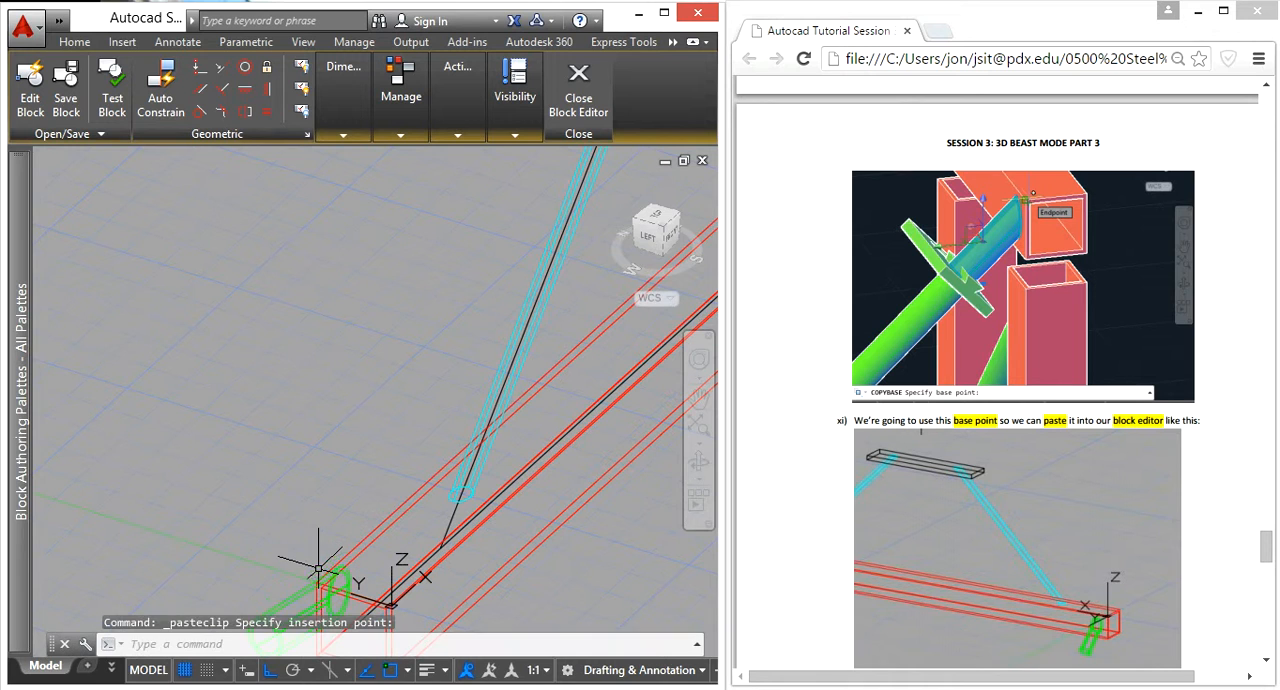
# Step: Shorten the pasted stub by presspulling the ring-shaped face at its free end with a height of -.25
pyautogui.scroll(-4, 312, 546)
pyautogui.keyDown('shift'); pyautogui.moveTo(300, 531); pyautogui.dragTo(472, 540, button='middle'); pyautogui.keyUp('shift')
pyautogui.scroll(8, 472, 535)
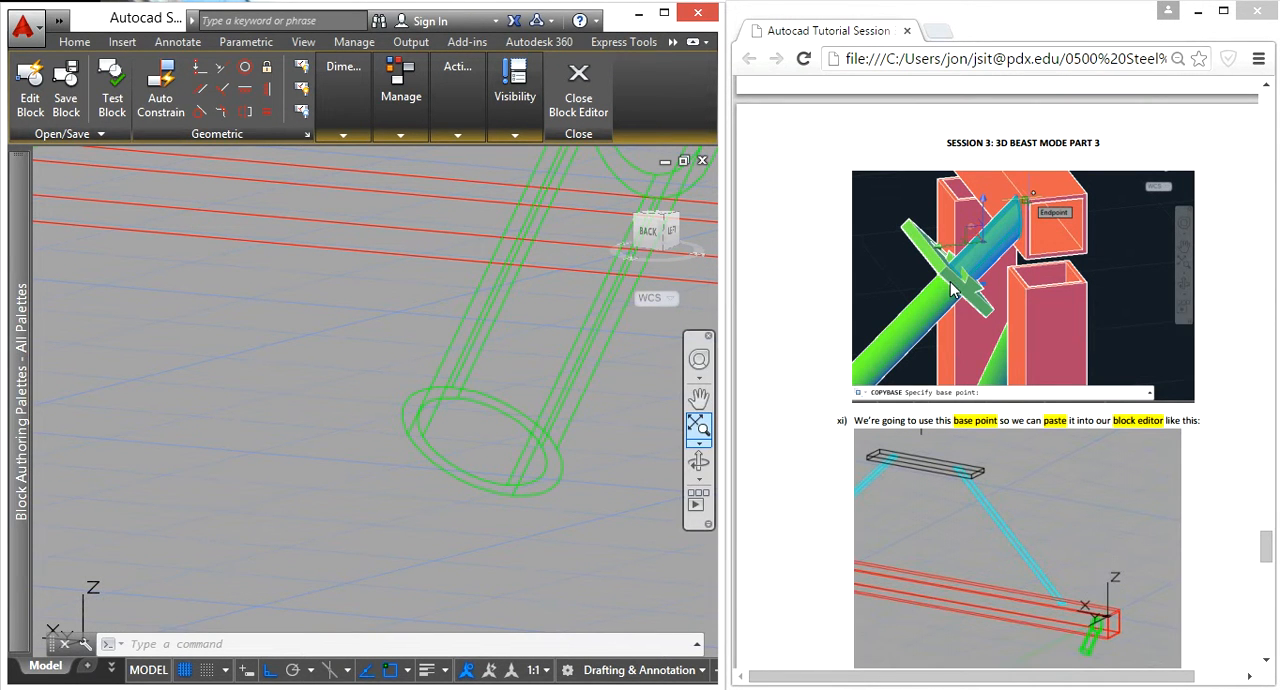
pyautogui.write('press')
pyautogui.press('Return')
pyautogui.scroll(3, 615, 473)
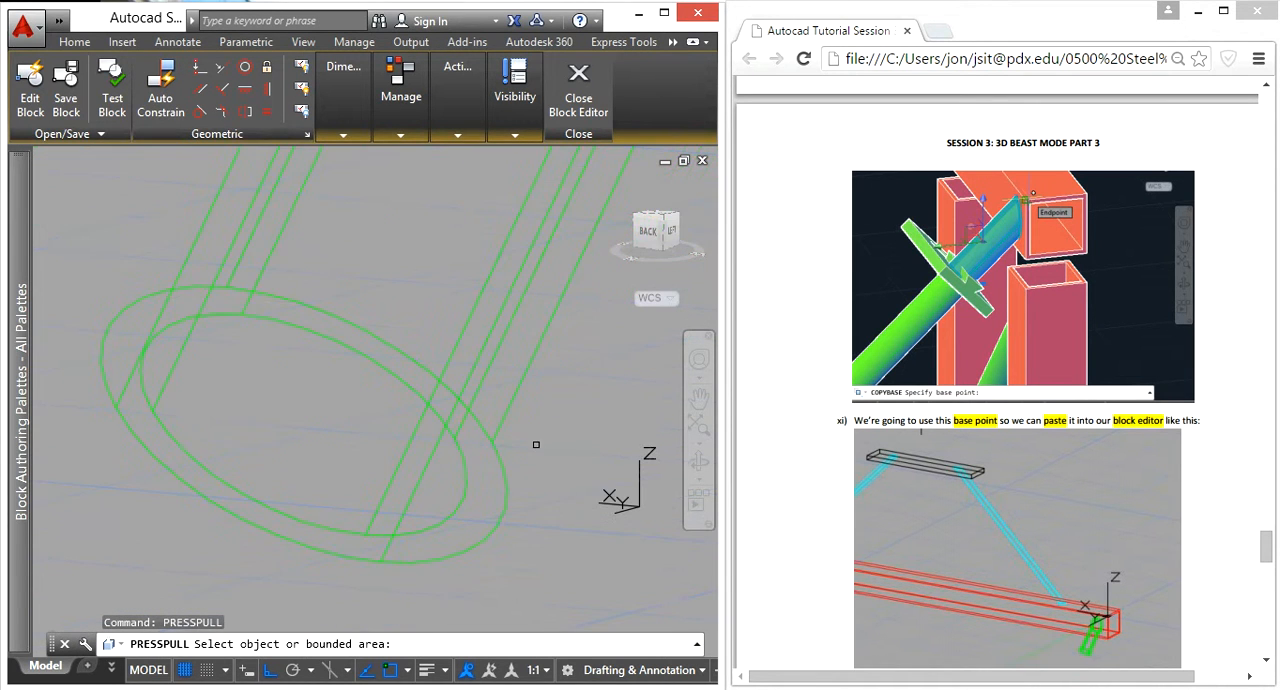
pyautogui.click(370, 449)
pyautogui.scroll(-2, 370, 449)
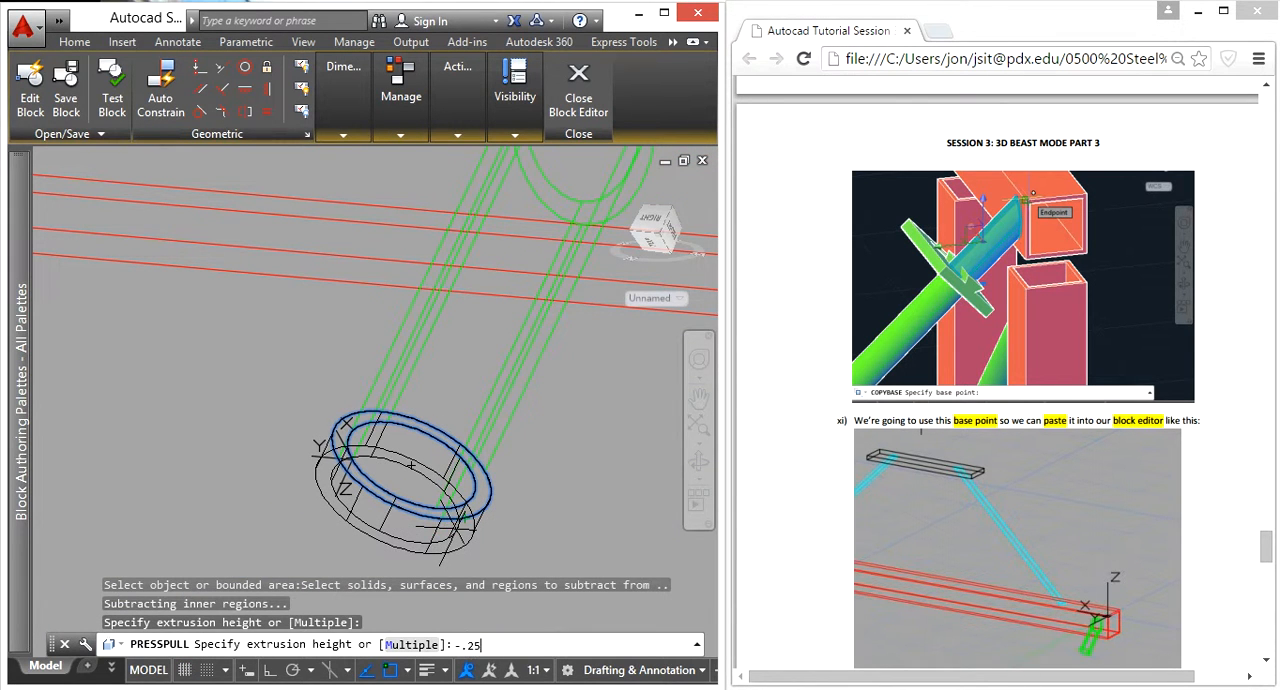
pyautogui.write('-.25')
pyautogui.press('Return')
pyautogui.press('Escape')
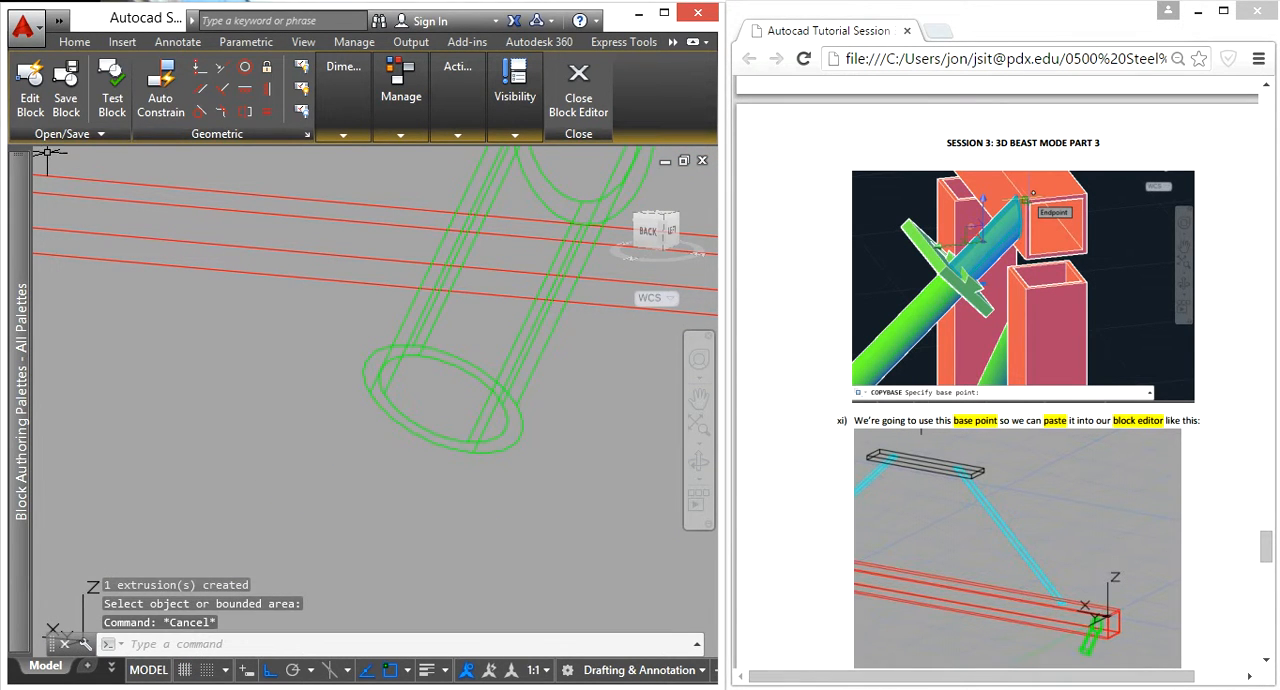
# Step: Insert the A Connection block at the edge of the stub's free end
pyautogui.click(121, 47)
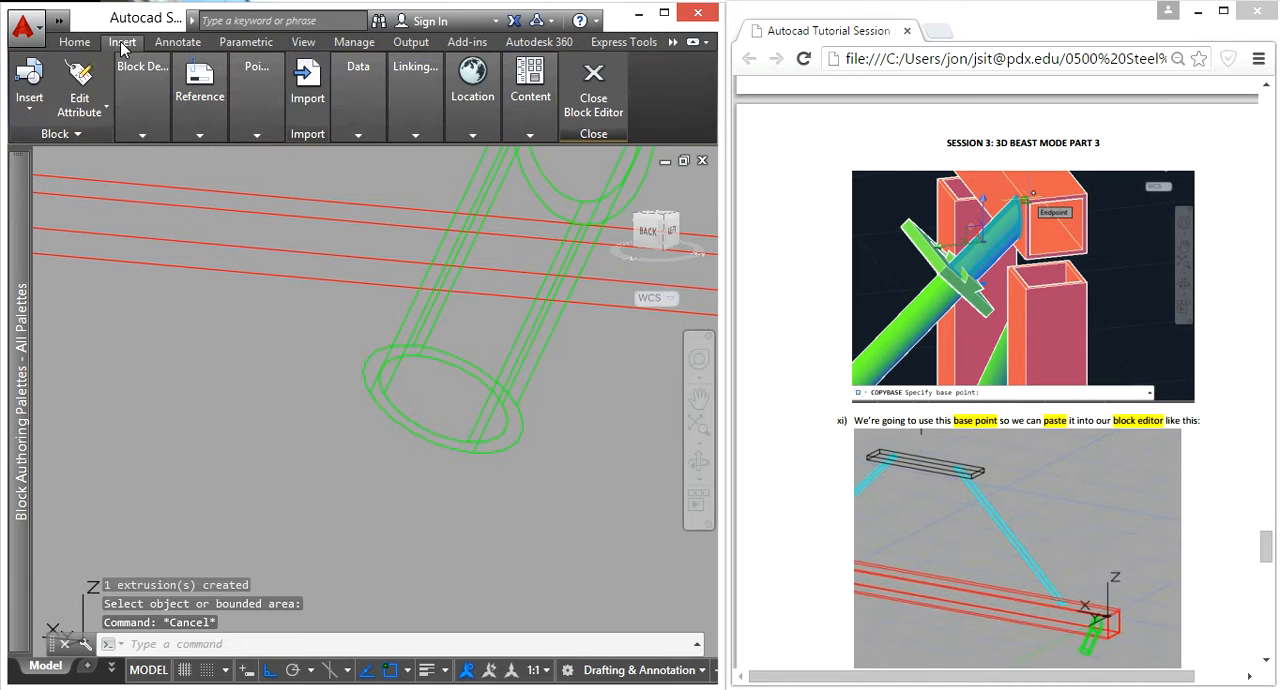
pyautogui.click(30, 100)
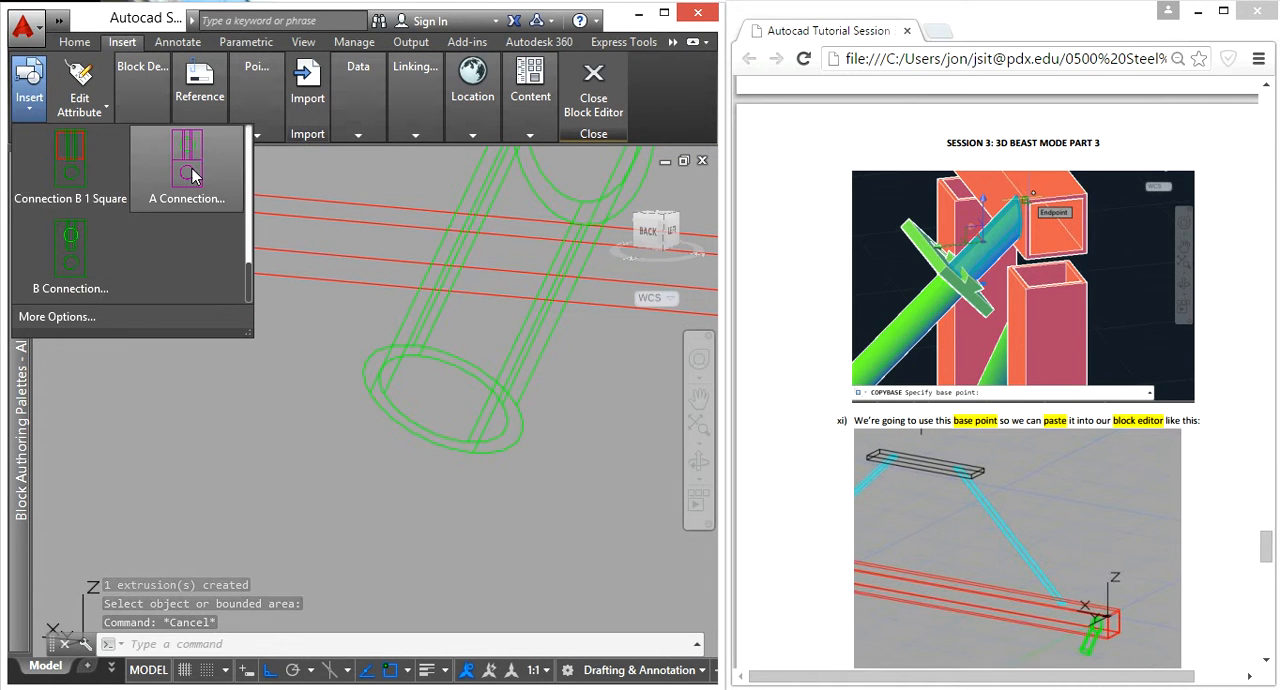
pyautogui.click(190, 178)
pyautogui.scroll(-5, 412, 423)
pyautogui.keyDown('shift'); pyautogui.moveTo(444, 350); pyautogui.dragTo(442, 490, button='middle'); pyautogui.keyUp('shift')
pyautogui.scroll(5, 443, 432)
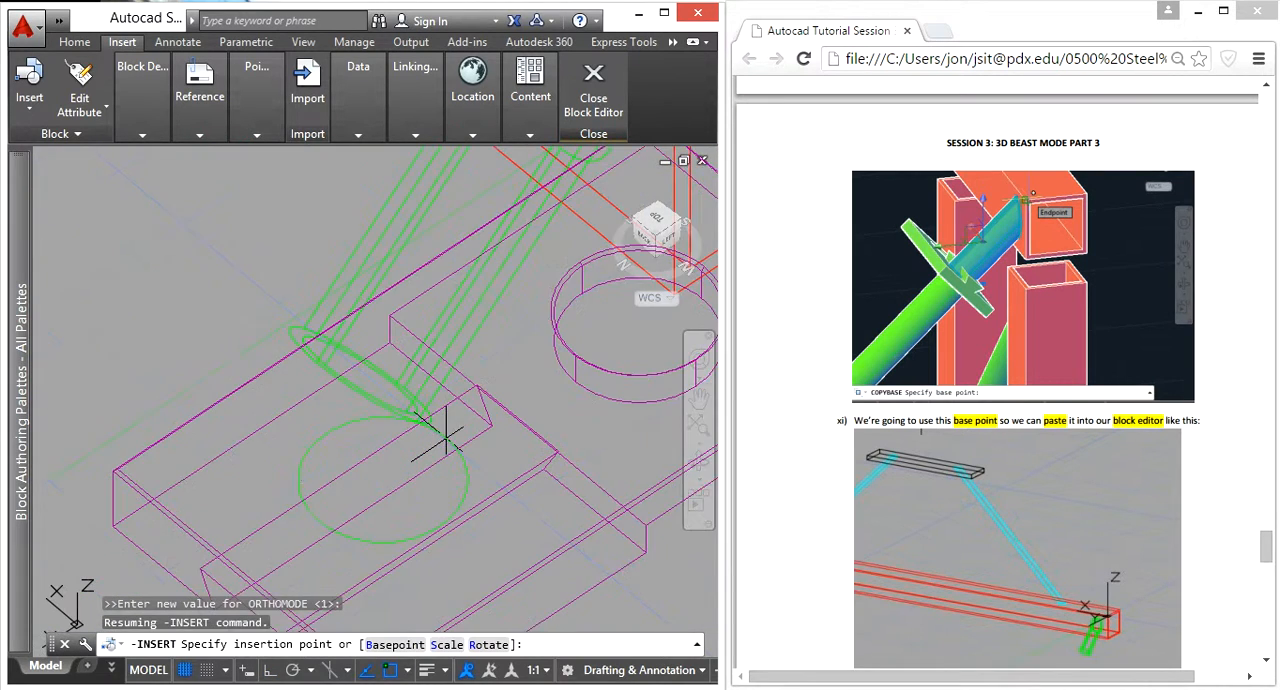
pyautogui.keyDown('shift'); pyautogui.moveTo(432, 416); pyautogui.dragTo(418, 424, button='middle'); pyautogui.keyUp('shift')
pyautogui.press('Escape')
# Step: Rotate the inserted connection plate about the vertical Z axis through its insertion point, using 3DROTATE with Ortho on
pyautogui.scroll(-5, 519, 454)
pyautogui.click(565, 499)
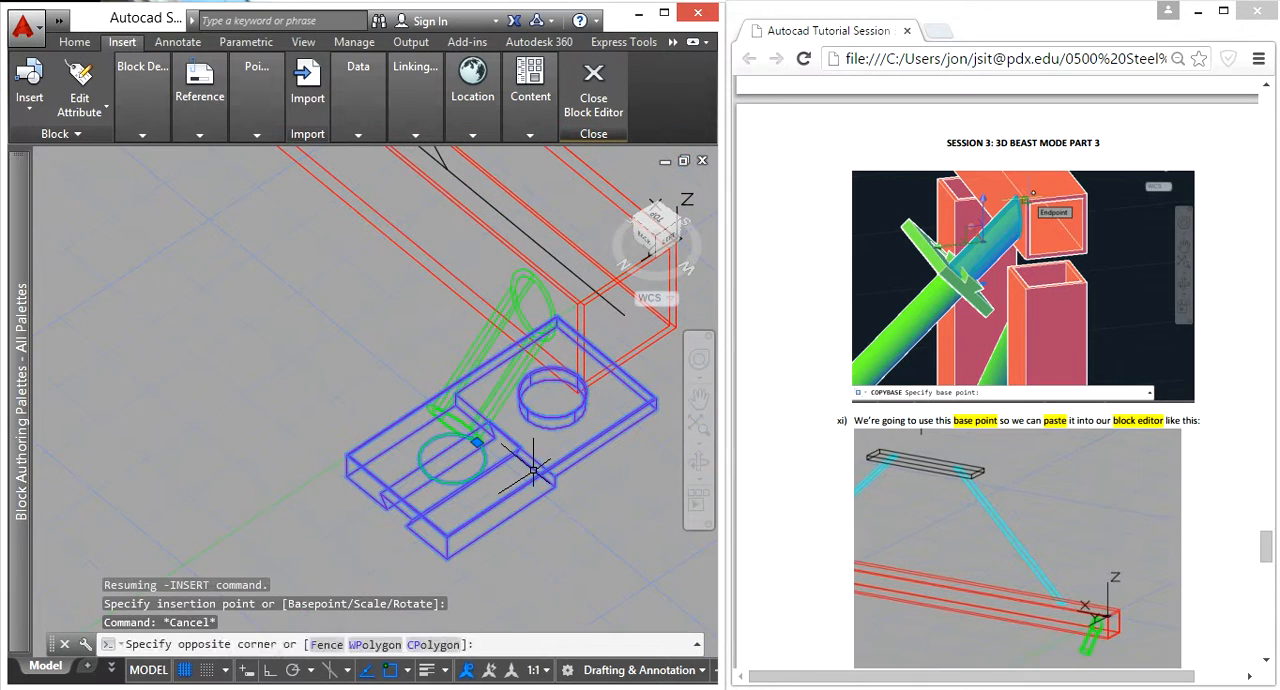
pyautogui.click(533, 470)
pyautogui.write('3dro')
pyautogui.press('Return')
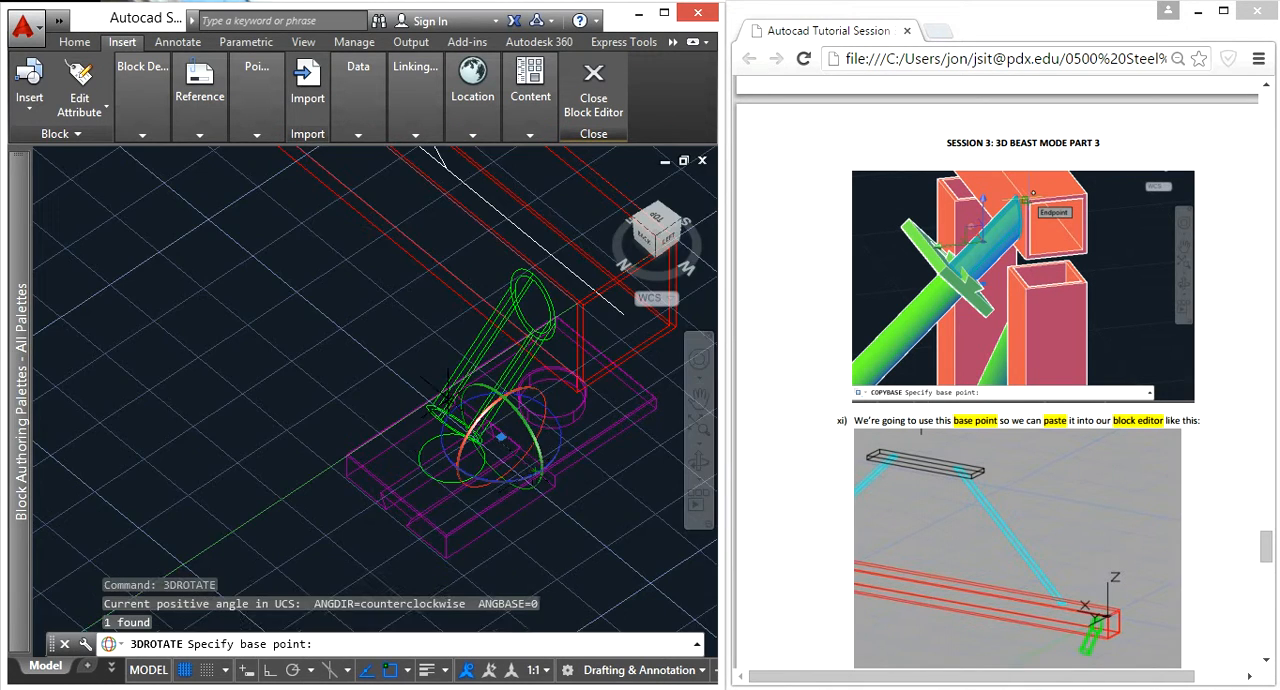
pyautogui.scroll(6, 464, 400)
pyautogui.scroll(-3, 547, 274)
pyautogui.keyDown('shift'); pyautogui.moveTo(541, 386); pyautogui.dragTo(397, 409, button='middle'); pyautogui.keyUp('shift')
pyautogui.click(304, 455)
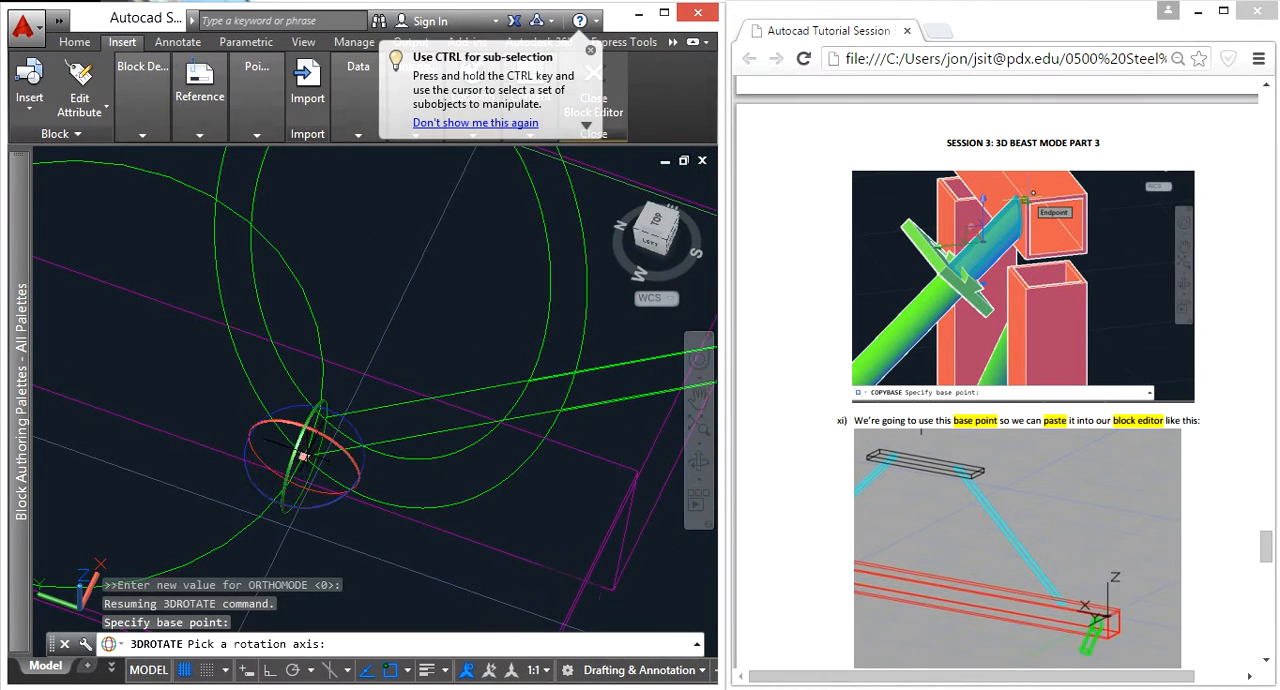
pyautogui.click(301, 425)
pyautogui.scroll(-3, 301, 425)
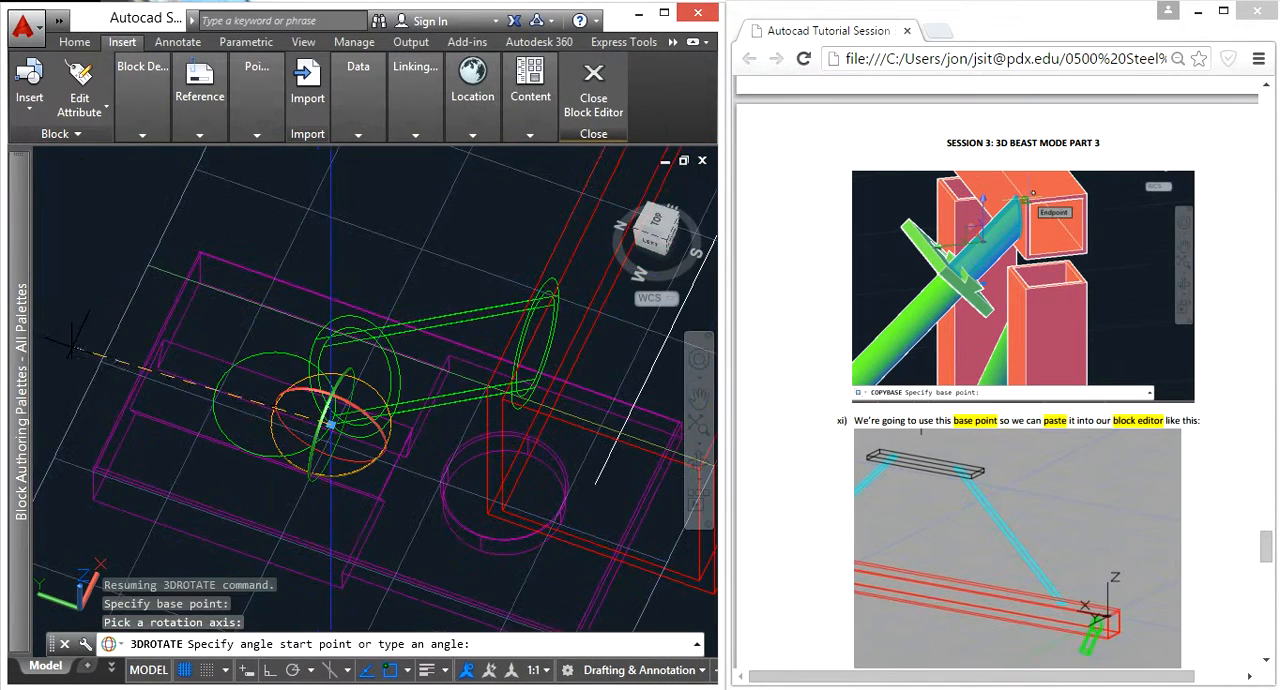
pyautogui.click(268, 677)
pyautogui.scroll(-5, 214, 494)
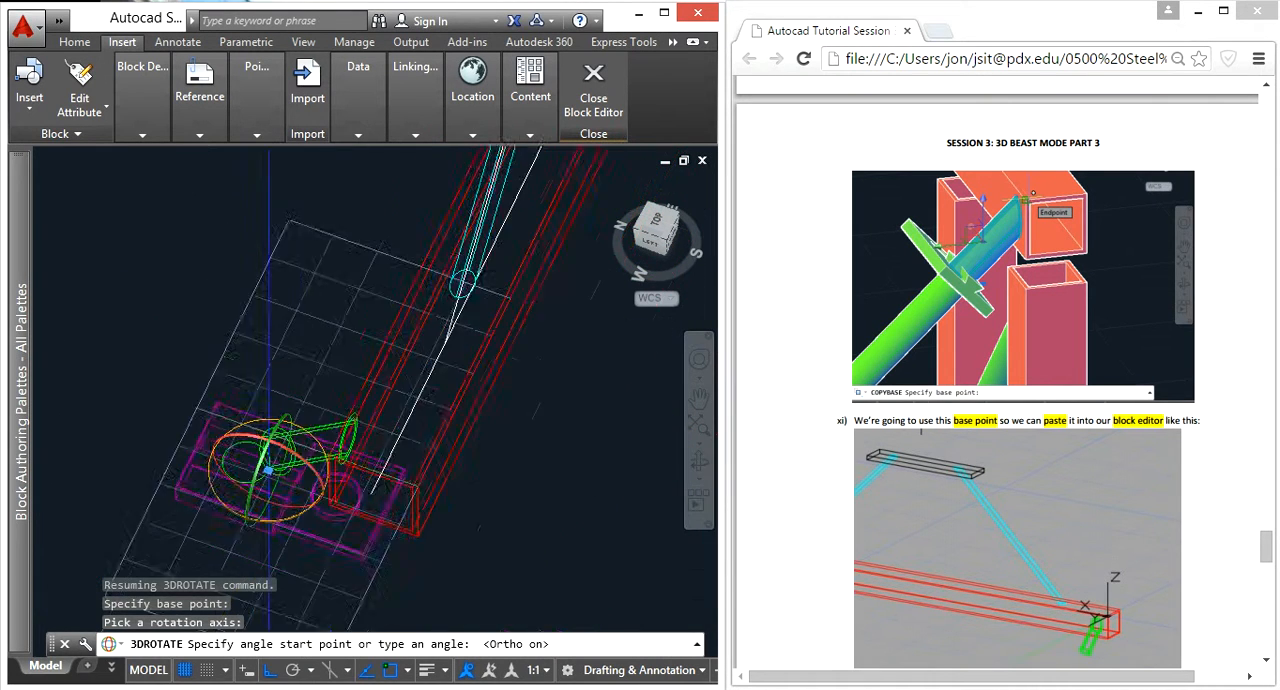
pyautogui.click(107, 399)
pyautogui.click(307, 322)
# Step: Rotate the connection plate with 3DROTATE about the X axis through the stub's end centre so it aligns with the stub's end face
pyautogui.keyDown('shift'); pyautogui.moveTo(305, 501); pyautogui.dragTo(444, 372, button='middle'); pyautogui.keyUp('shift')
pyautogui.scroll(7, 248, 499)
pyautogui.moveTo(255, 494); pyautogui.dragTo(394, 323, button='middle')
pyautogui.click(485, 499)
pyautogui.click(398, 414)
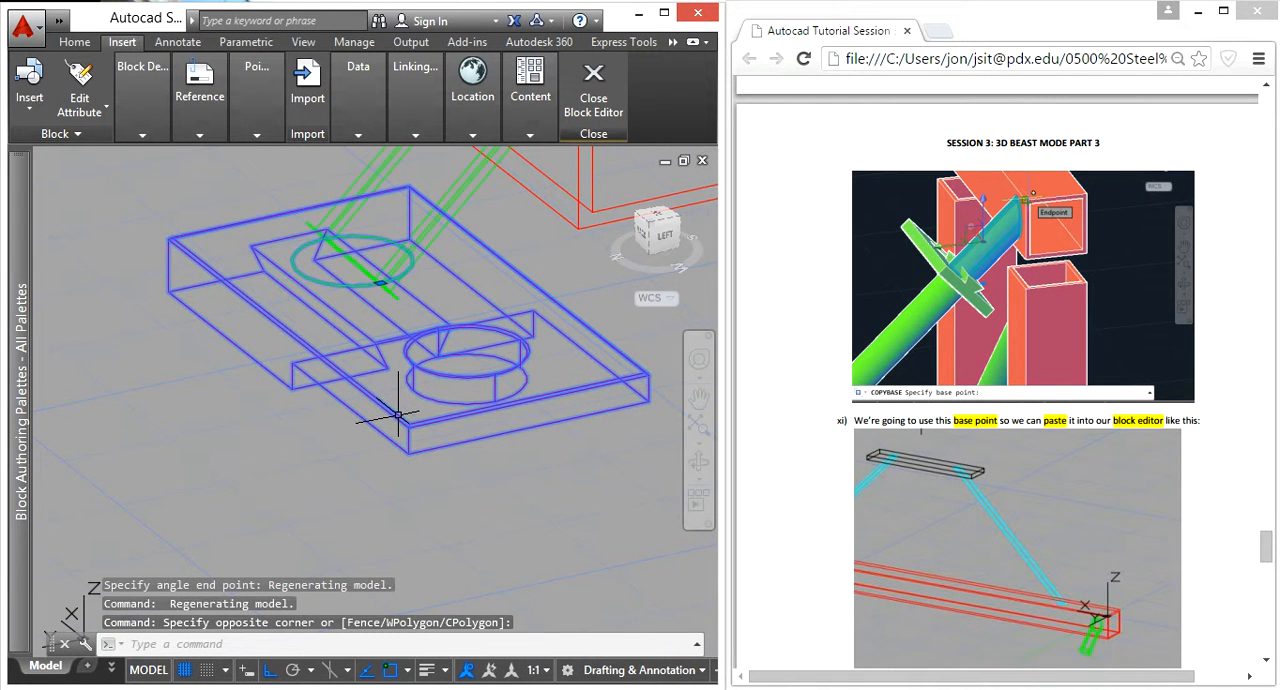
pyautogui.write('3d')
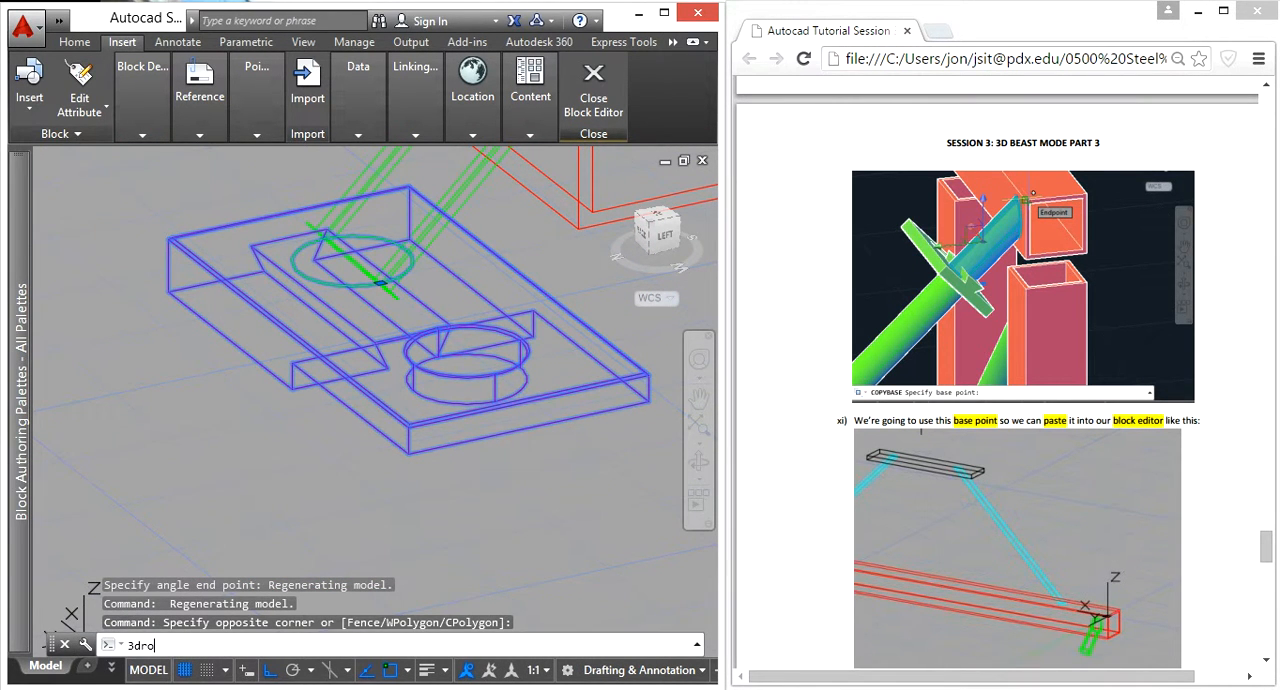
pyautogui.write('ro')
pyautogui.press('Return')
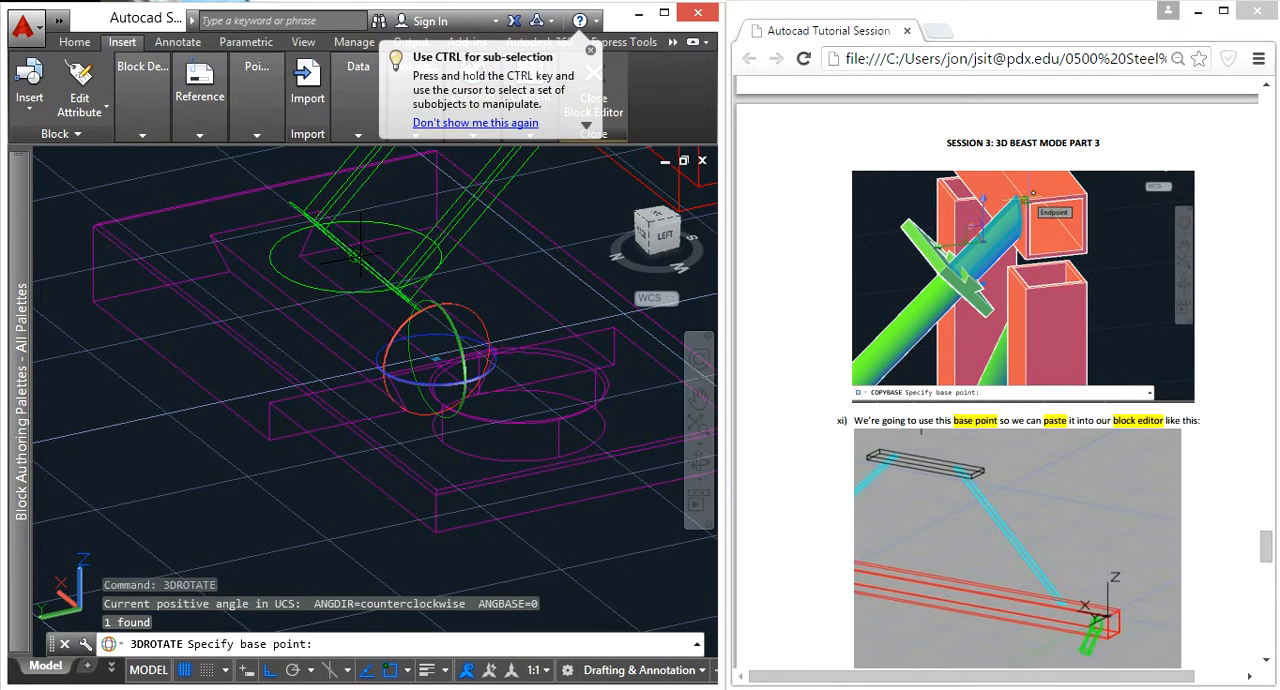
pyautogui.click(355, 257)
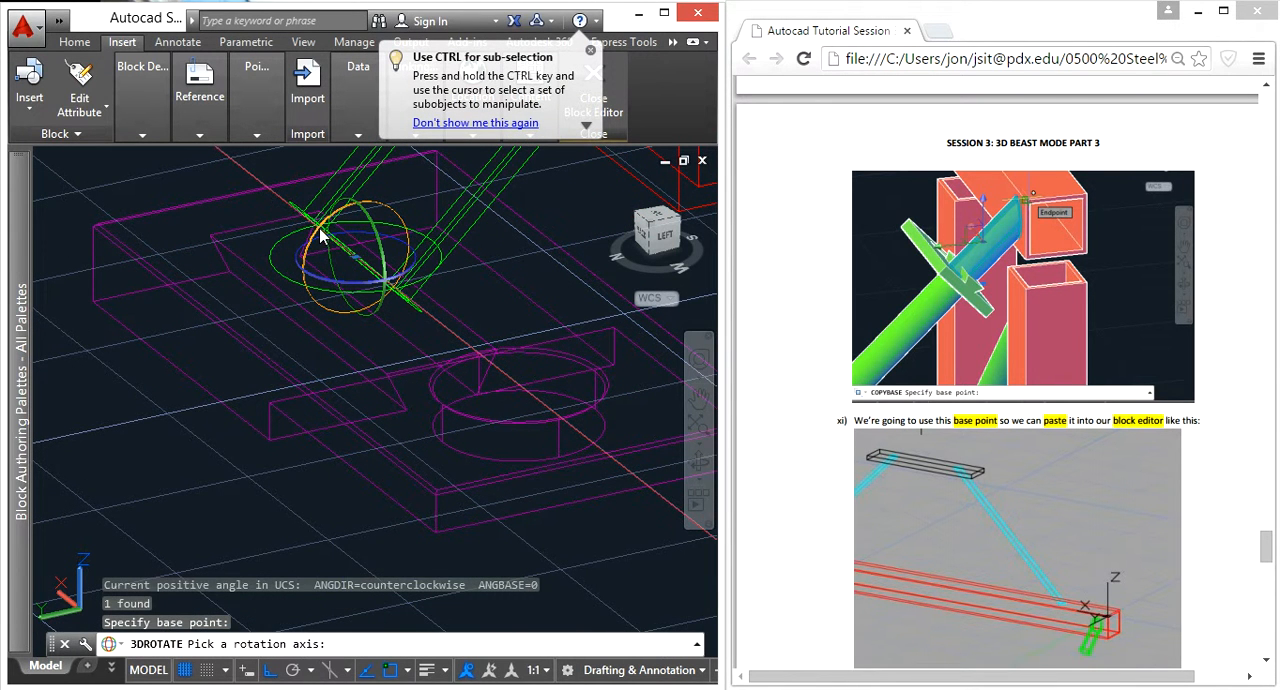
pyautogui.click(320, 235)
pyautogui.click(72, 382)
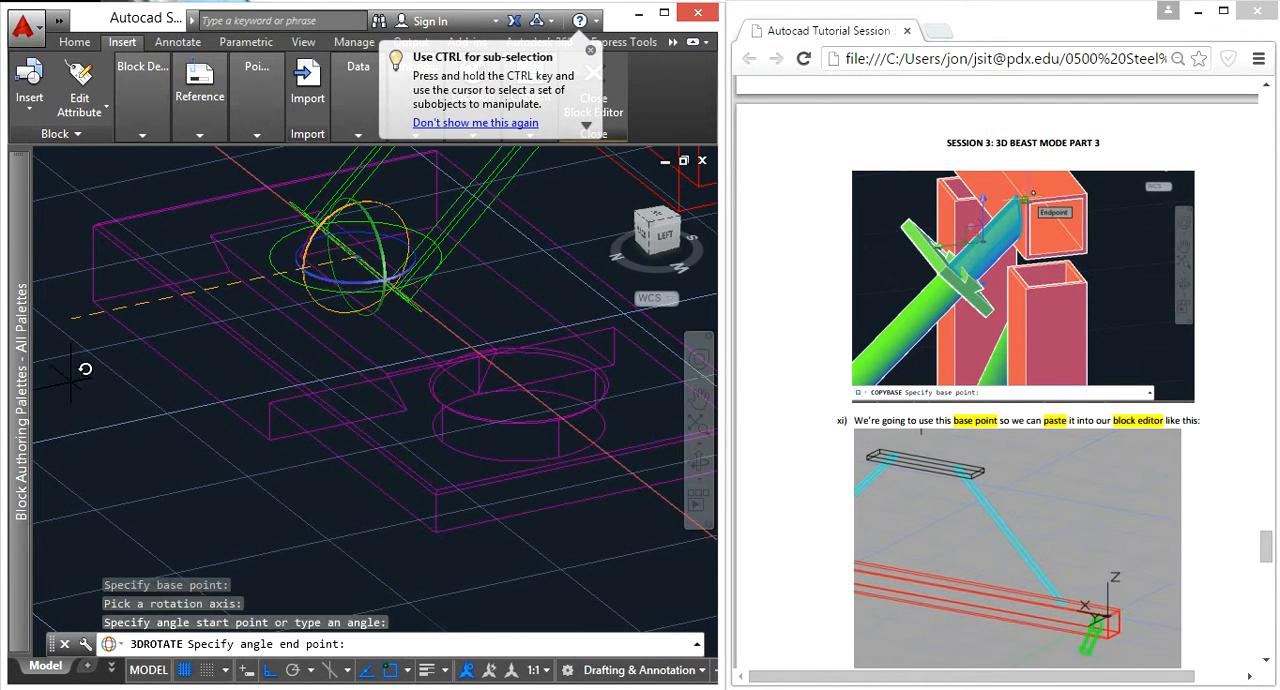
pyautogui.click(355, 244)
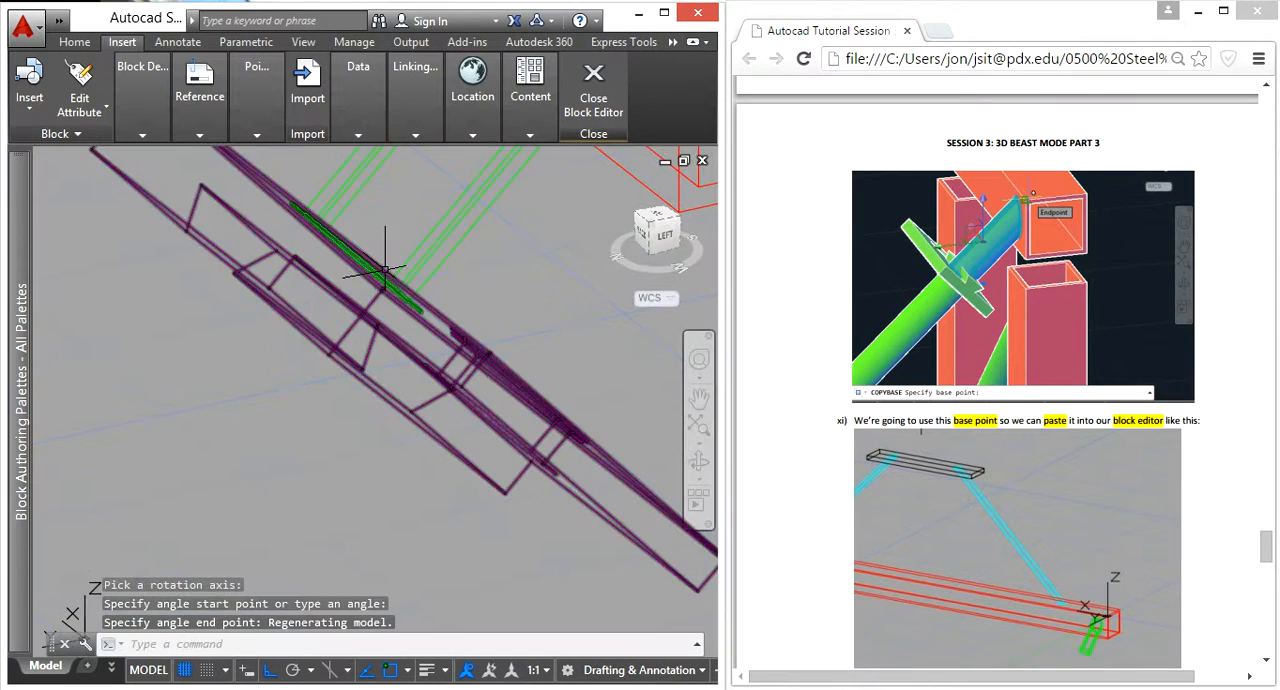
# Step: Close the block editor and save the changes to the End Bottom Decking block
pyautogui.keyDown('shift'); pyautogui.moveTo(383, 300); pyautogui.dragTo(638, 172, button='middle'); pyautogui.keyUp('shift')
pyautogui.click(596, 97)
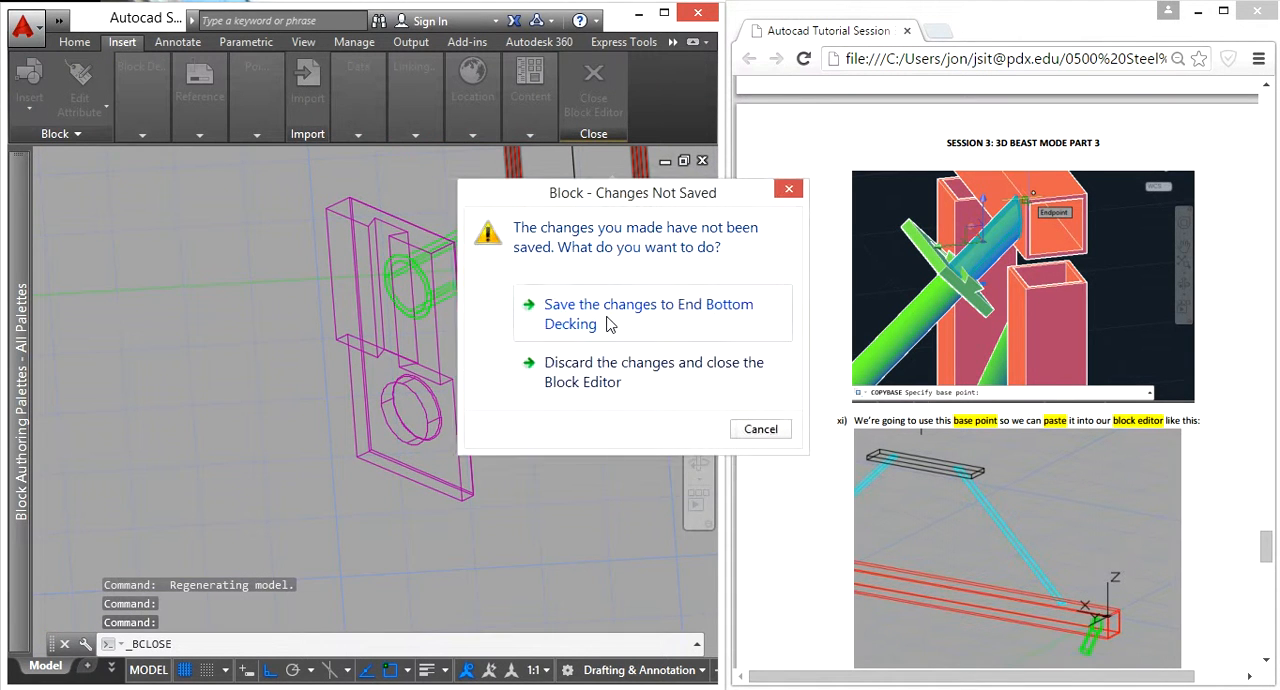
pyautogui.click(613, 318)
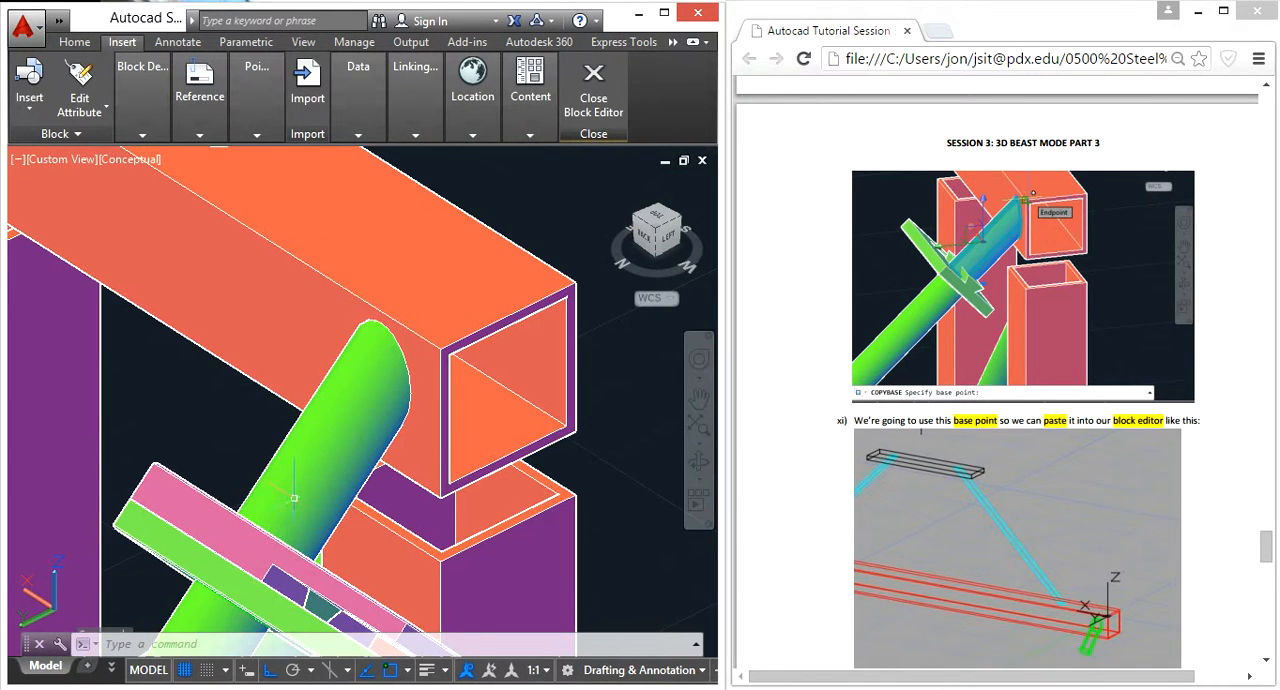
# Step: Examine the upper stub connections, the brace crossing and the lower brace ends at the column legs in the model
pyautogui.scroll(-5, 352, 482)
pyautogui.moveTo(345, 509); pyautogui.dragTo(440, 300, button='middle')
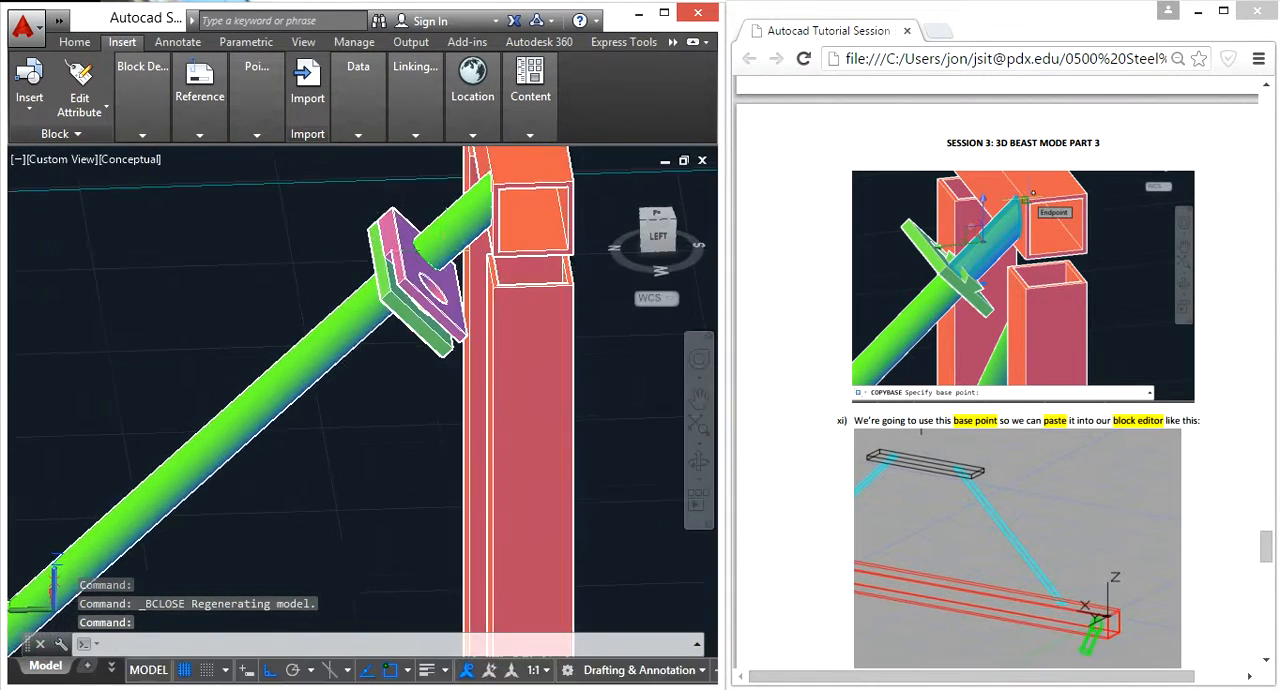
pyautogui.scroll(-9, 380, 275)
pyautogui.scroll(9, 102, 300)
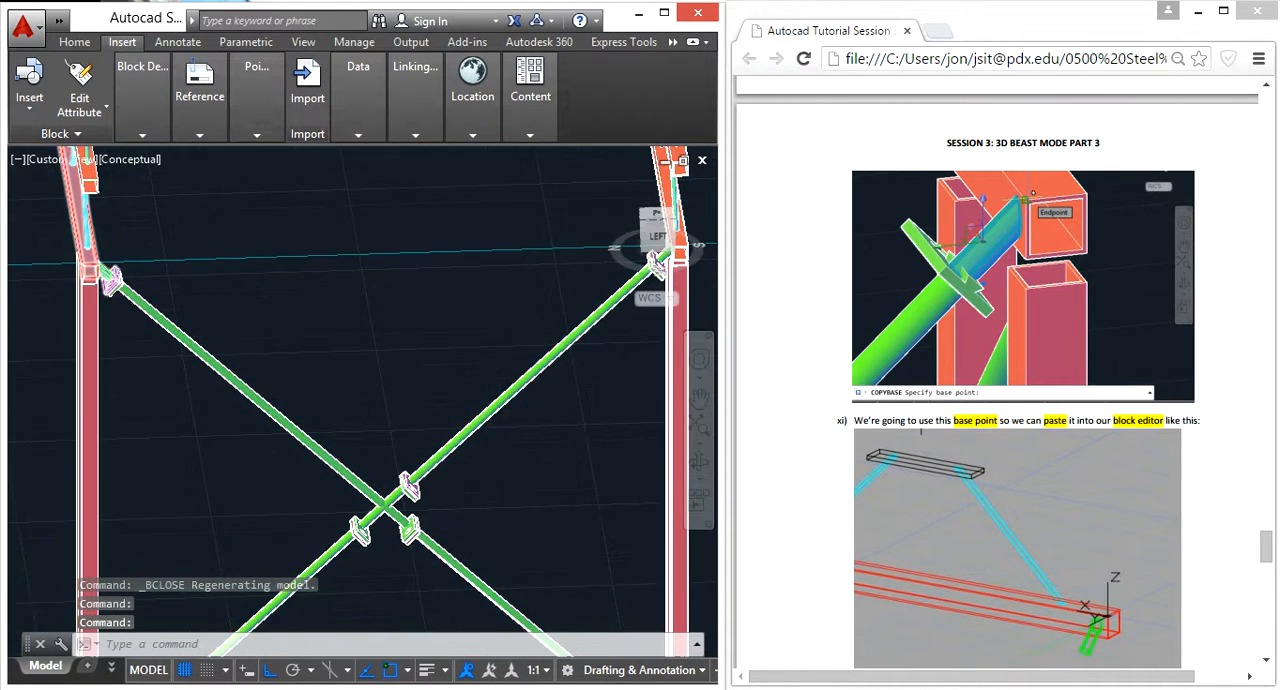
pyautogui.scroll(2, 150, 315)
pyautogui.keyDown('shift'); pyautogui.moveTo(271, 349); pyautogui.dragTo(232, 374, button='middle'); pyautogui.keyUp('shift')
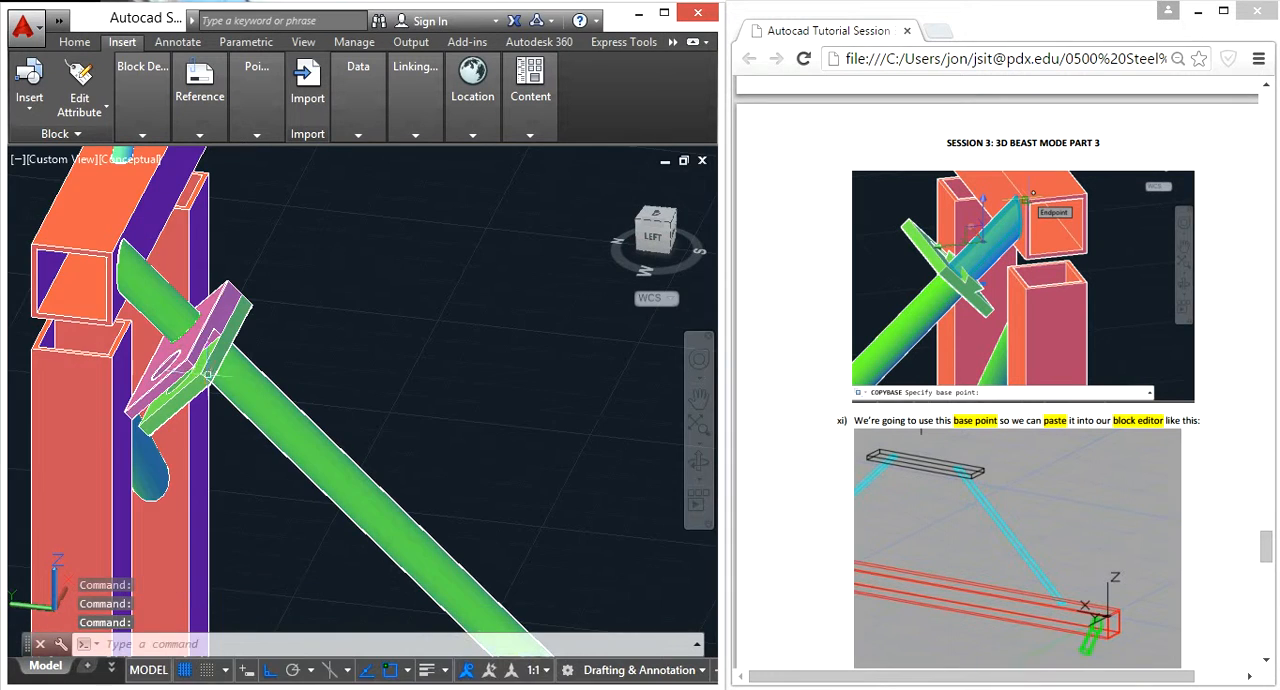
pyautogui.scroll(-7, 248, 376)
pyautogui.keyDown('shift'); pyautogui.moveTo(490, 440); pyautogui.dragTo(390, 396, button='middle'); pyautogui.keyUp('shift')
pyautogui.scroll(-5, 414, 465)
pyautogui.moveTo(411, 473); pyautogui.dragTo(370, 241, button='middle')
pyautogui.scroll(2, 343, 390)
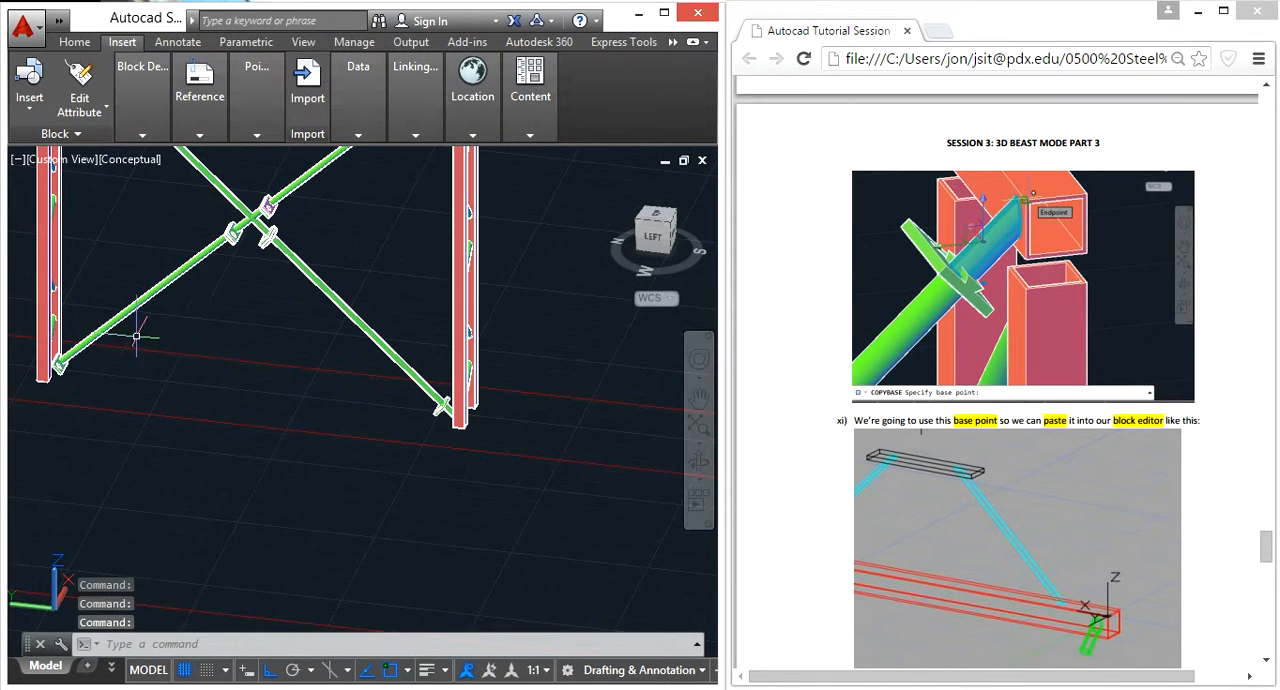
pyautogui.scroll(2, 157, 343)
pyautogui.scroll(4, 588, 416)
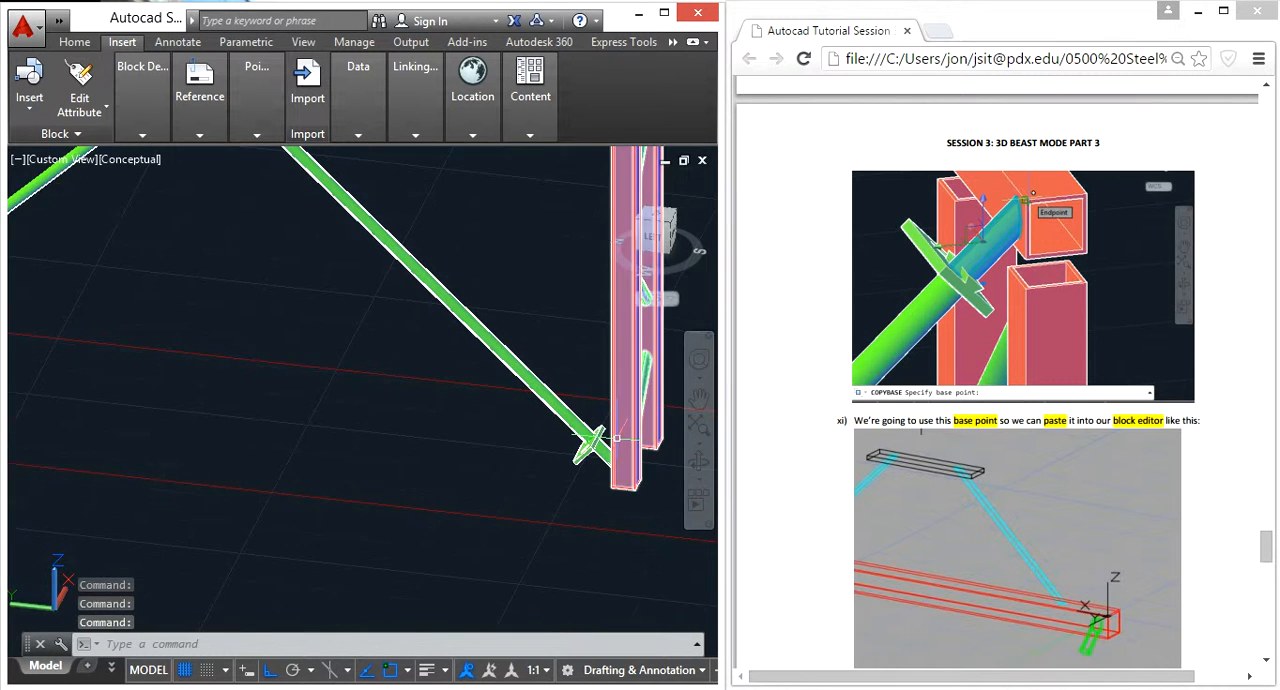